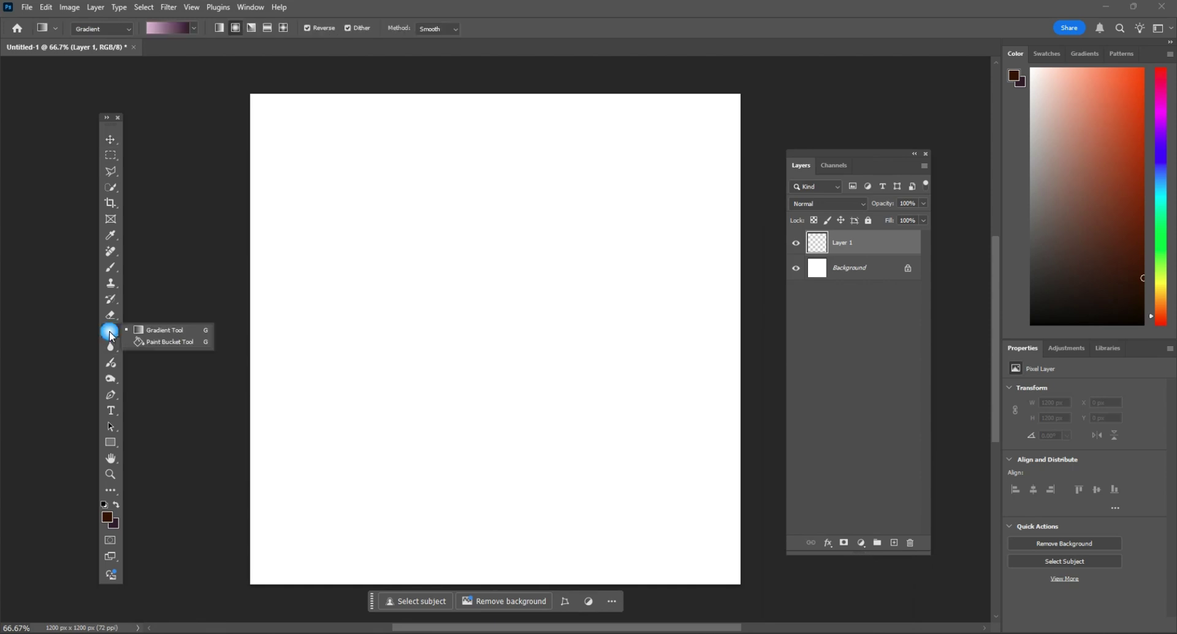
Step: Fill Layer 1 with the dark brown foreground colour 2f0a00 using the Paint Bucket tool
click(164, 347)
click(332, 297)
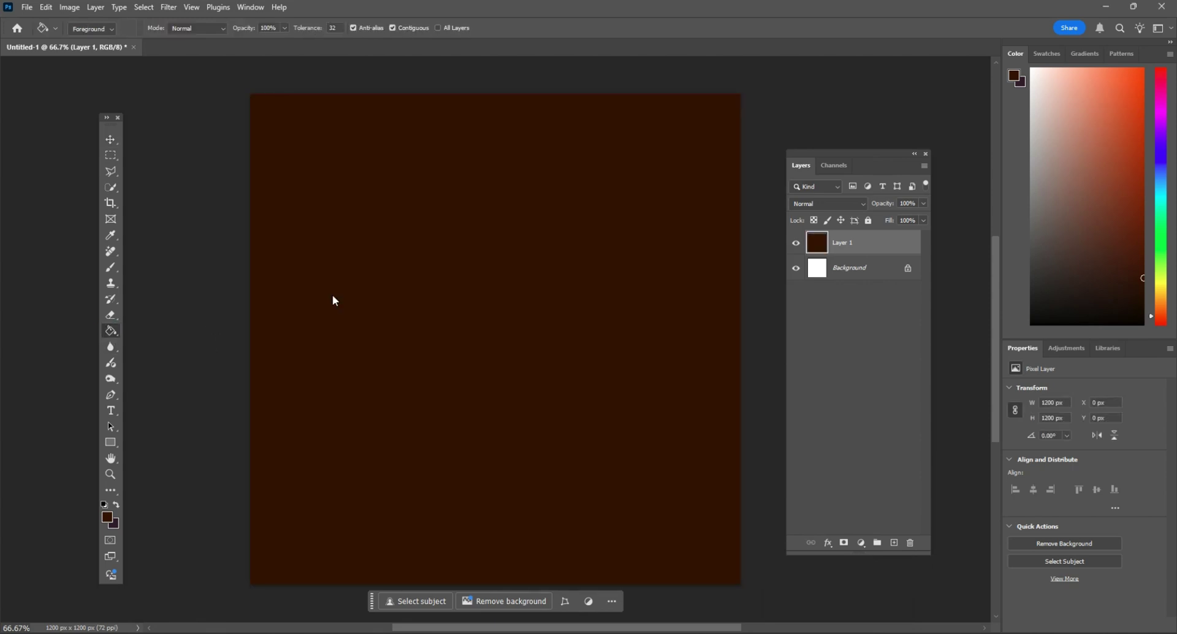
click(108, 143)
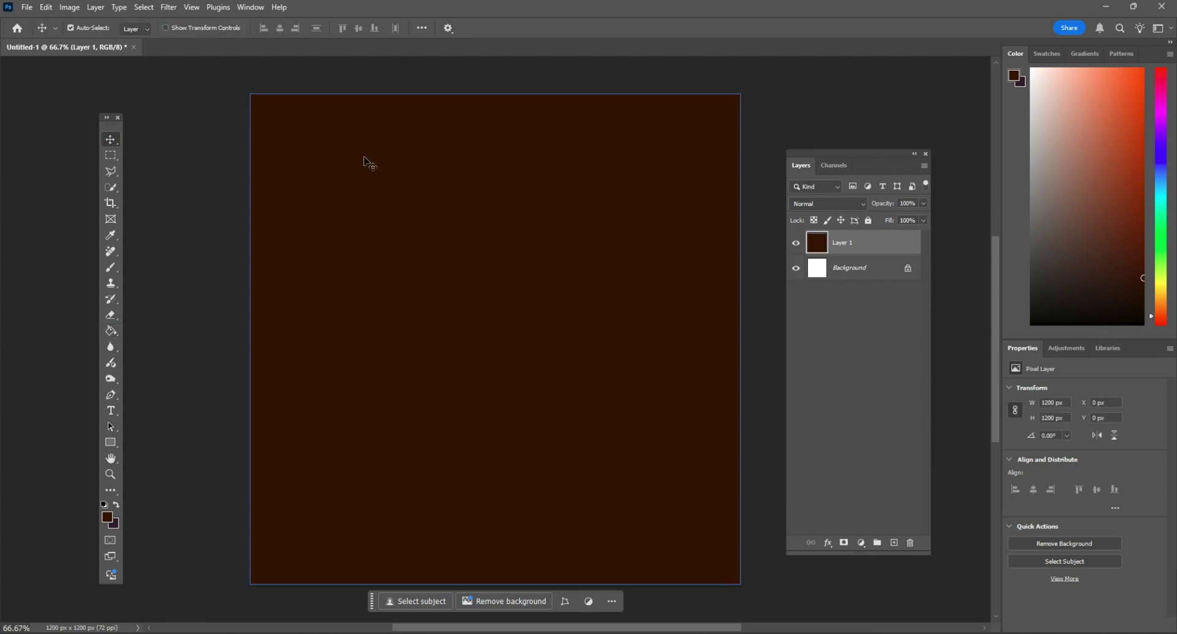
Step: Add a new layer above the brown fill and ready a soft 600 px brush with 0% hardness
click(894, 543)
click(111, 267)
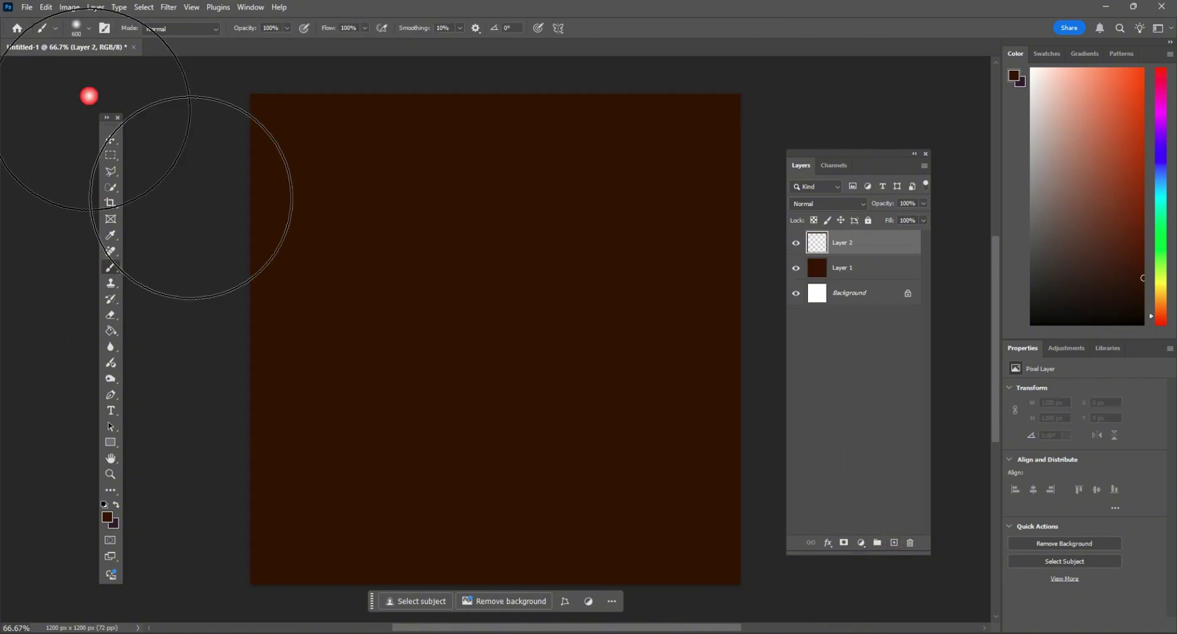
click(76, 27)
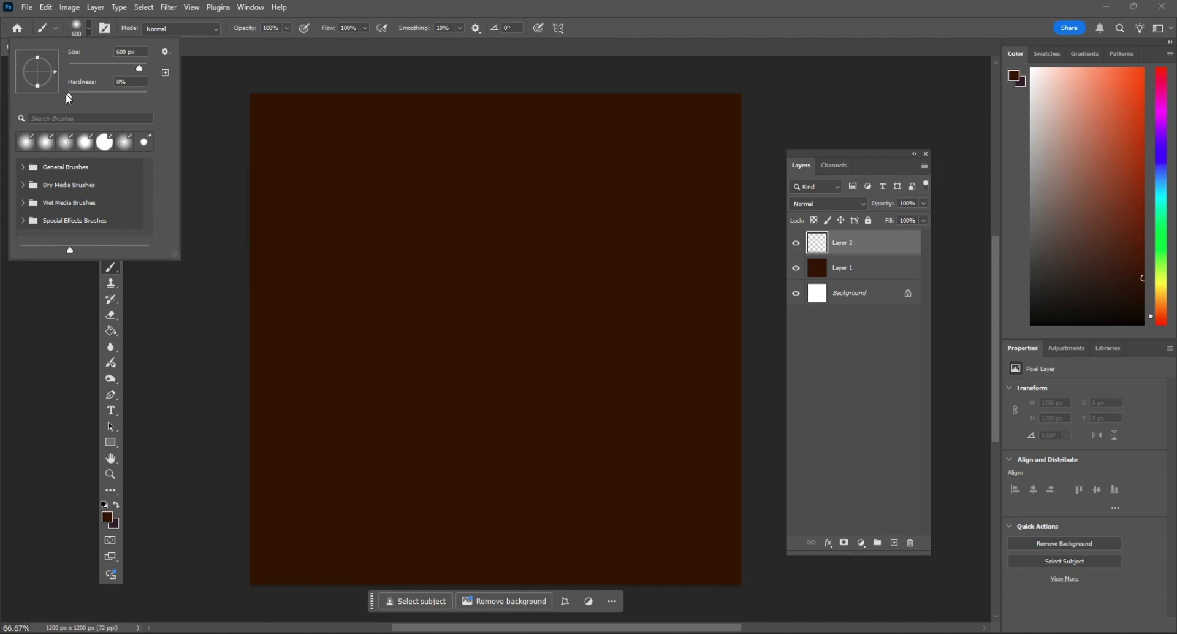
click(521, 4)
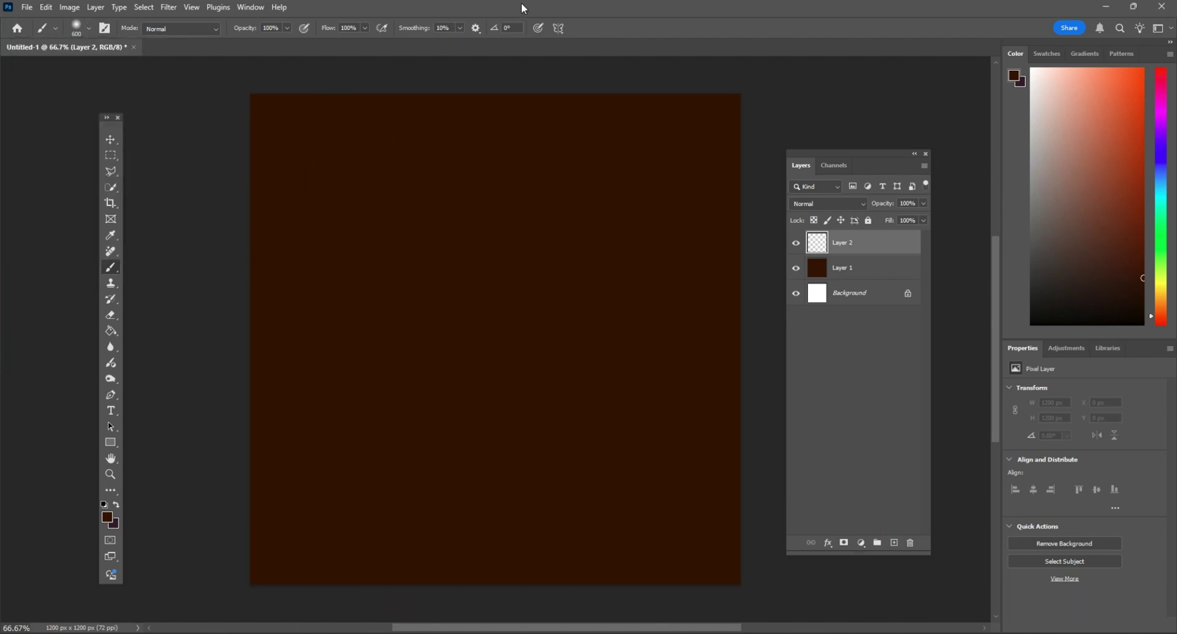
Step: Paint a single soft glow spot left of the canvas centre using the foreground colour c49589
click(107, 518)
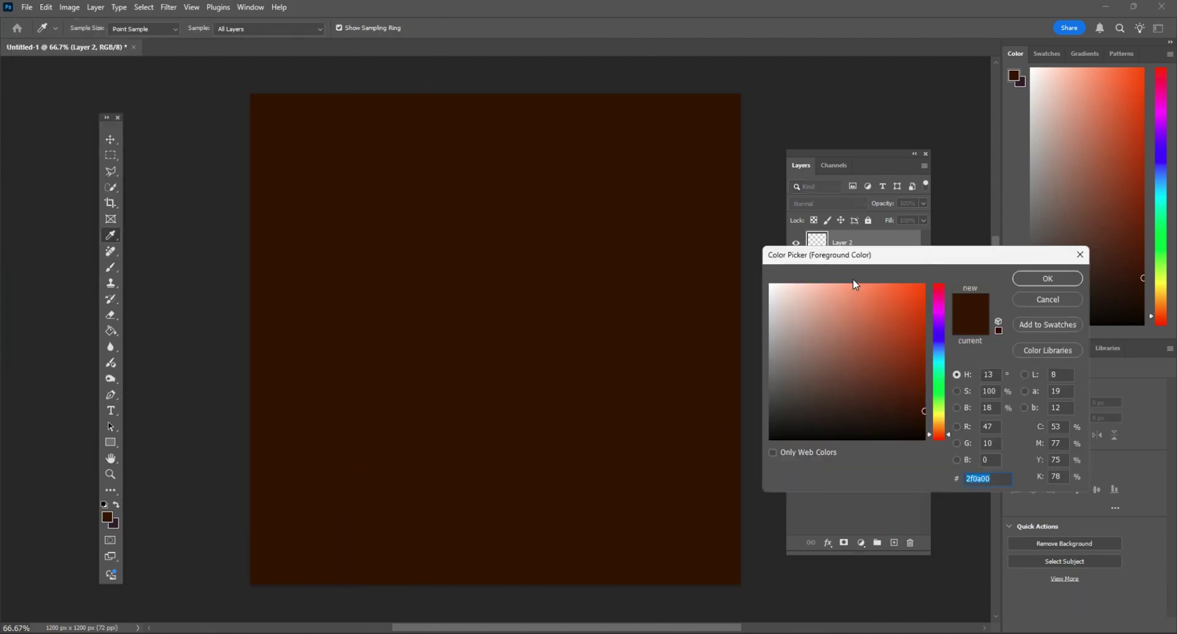
drag(857, 259, 461, 257)
text(c49589)
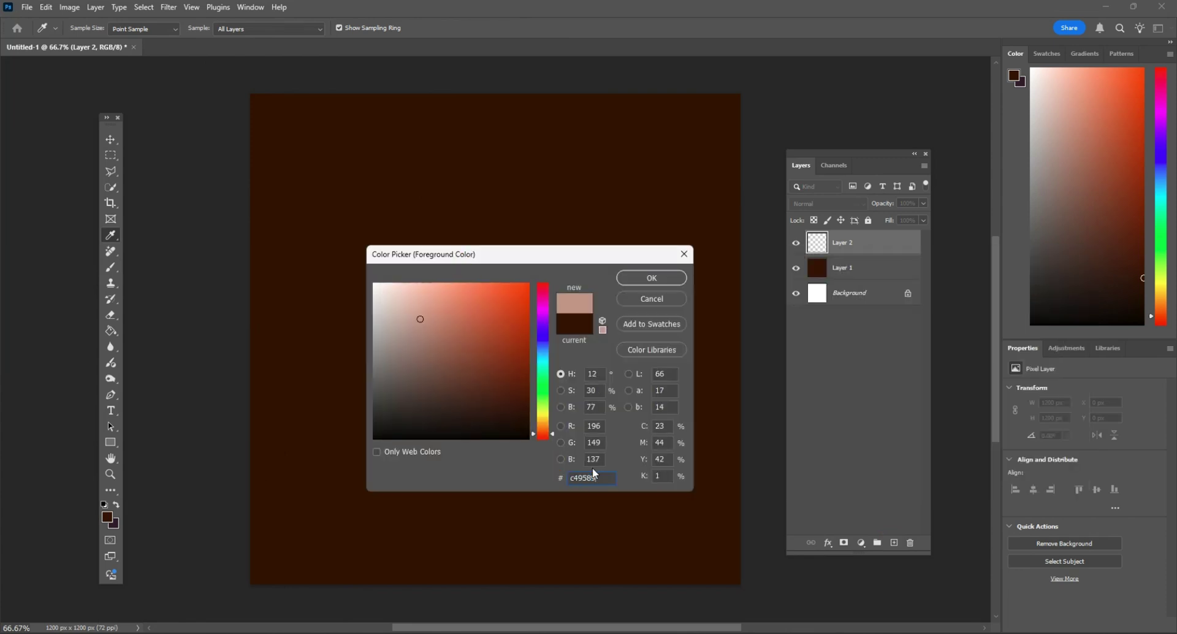
click(651, 278)
key(b)
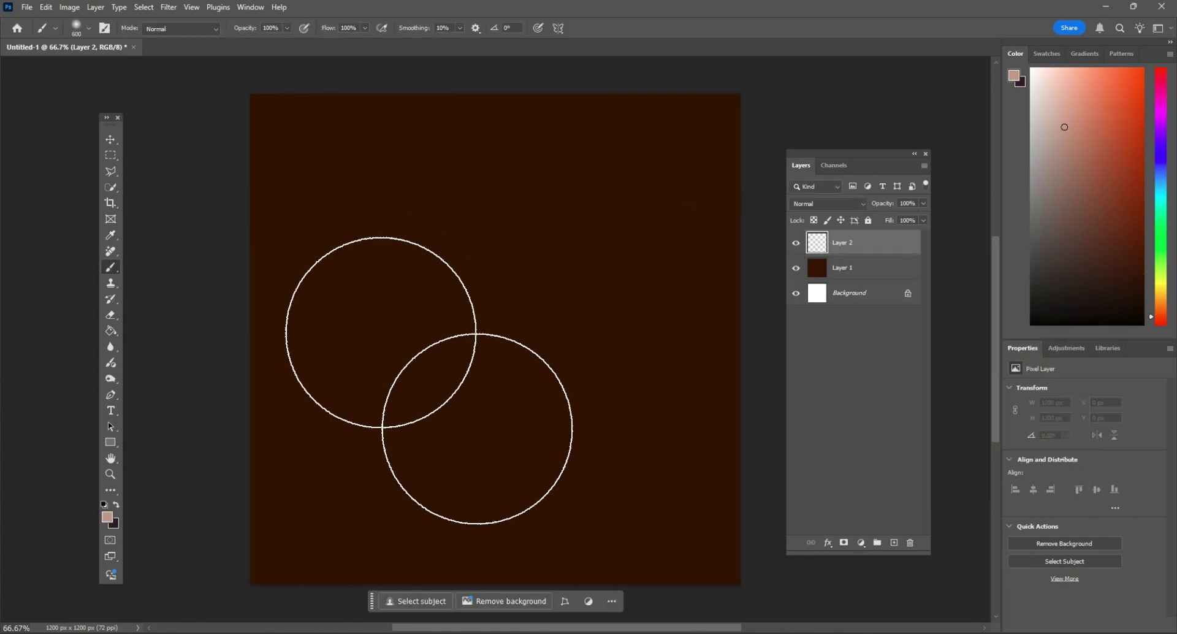
click(399, 324)
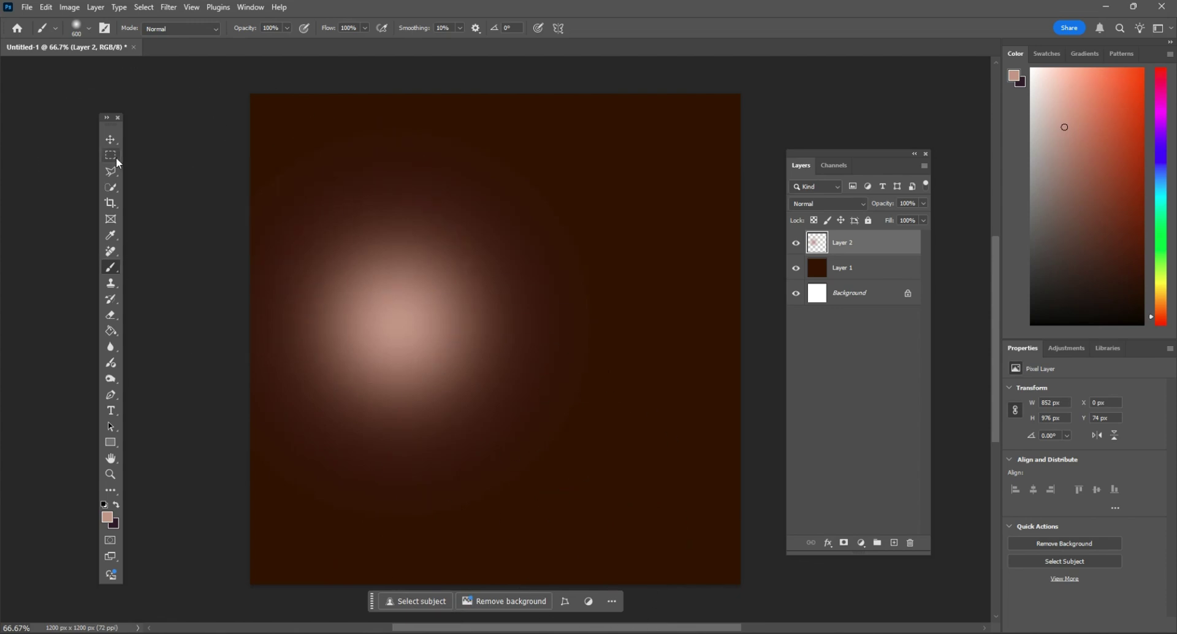
click(111, 140)
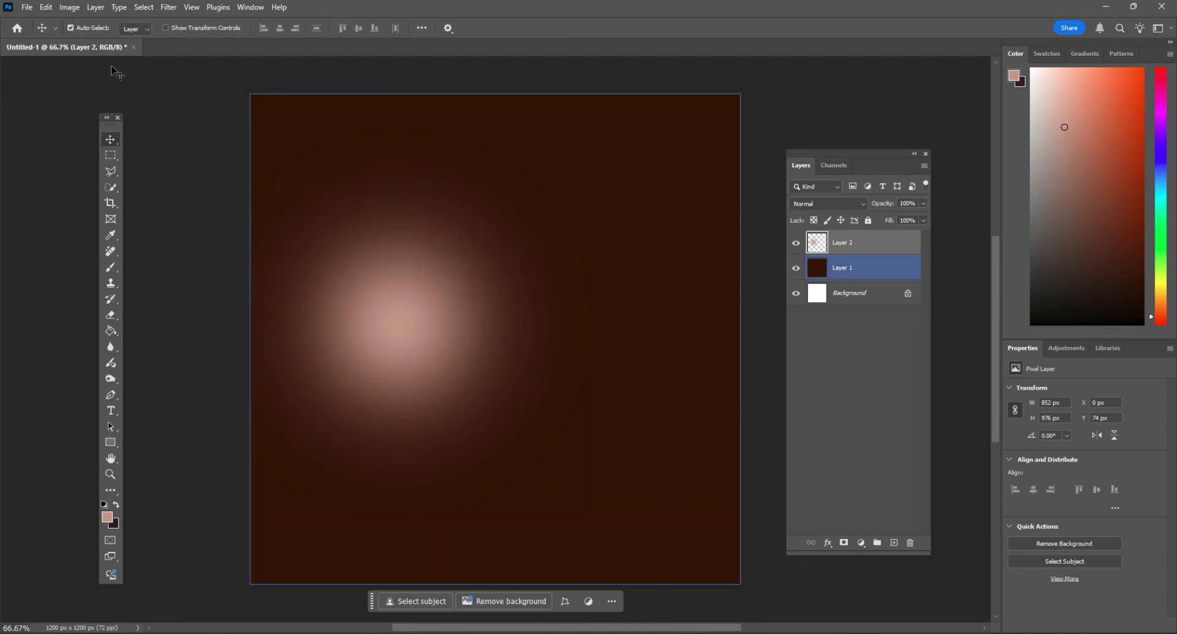
Step: Open 1.png and bring its geometric pattern into the Untitled-1 document, positioned so it covers the whole canvas
click(27, 7)
click(37, 31)
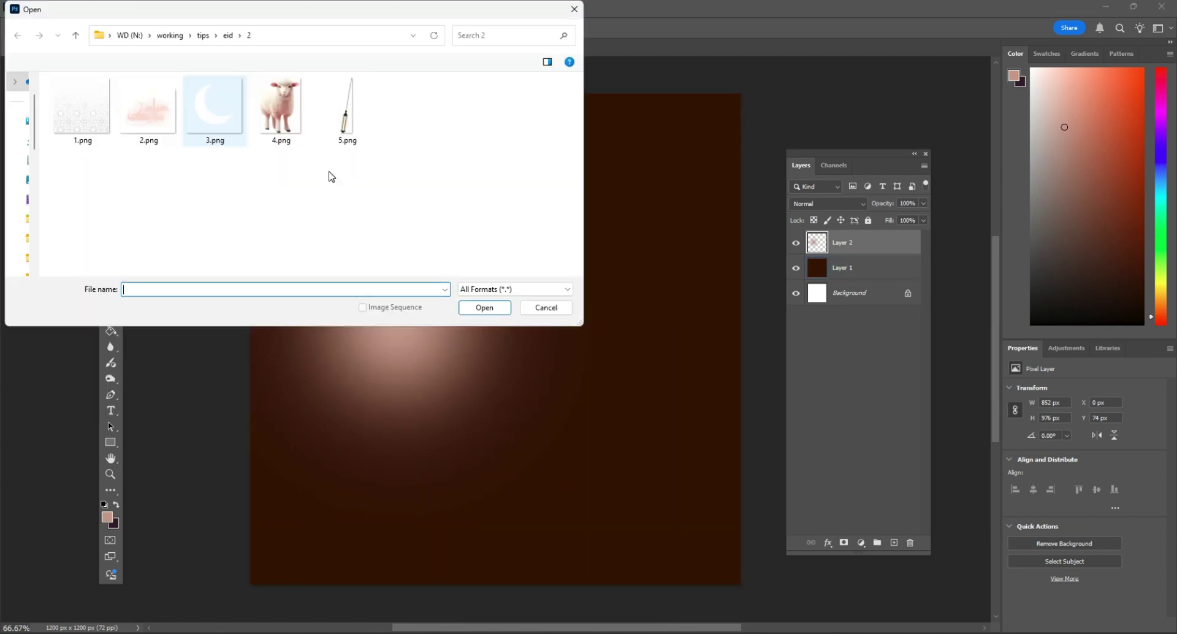
double_click(175, 133)
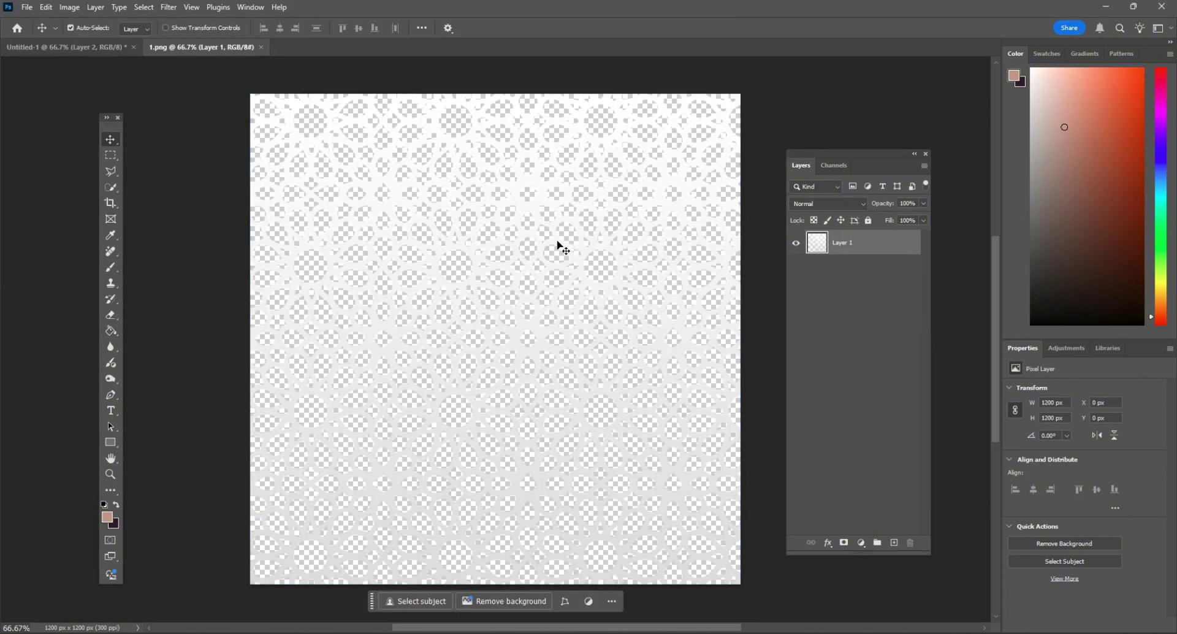
drag(347, 161, 459, 200)
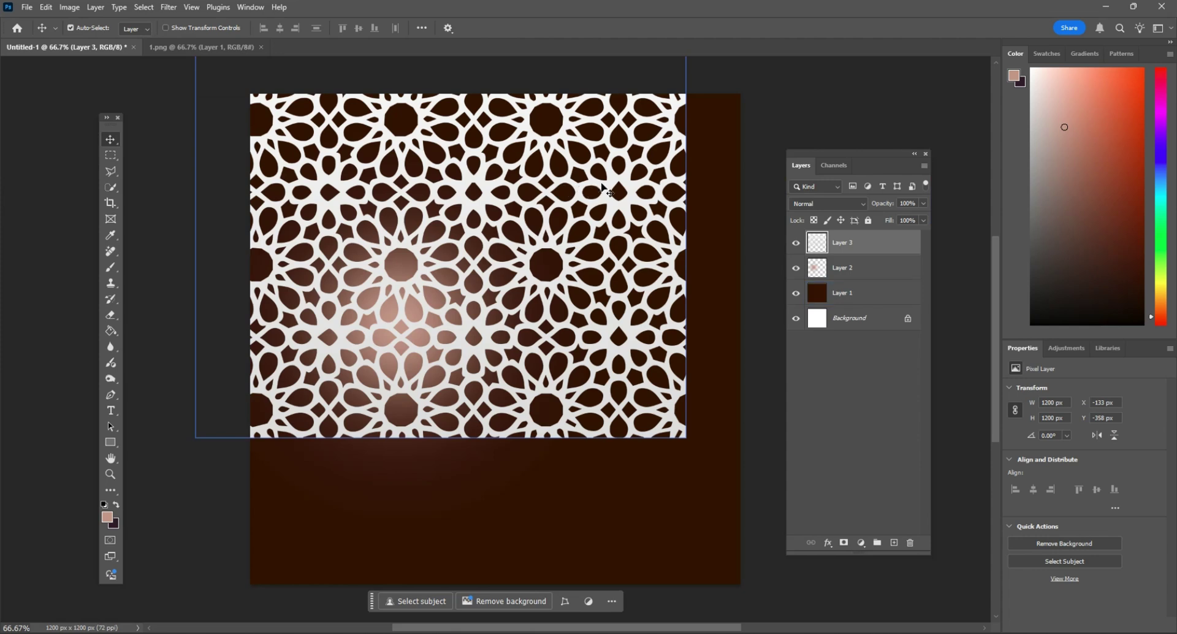
drag(608, 193, 661, 335)
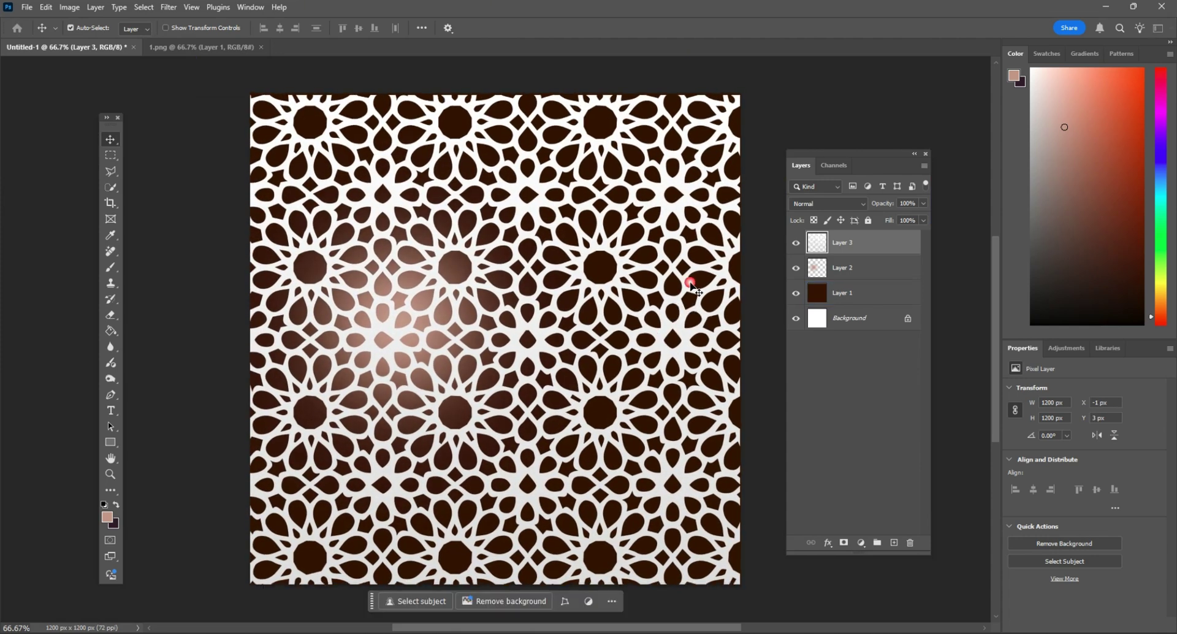
Step: Set the pattern layer's blend mode to Overlay, its opacity to 73% and its fill to 77%
click(825, 204)
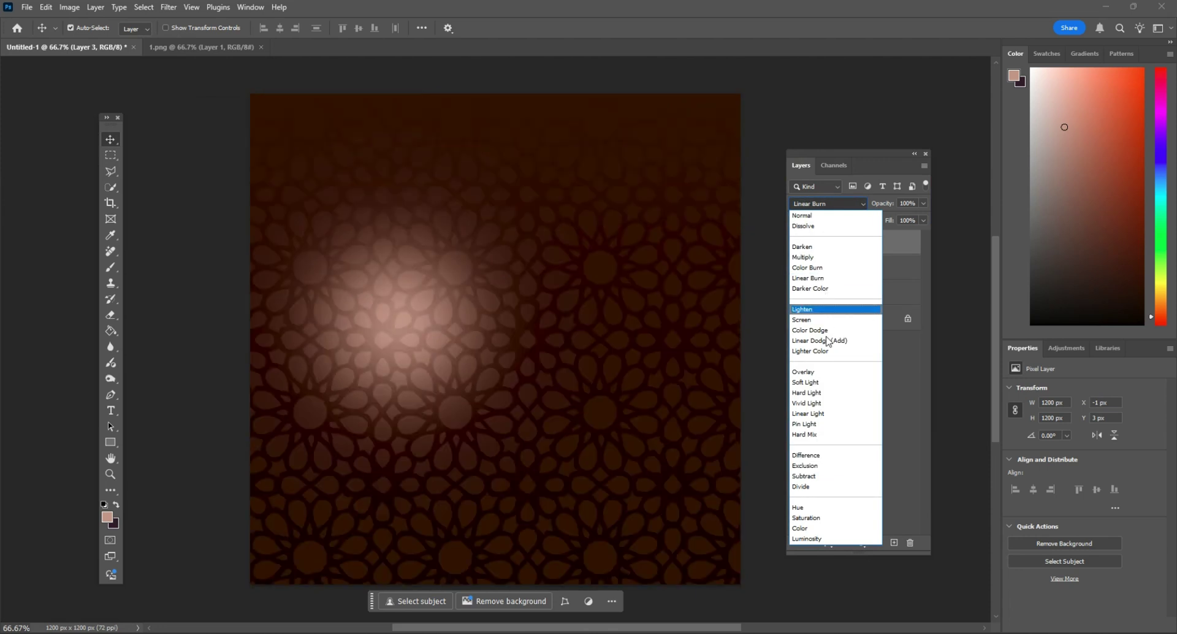
click(825, 372)
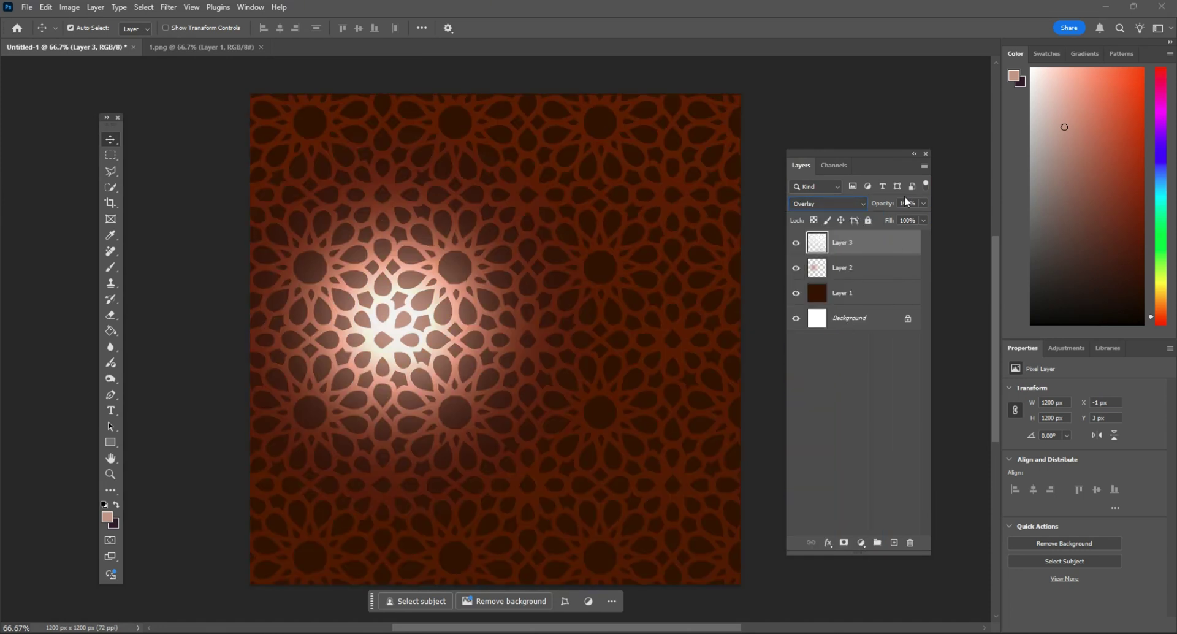
drag(923, 201, 906, 218)
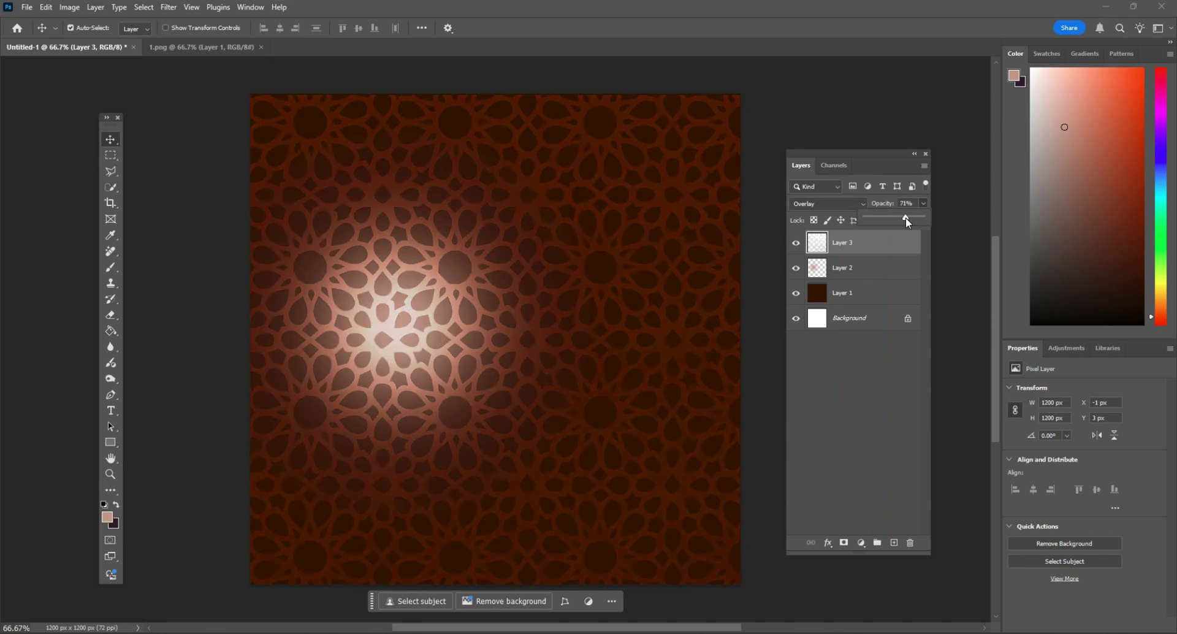
click(889, 272)
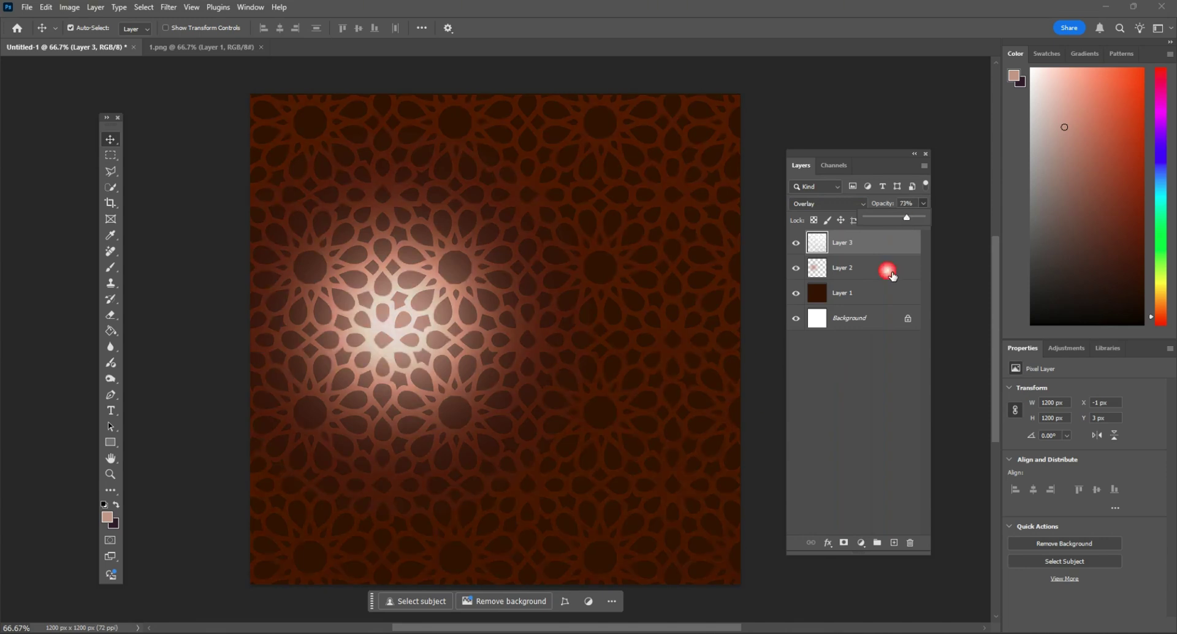
click(867, 358)
click(866, 239)
drag(923, 220, 909, 236)
click(849, 368)
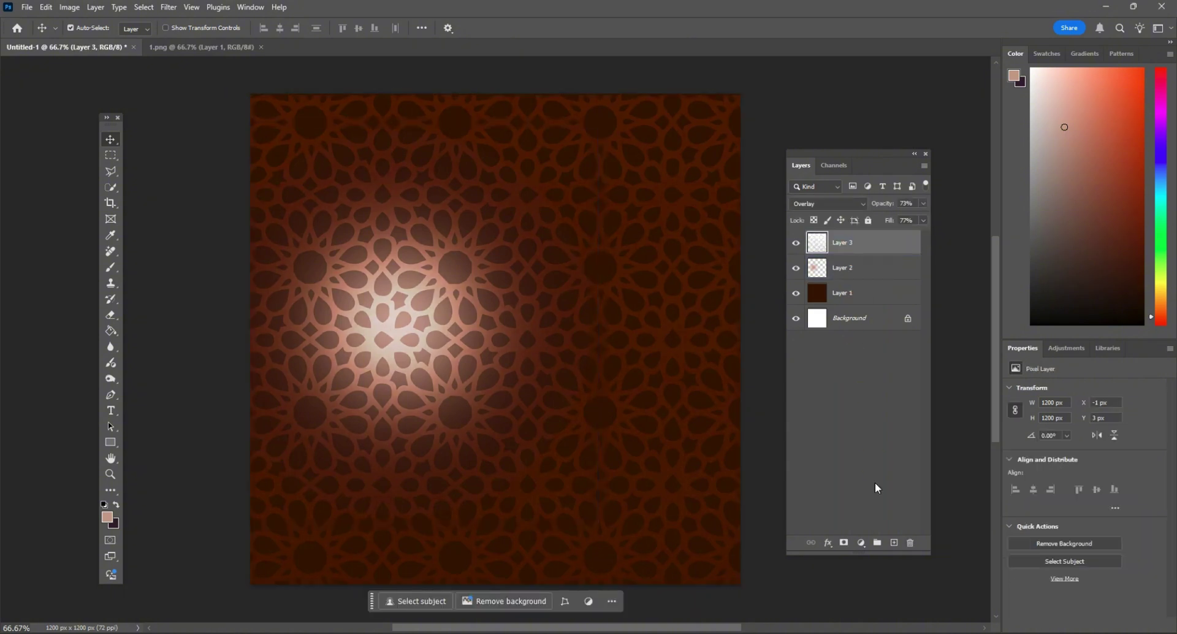
Step: Add a layer mask to the pattern layer and brush black over its lower half to fade the pattern out
click(844, 544)
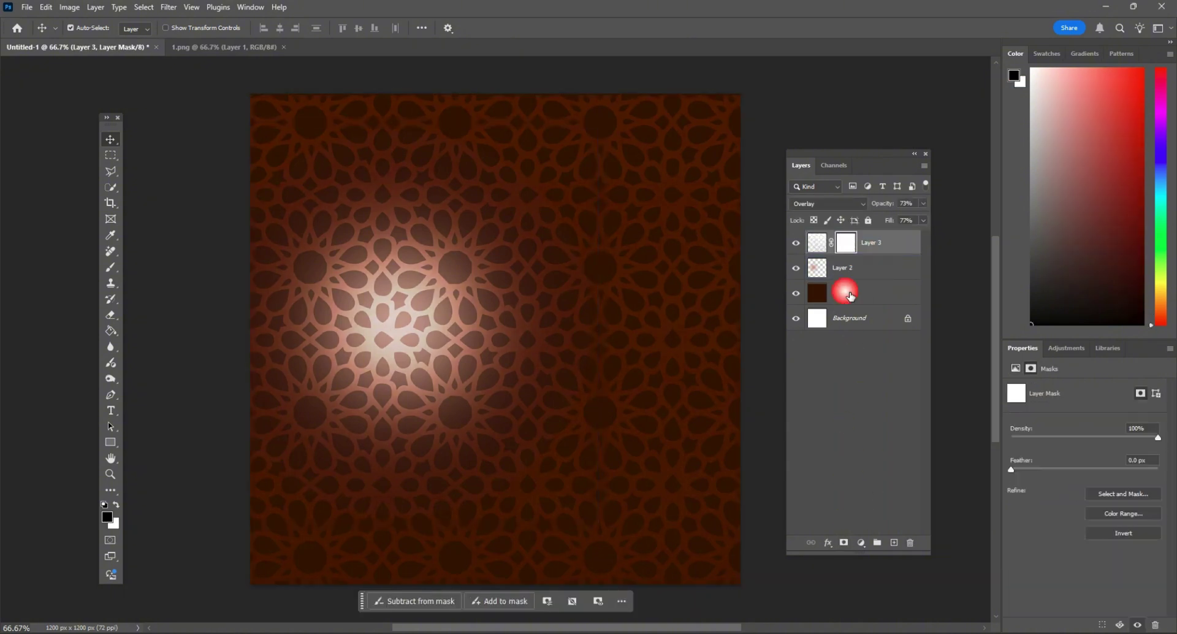
click(111, 268)
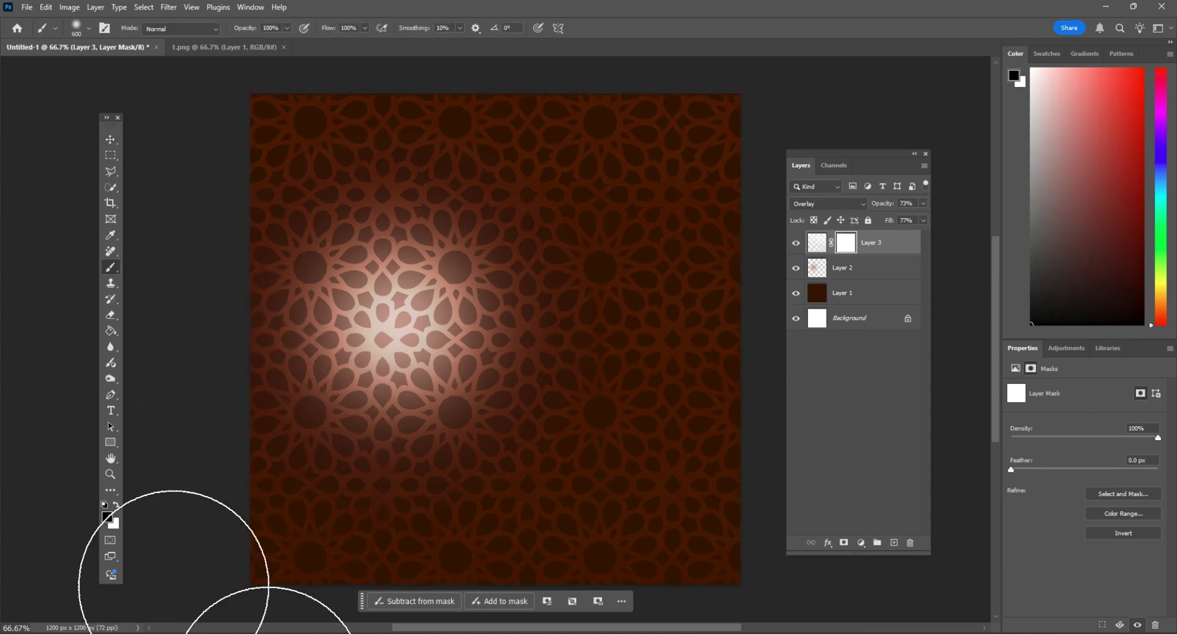
click(111, 518)
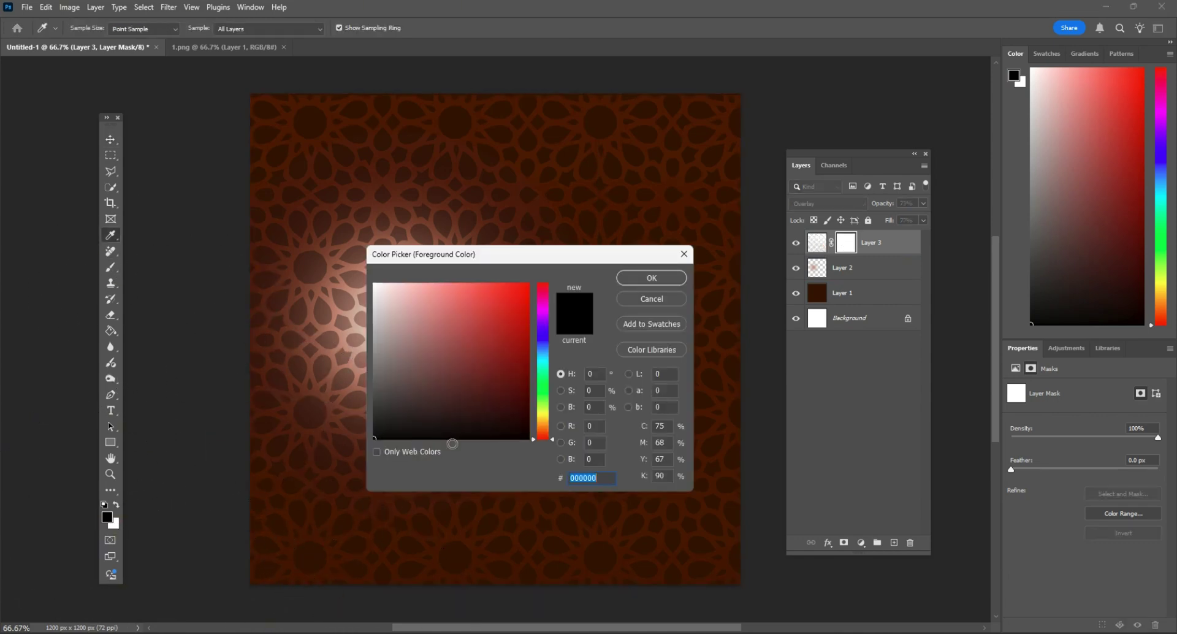
click(644, 279)
mouse_move(680, 543)
mouse_down()
mouse_move(627, 541)
mouse_move(623, 499)
mouse_move(326, 470)
mouse_move(239, 476)
mouse_move(650, 447)
mouse_move(223, 381)
mouse_move(668, 460)
mouse_move(265, 433)
mouse_move(743, 407)
mouse_move(189, 368)
mouse_up()
click(114, 142)
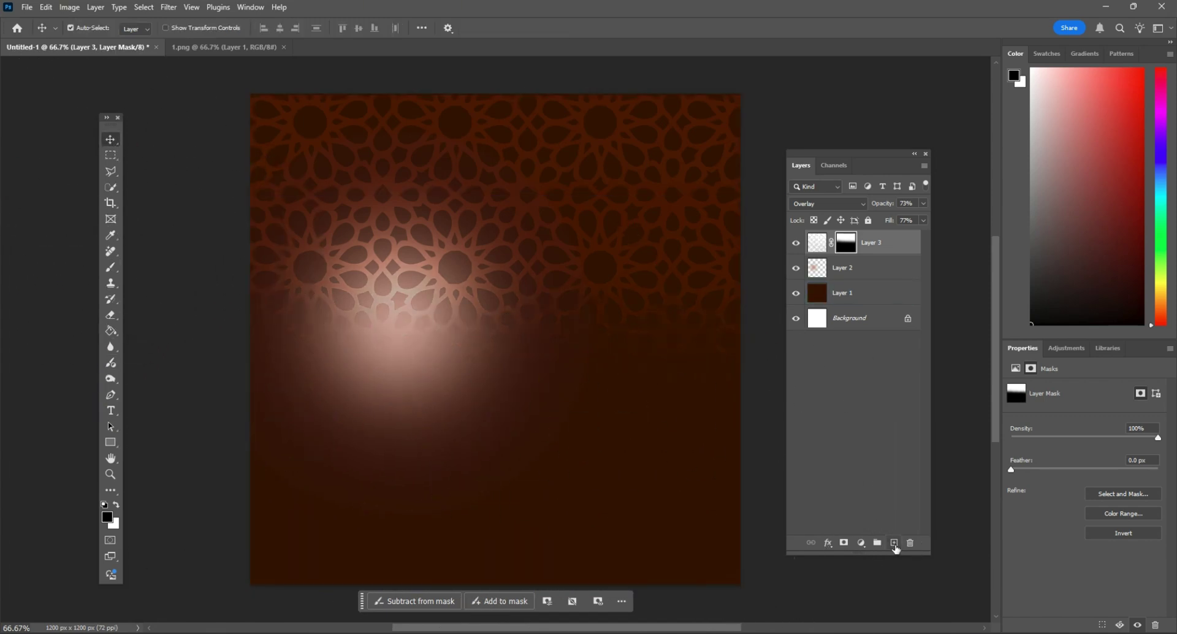
Step: Add a new layer on top and draw a circular selection about 694 px wide over the glow
click(894, 543)
click(111, 155)
click(161, 161)
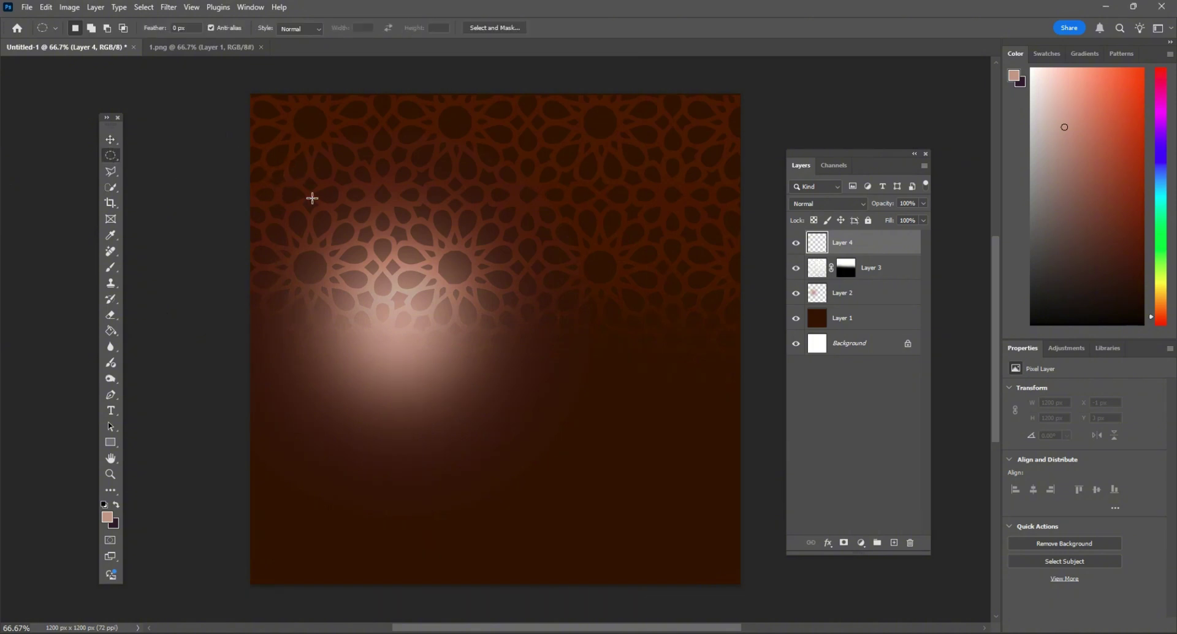
drag(284, 168, 567, 452)
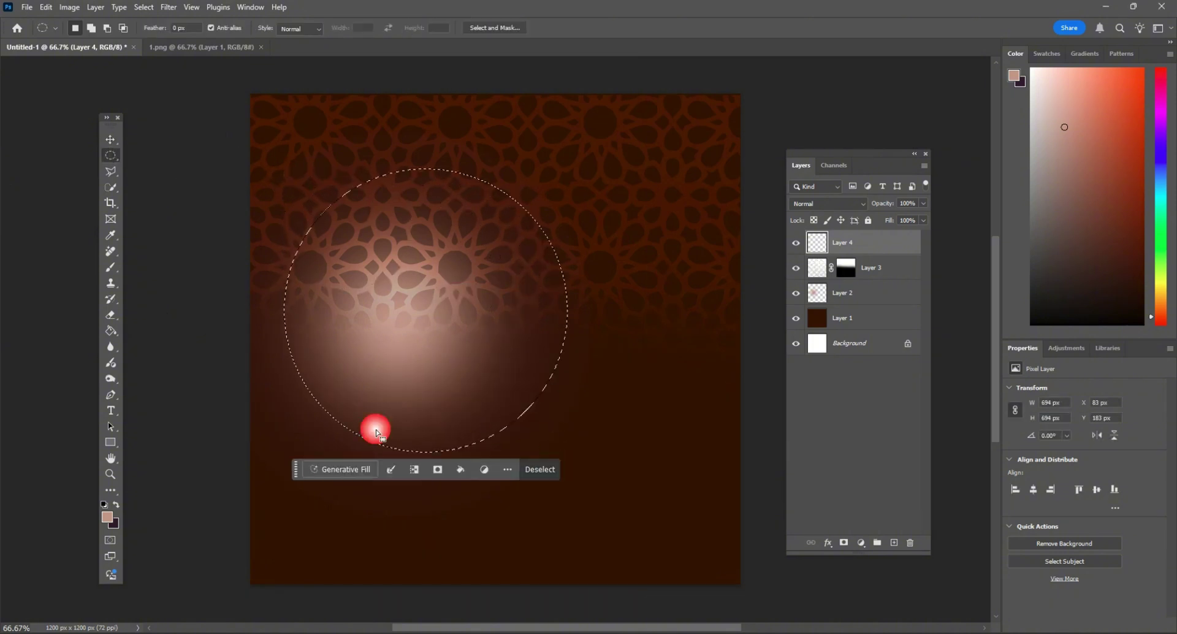
Step: Fill the circular selection with white (ffffff) on the new layer
click(107, 517)
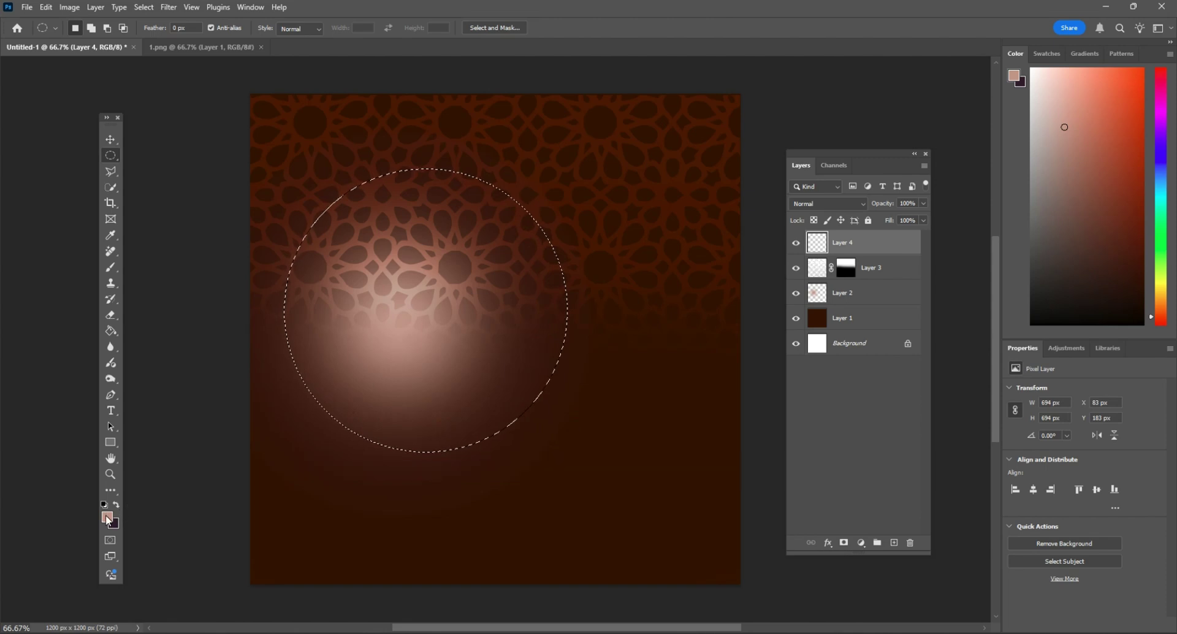
text(ffffff)
click(639, 276)
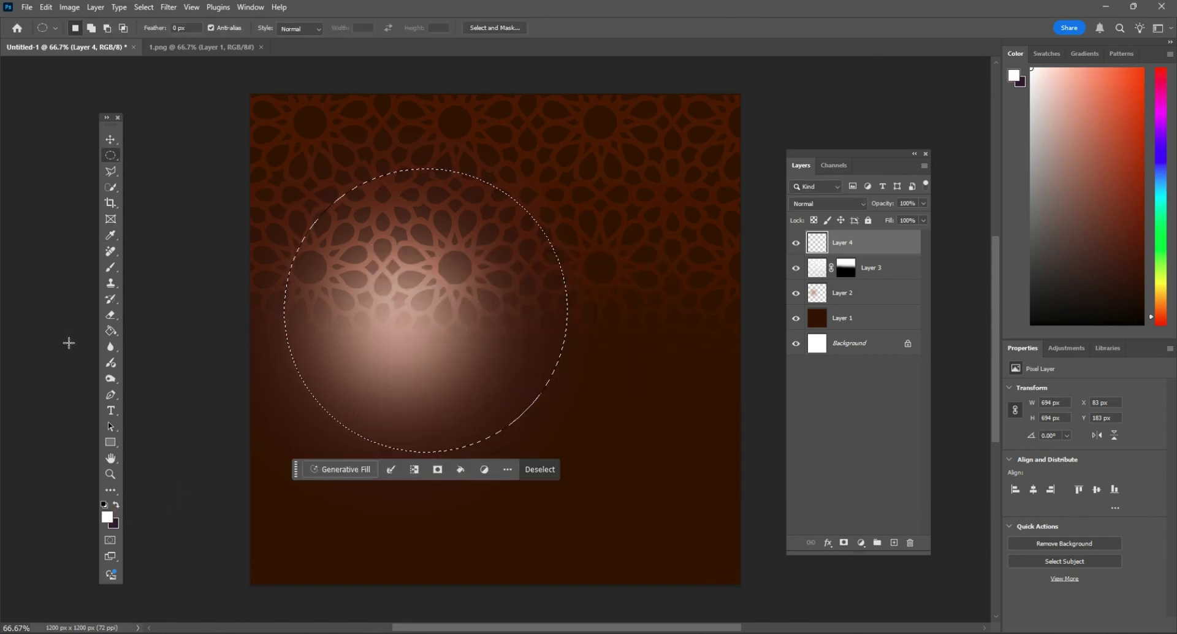
click(111, 331)
click(354, 320)
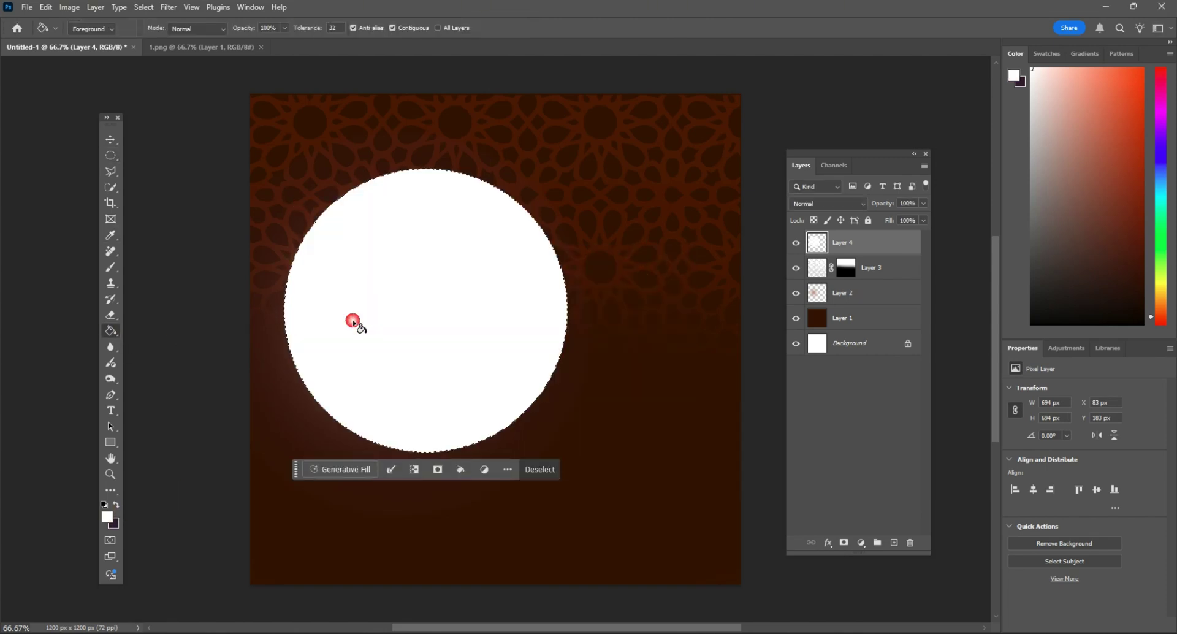
Step: Offset the circular selection to about X 283, Y 96 px, cut it from the white circle, and move the crescent down to about Y 217 px
click(110, 155)
drag(381, 267, 458, 253)
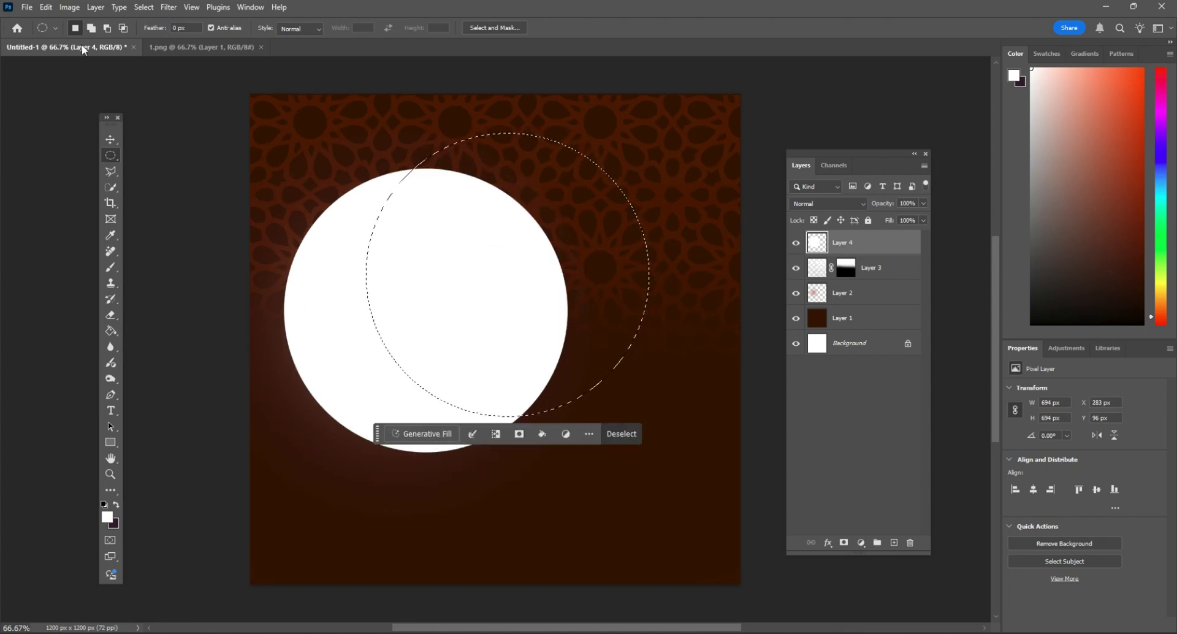
click(46, 7)
click(62, 77)
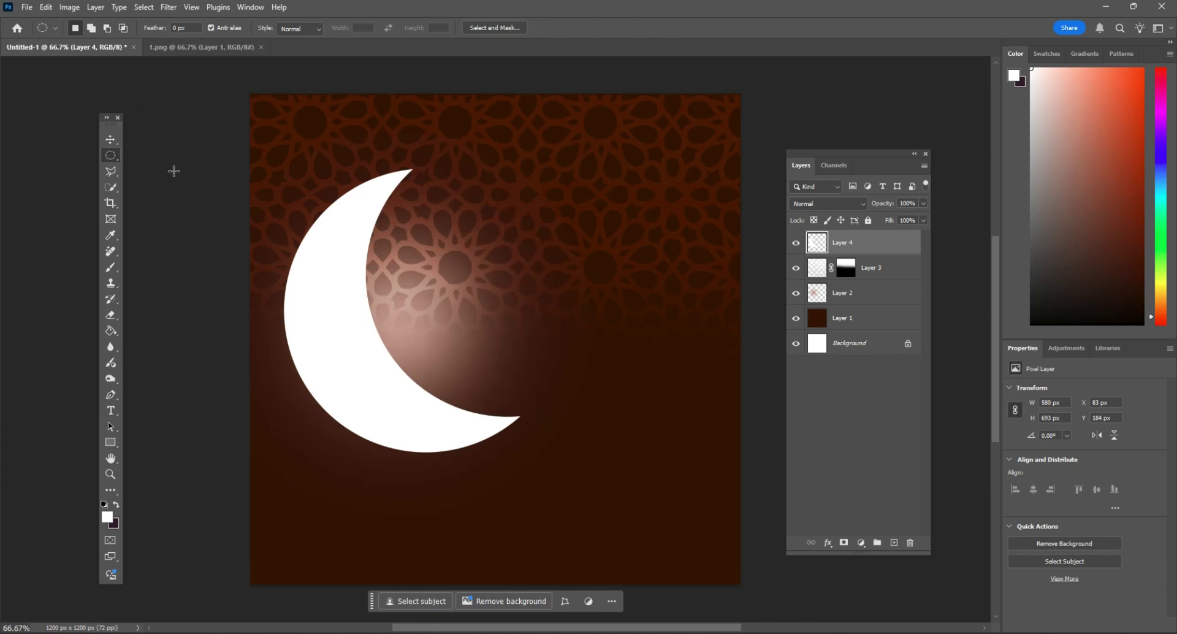
click(110, 139)
drag(395, 402, 366, 409)
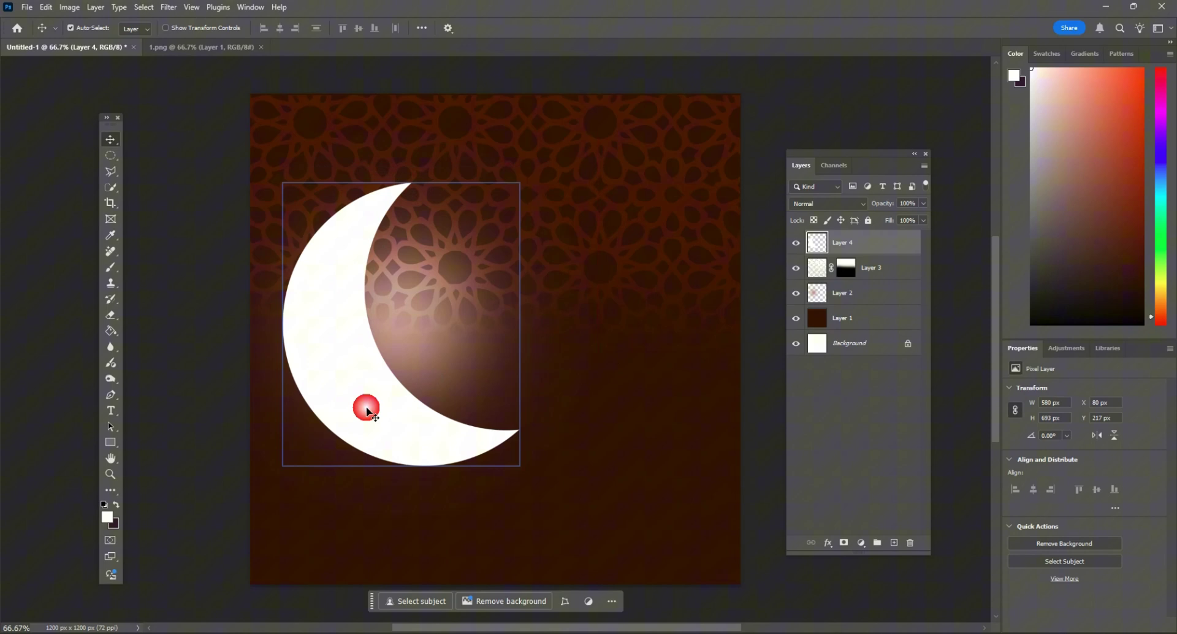
right_click(879, 245)
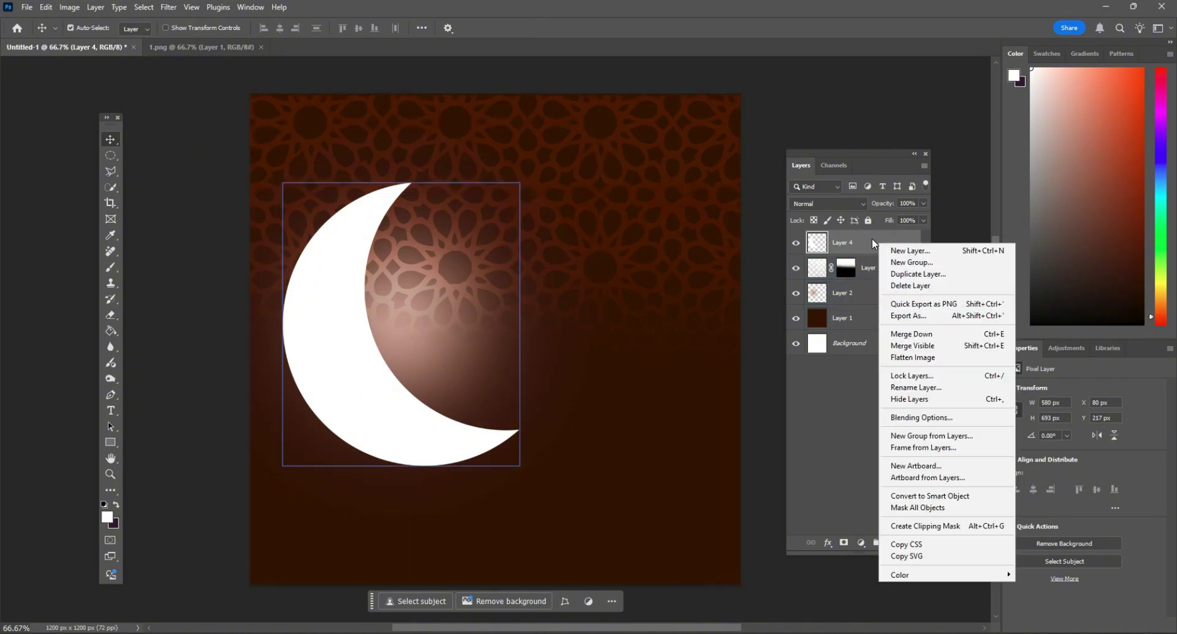
click(911, 222)
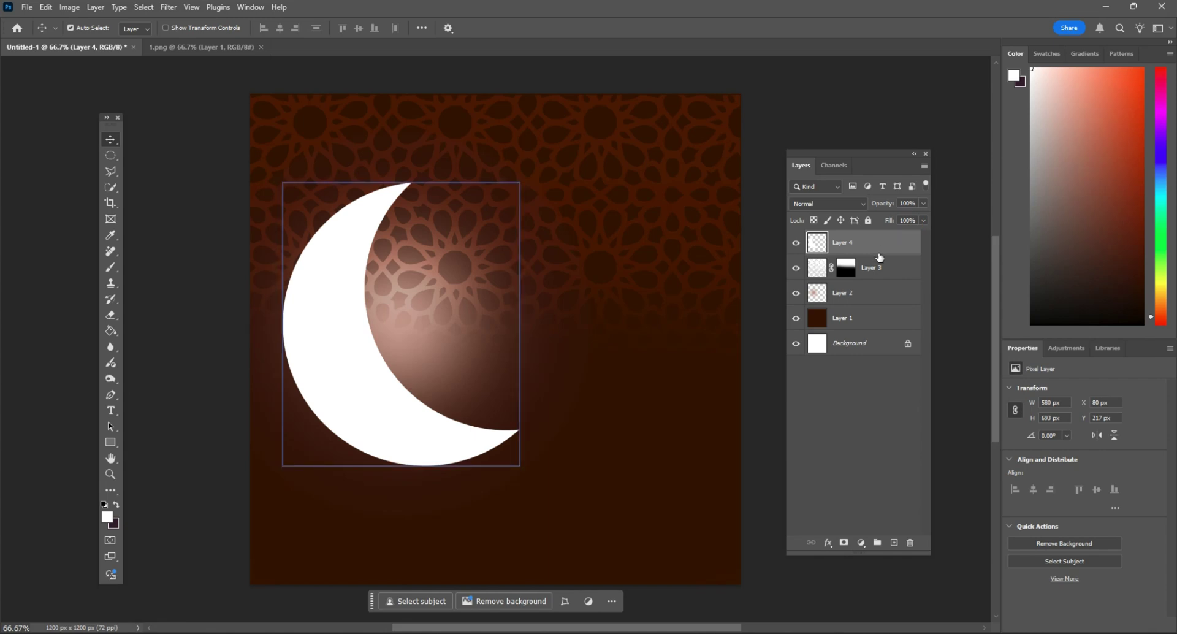
click(861, 543)
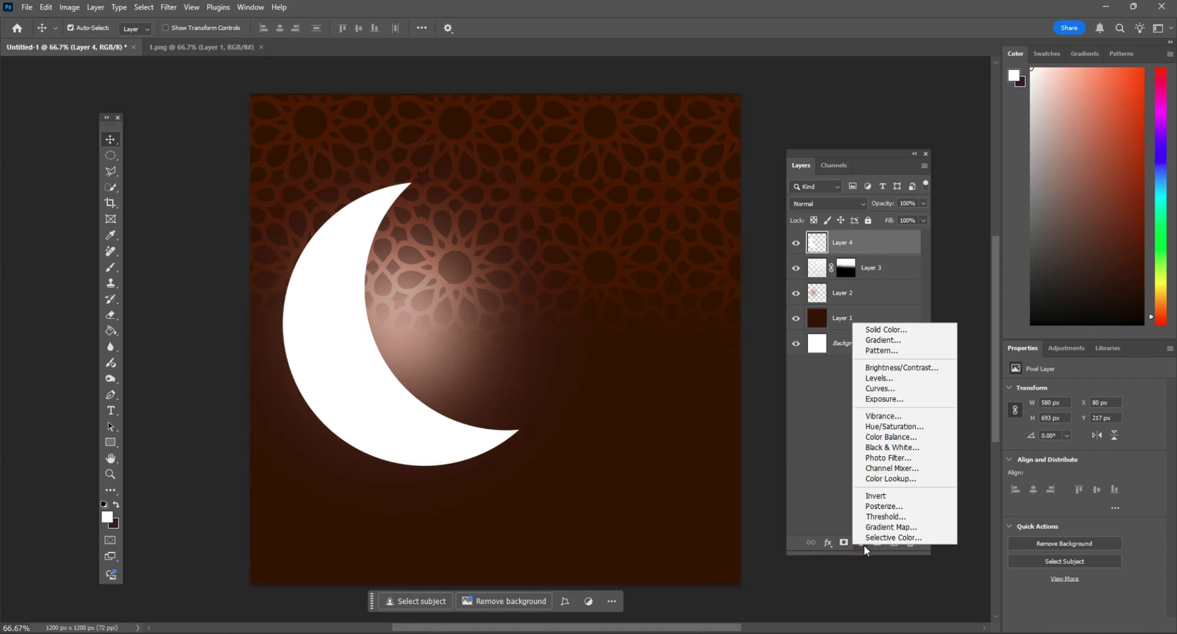
Step: Add a Bevel & Emboss effect to the crescent layer with depth 100%, size 29 px and angle -26°
click(828, 543)
click(827, 542)
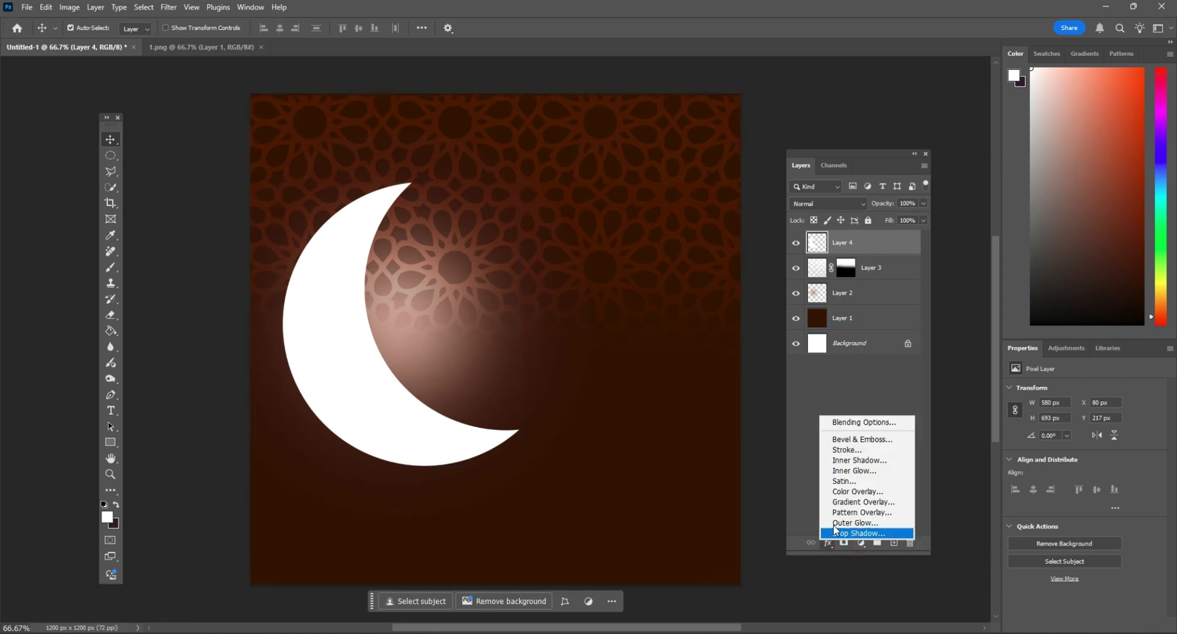
click(851, 422)
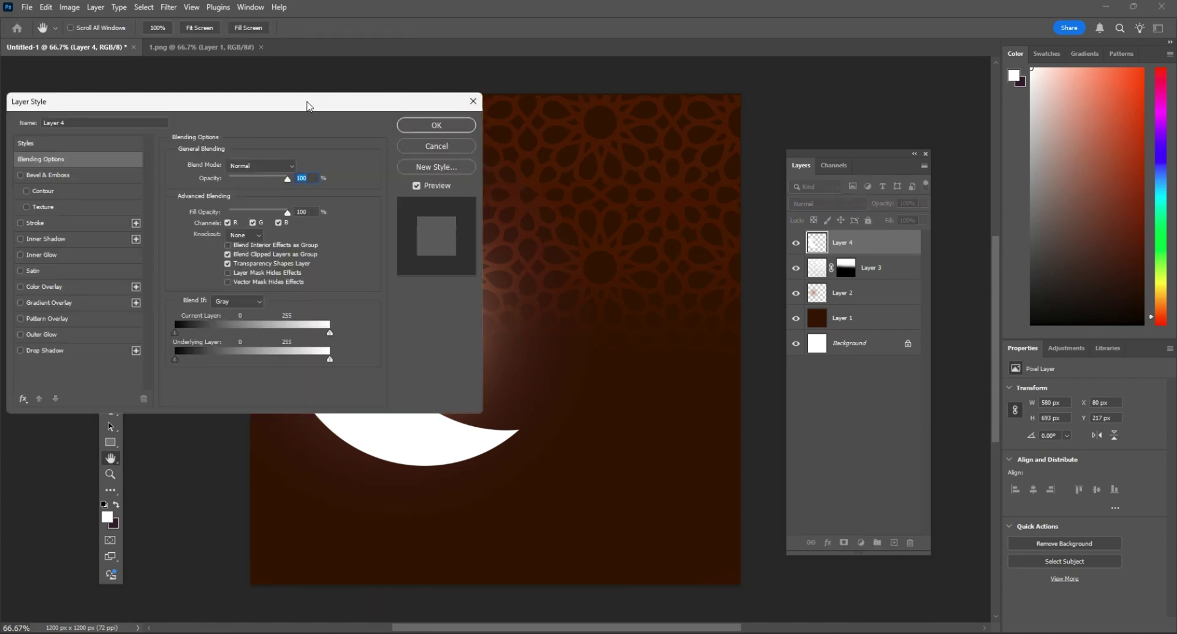
drag(309, 106, 905, 237)
click(662, 307)
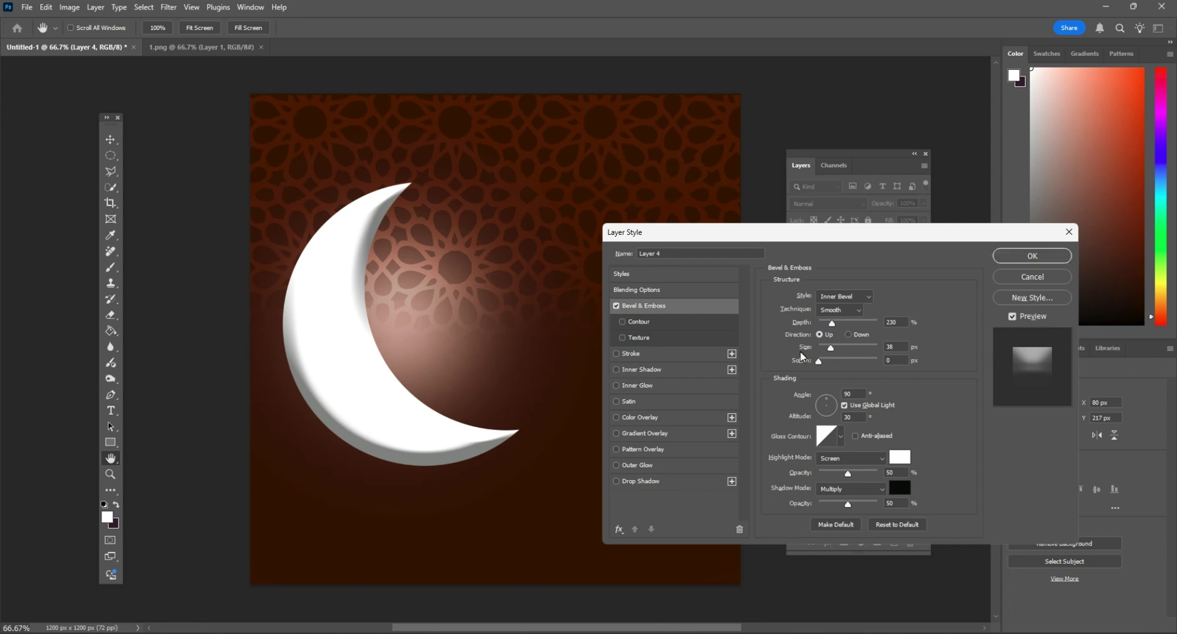
drag(903, 323, 881, 321)
text(100)
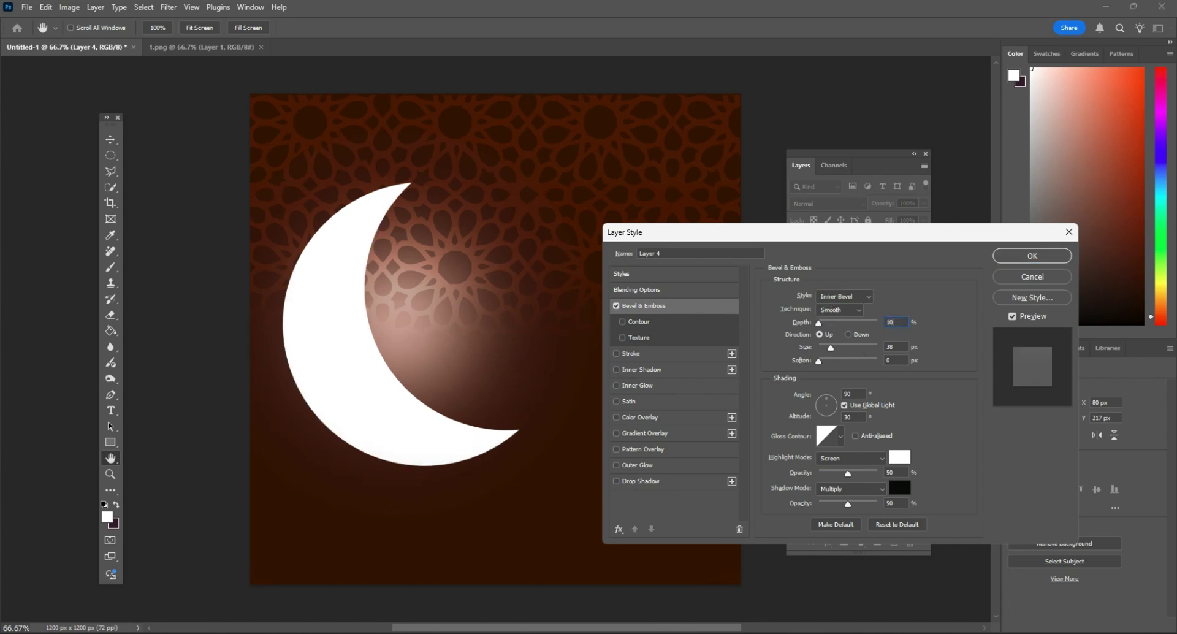
double_click(898, 347)
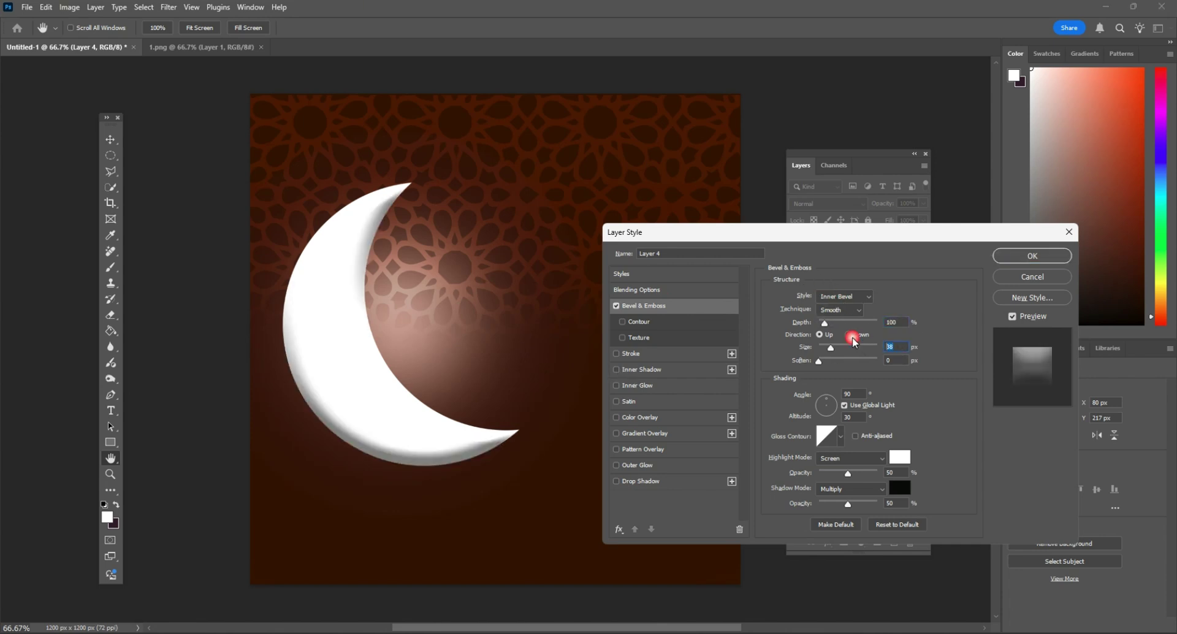
text(29)
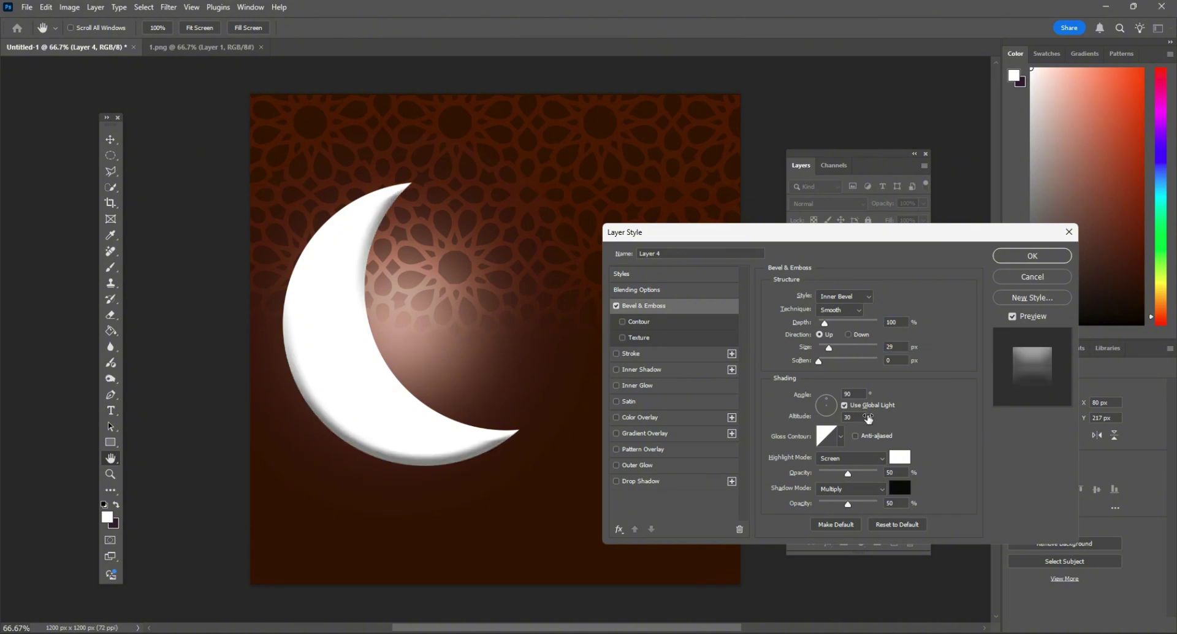
drag(852, 395, 834, 396)
text(-26)
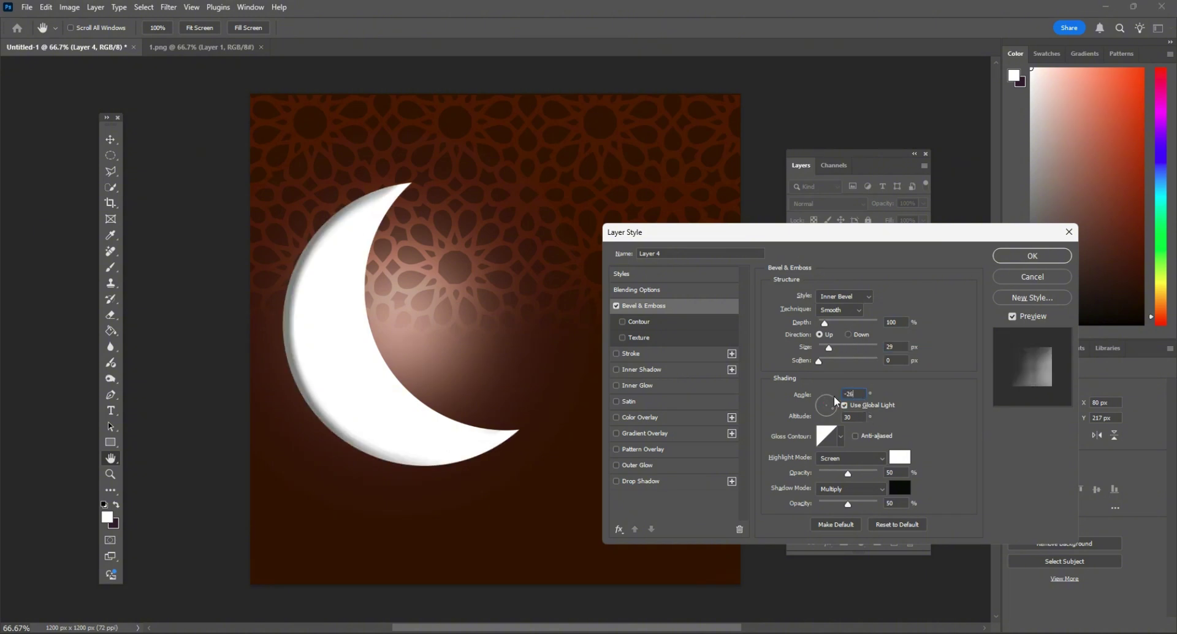
Step: Add an Inner Shadow to the crescent with Multiply blending, 35% opacity, distance 4 px, choke 0% and size 158 px
click(652, 369)
click(840, 297)
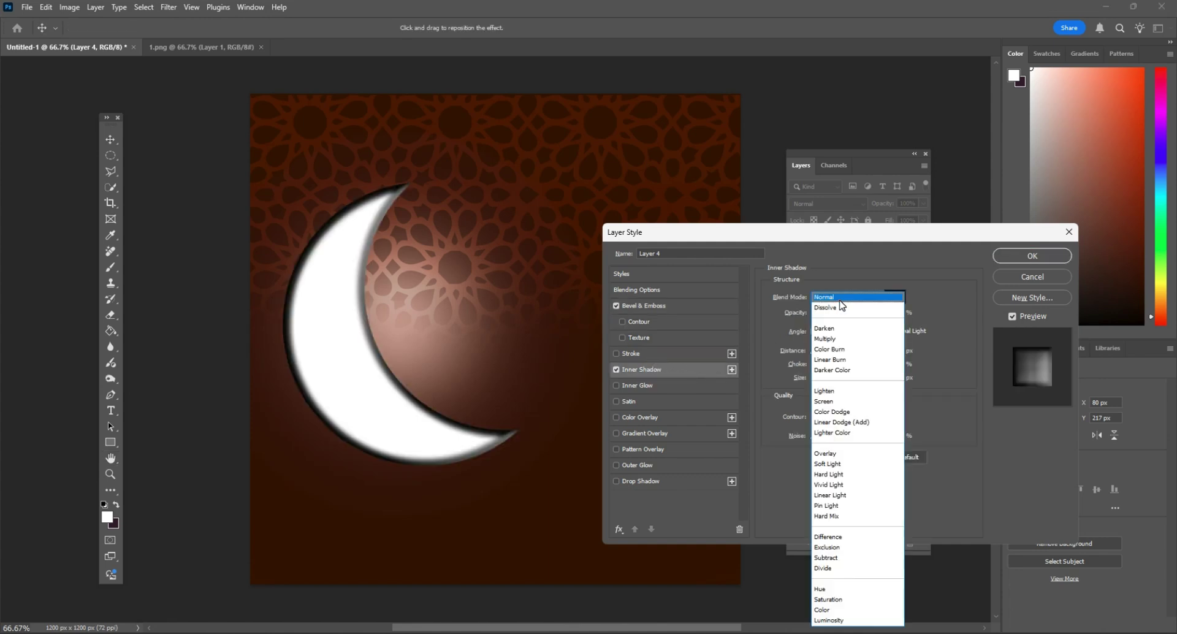
click(829, 339)
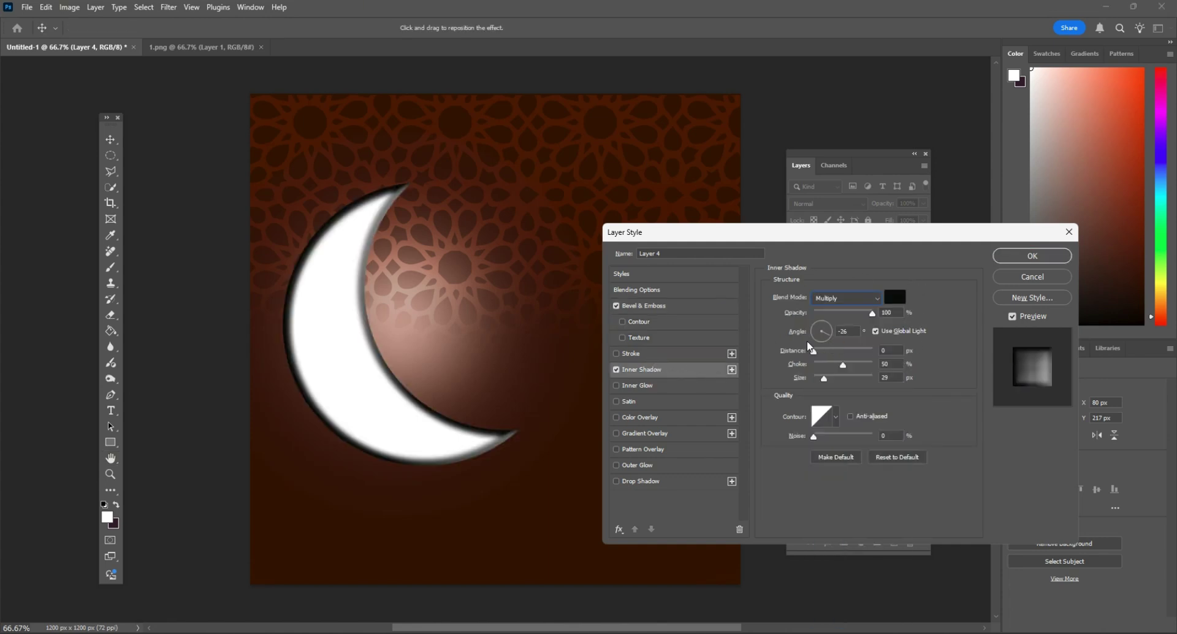
click(889, 313)
text(35)
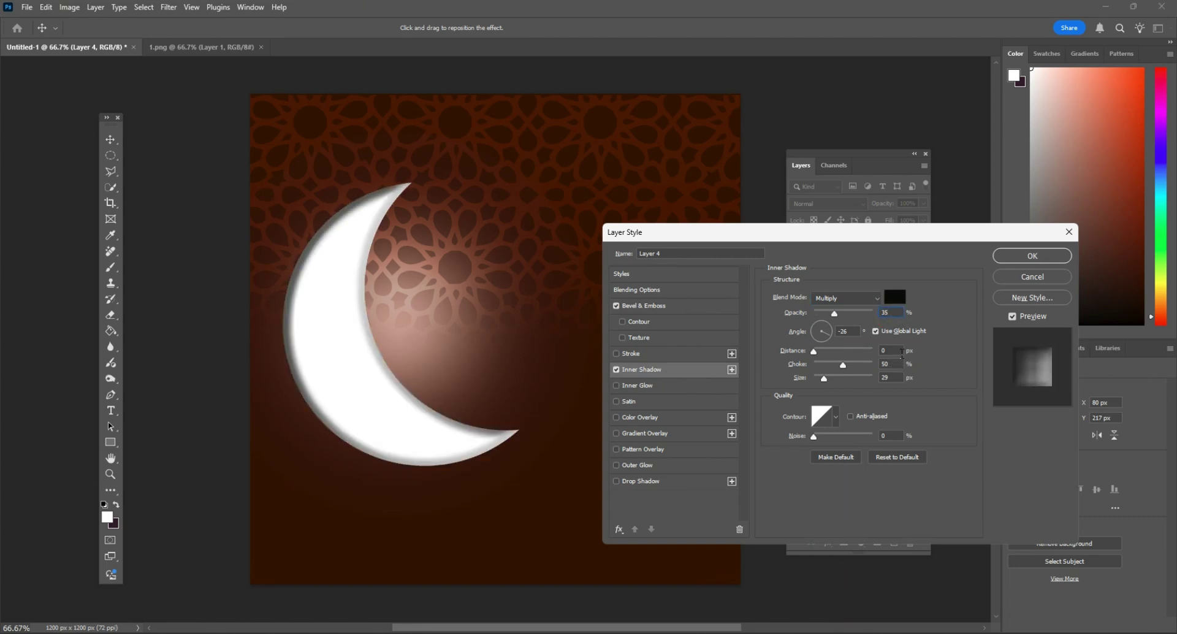
click(892, 350)
text(4)
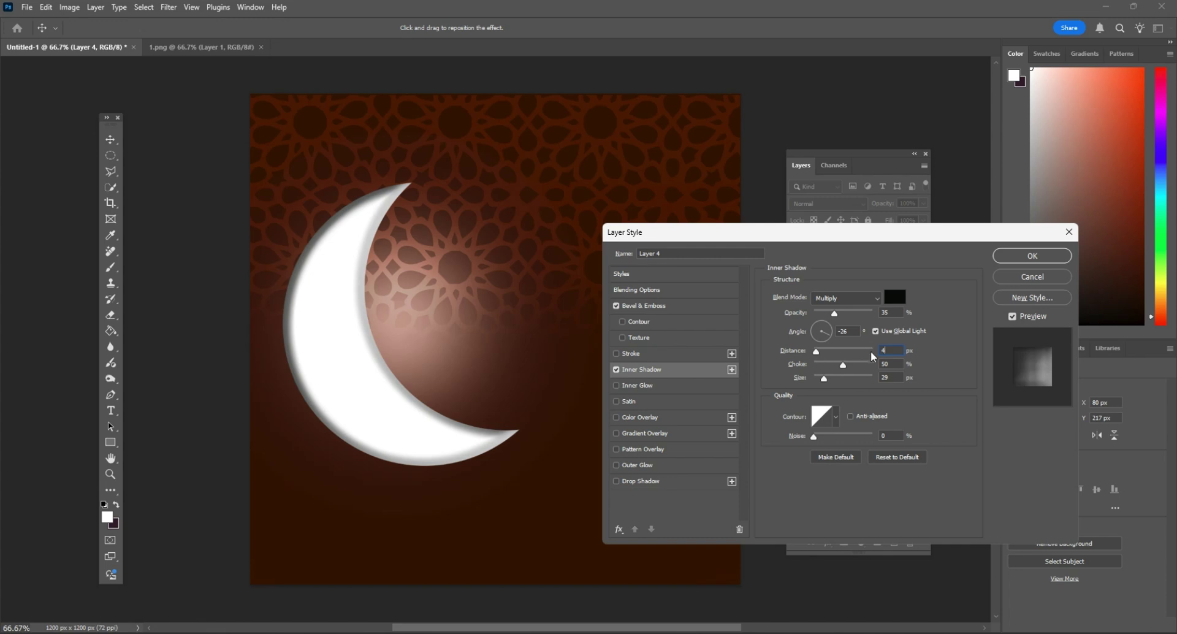
drag(894, 365, 872, 383)
text(0)
text(158)
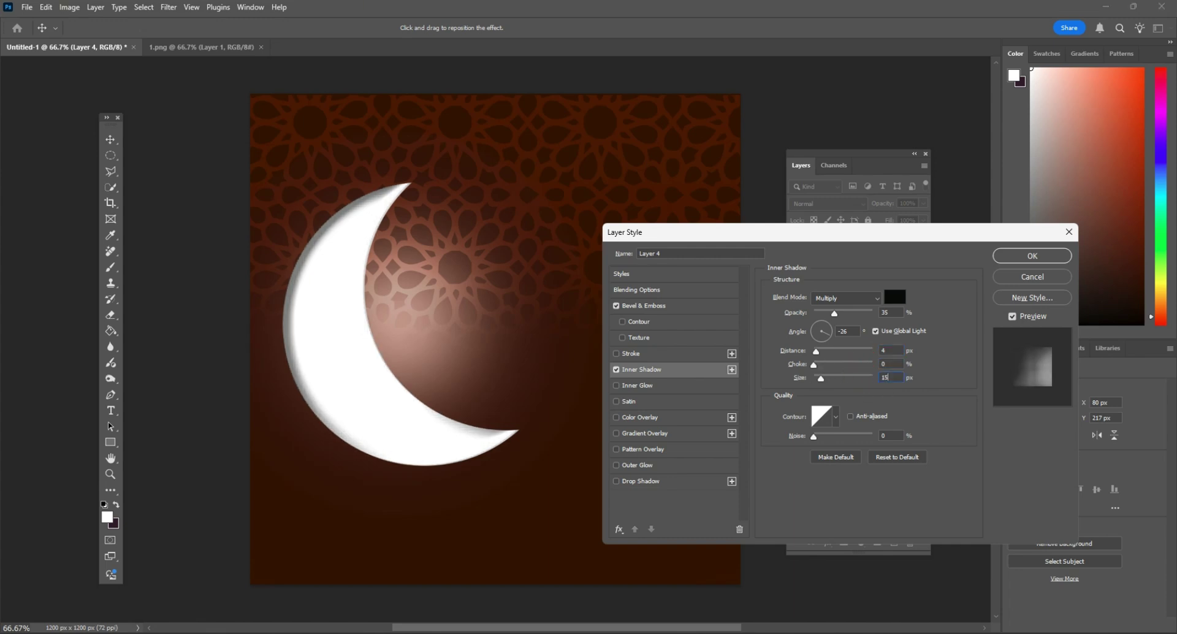
Step: Add a white Inner Glow to the crescent with Screen blending, choke 0% and size 38 px
click(686, 386)
click(846, 296)
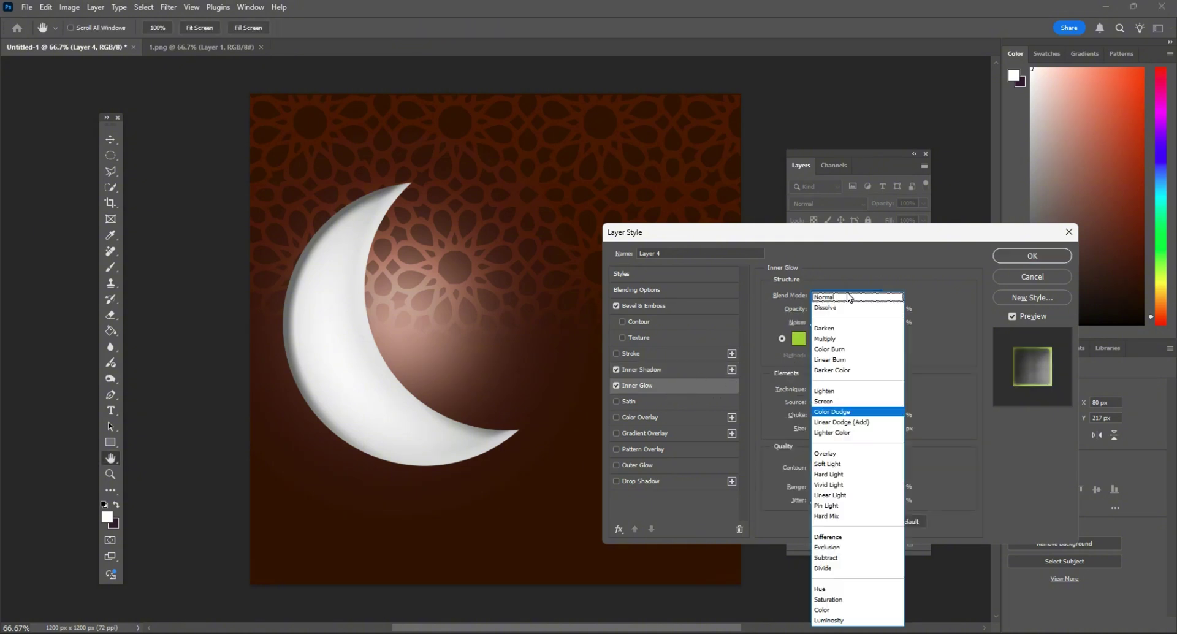
click(830, 400)
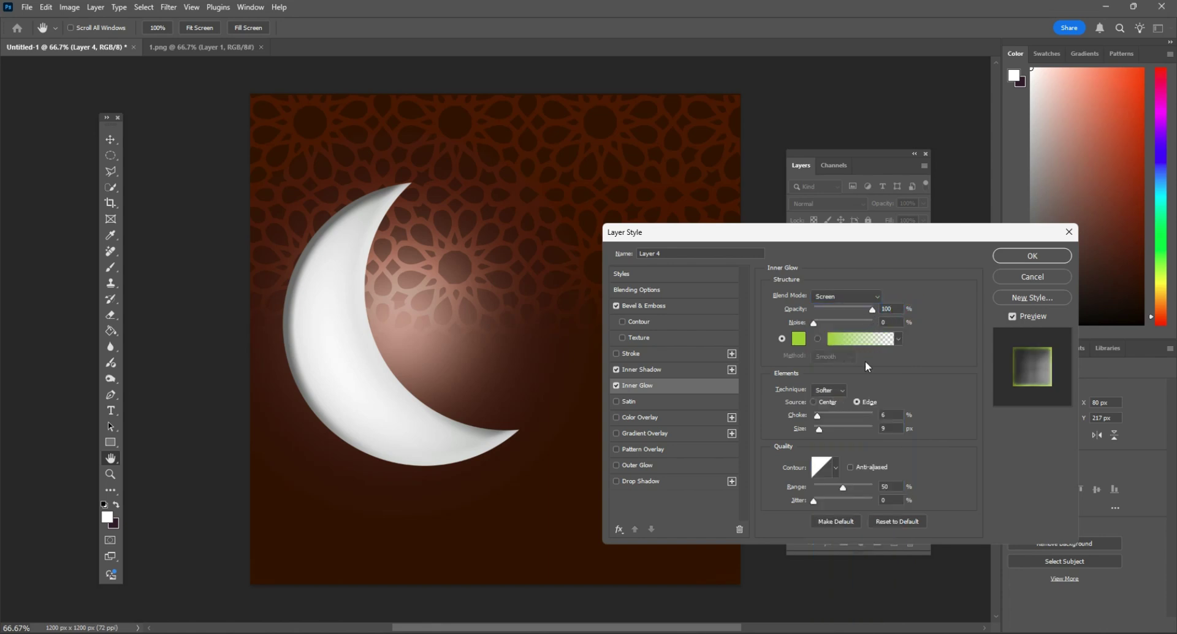
click(799, 339)
drag(569, 255, 742, 253)
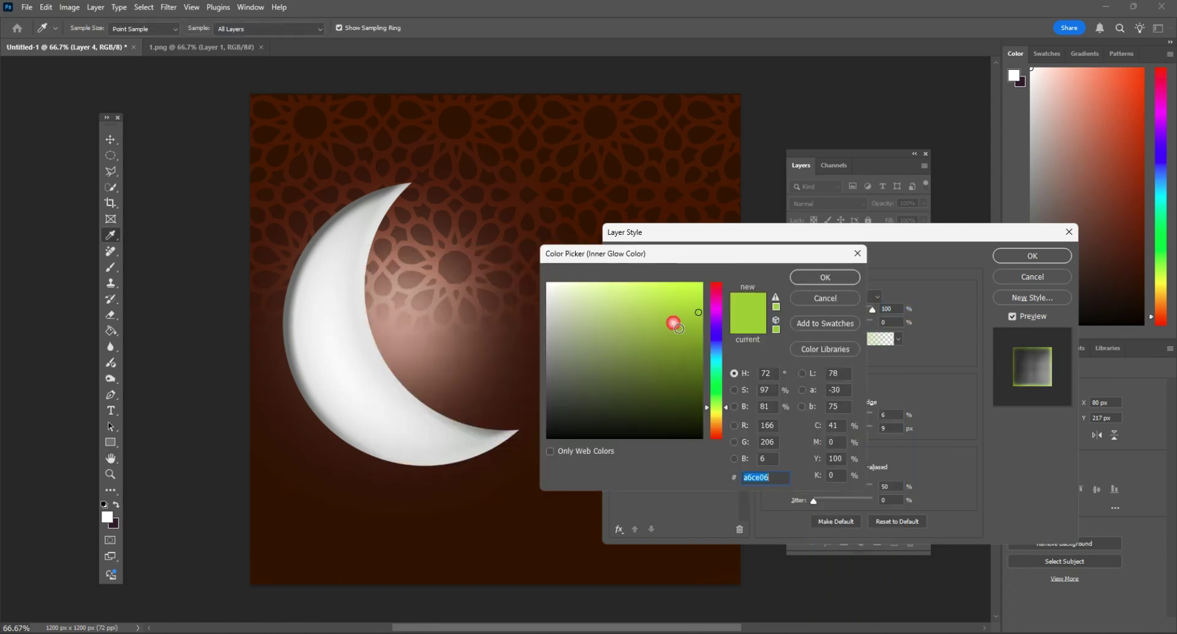
drag(673, 323, 544, 279)
click(824, 278)
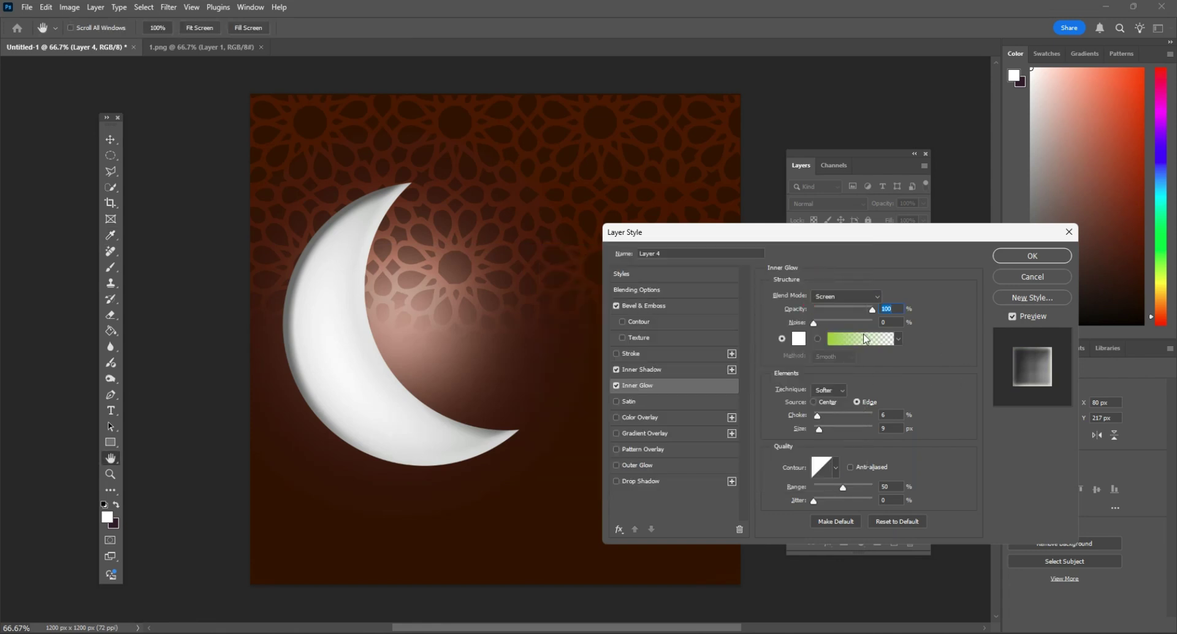
click(923, 362)
text(38)
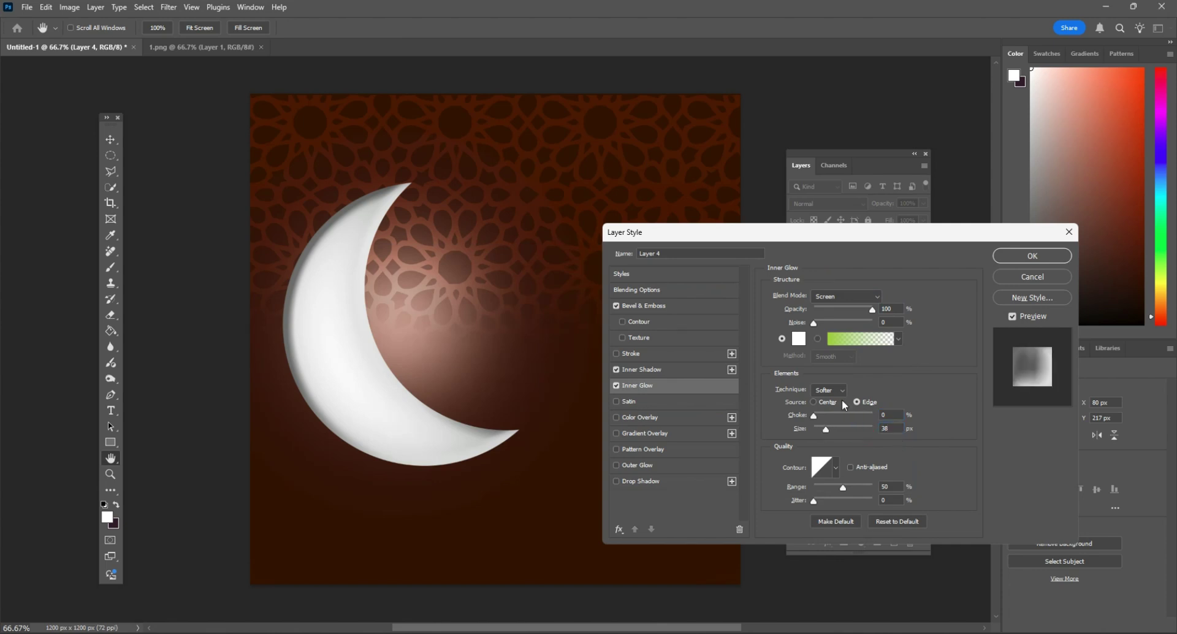
Step: Add an Outer Glow to the crescent with Overlay blending, 100% opacity and white (ffffff) as its color
click(649, 465)
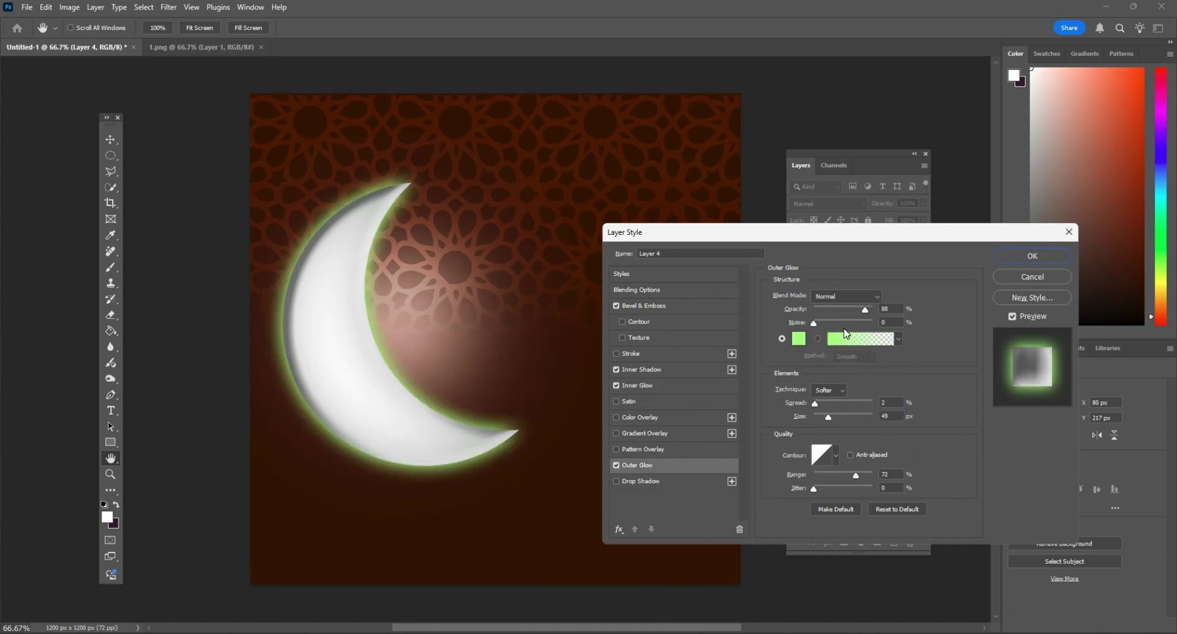
click(856, 296)
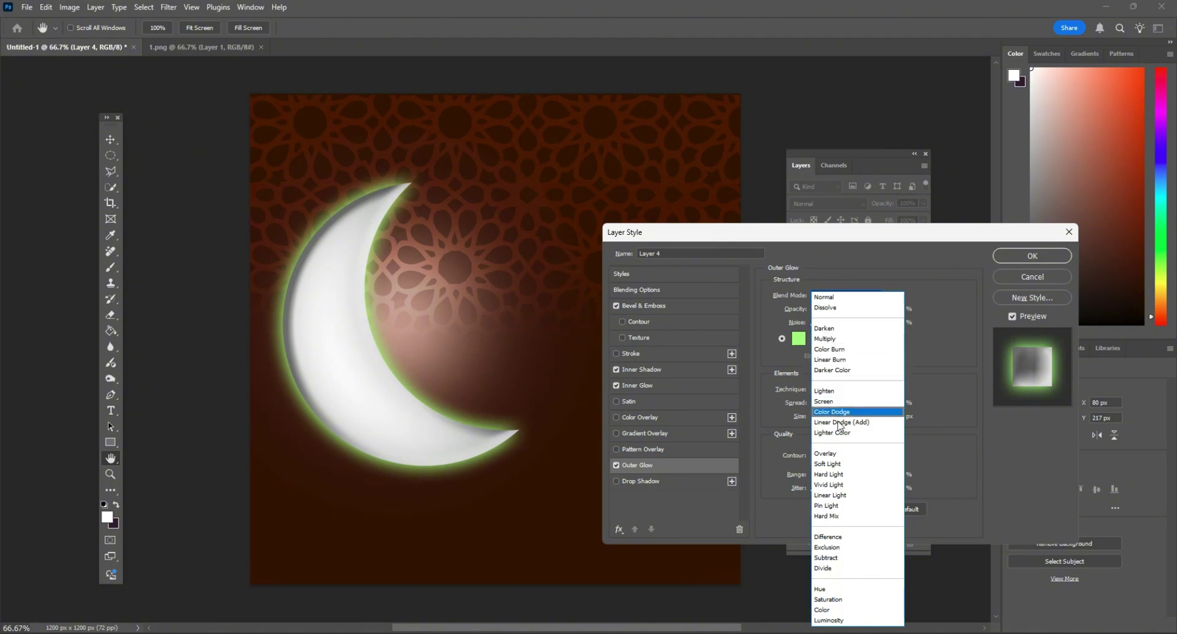
click(833, 453)
drag(869, 313, 872, 311)
click(799, 338)
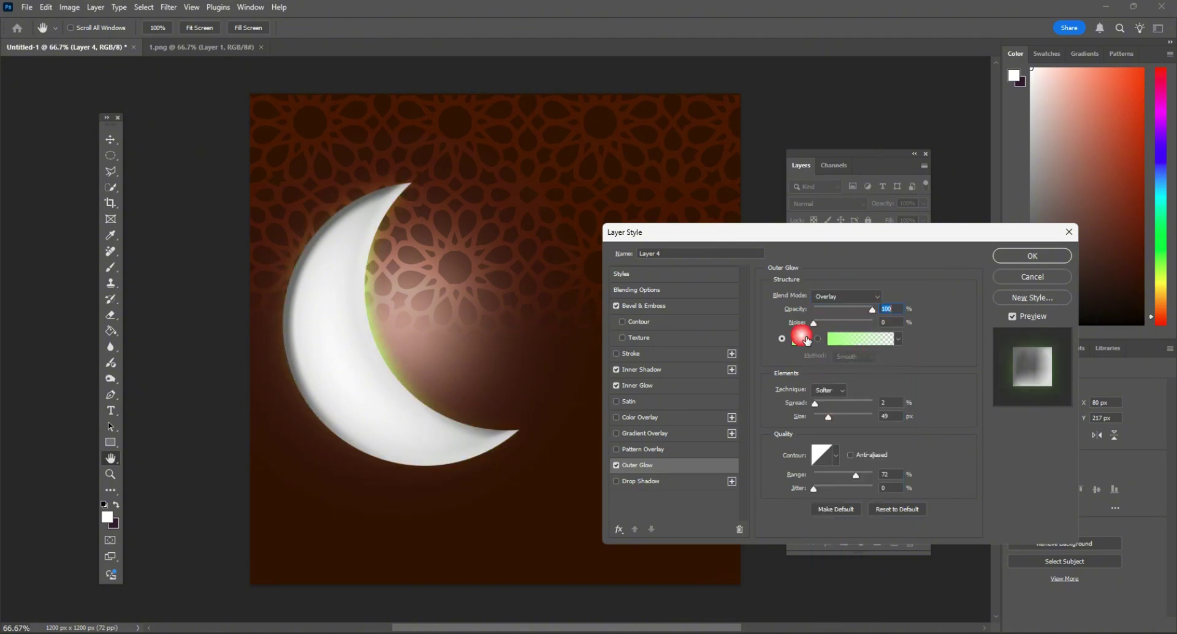
text(ffffff)
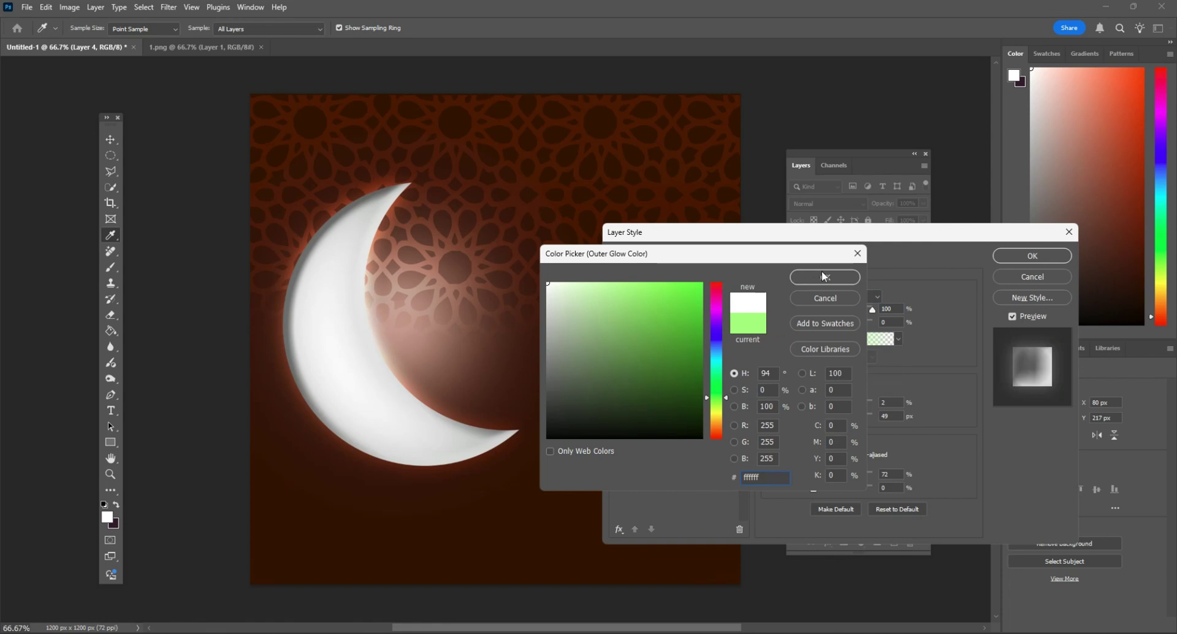
click(825, 276)
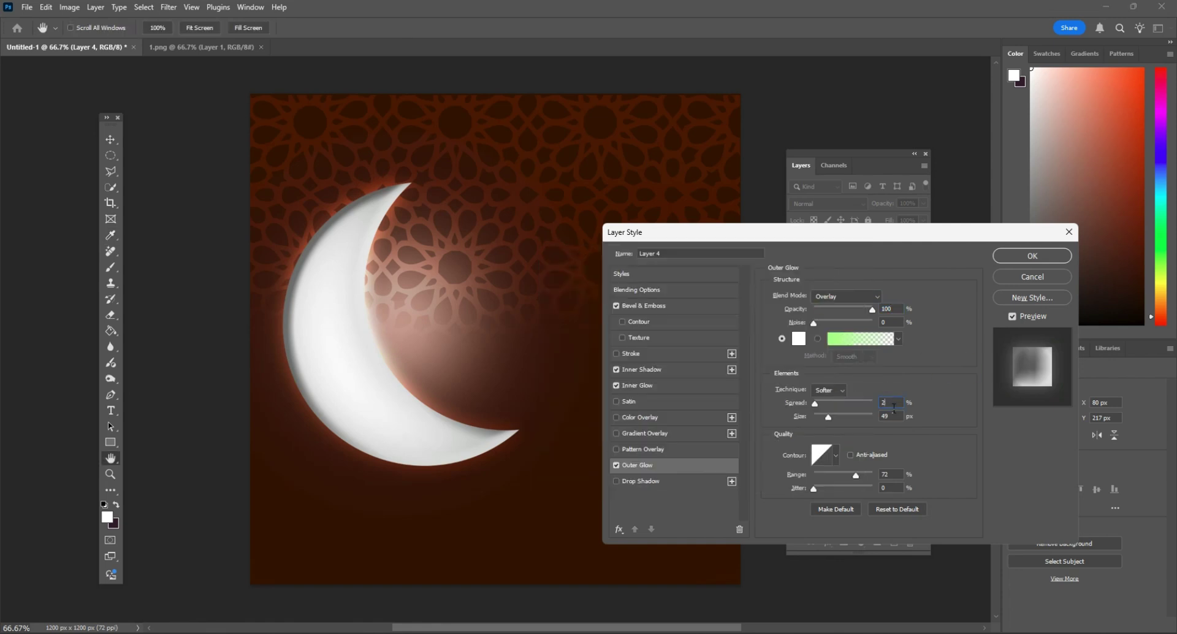
Step: Set the Outer Glow's spread to 0%, size to 84 px and range to 50%, and apply the layer styles
text(0)
click(886, 417)
text(84)
key(Delete)
key(Delete)
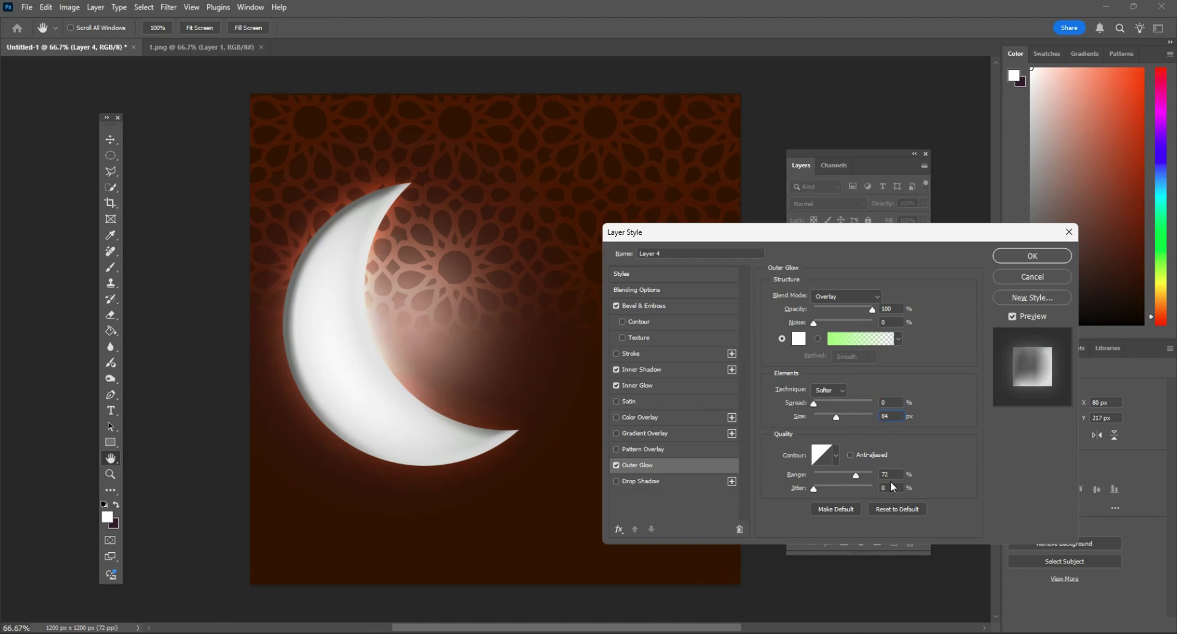
text(50)
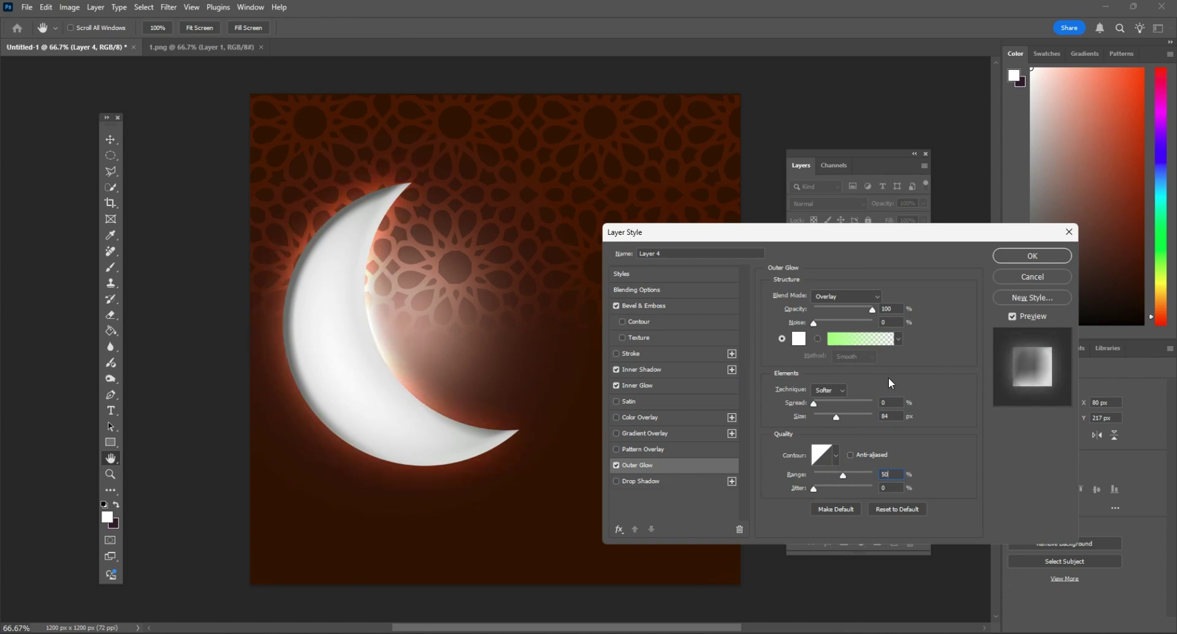
click(1030, 258)
key(v)
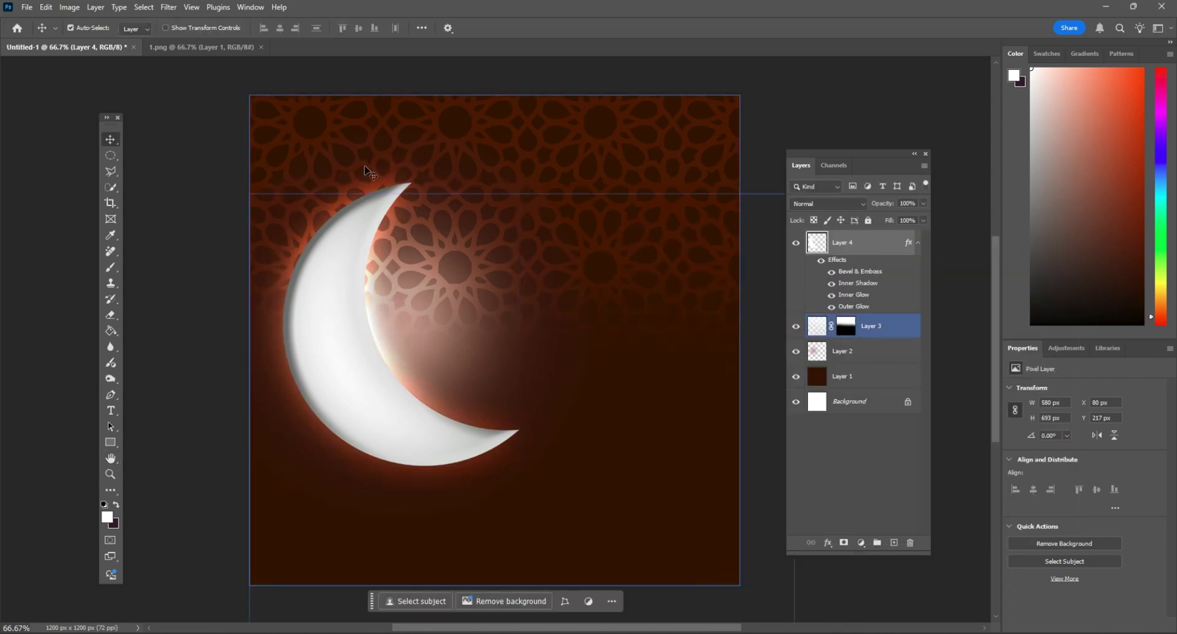
Step: Open the sheep image 4.png
click(32, 8)
click(37, 32)
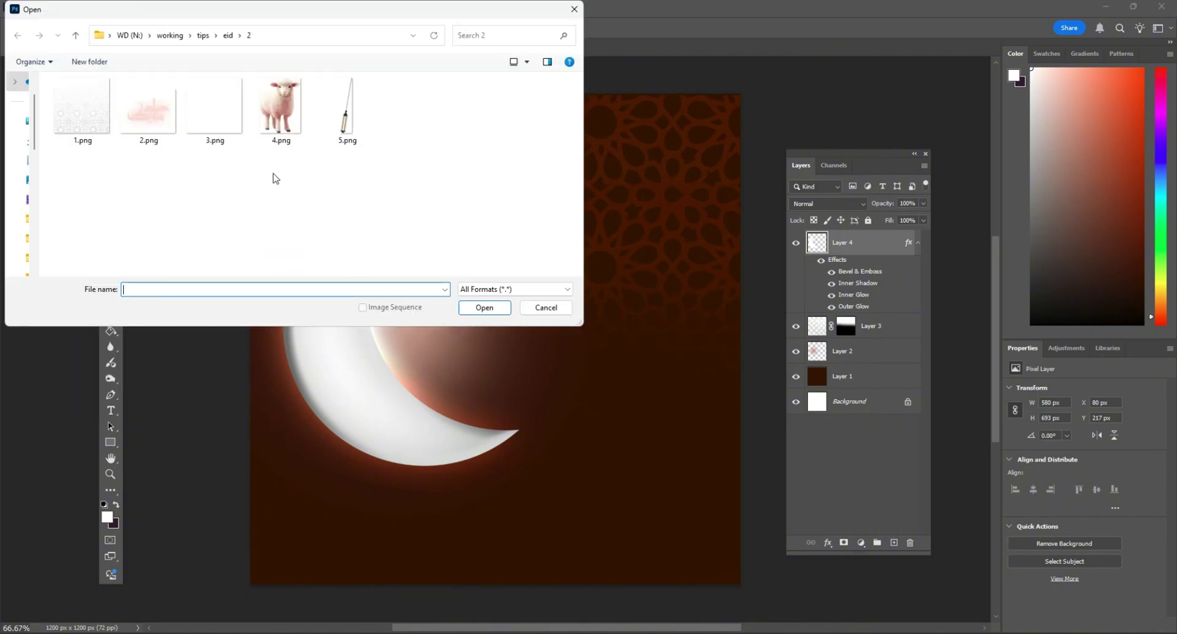
double_click(283, 139)
Step: Copy the sheep into the Untitled-1 design and position it over the crescent at about X 213, Y 112 px
drag(560, 273, 176, 53)
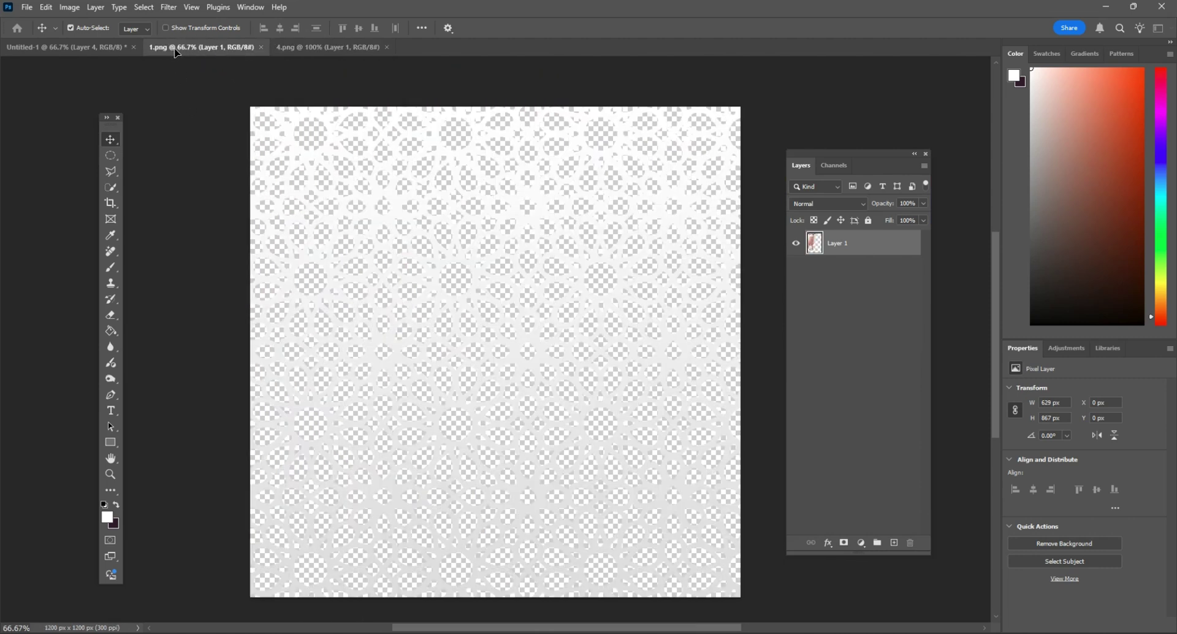
drag(81, 51, 81, 51)
drag(367, 308, 406, 285)
drag(444, 250, 517, 318)
key(ctrl)
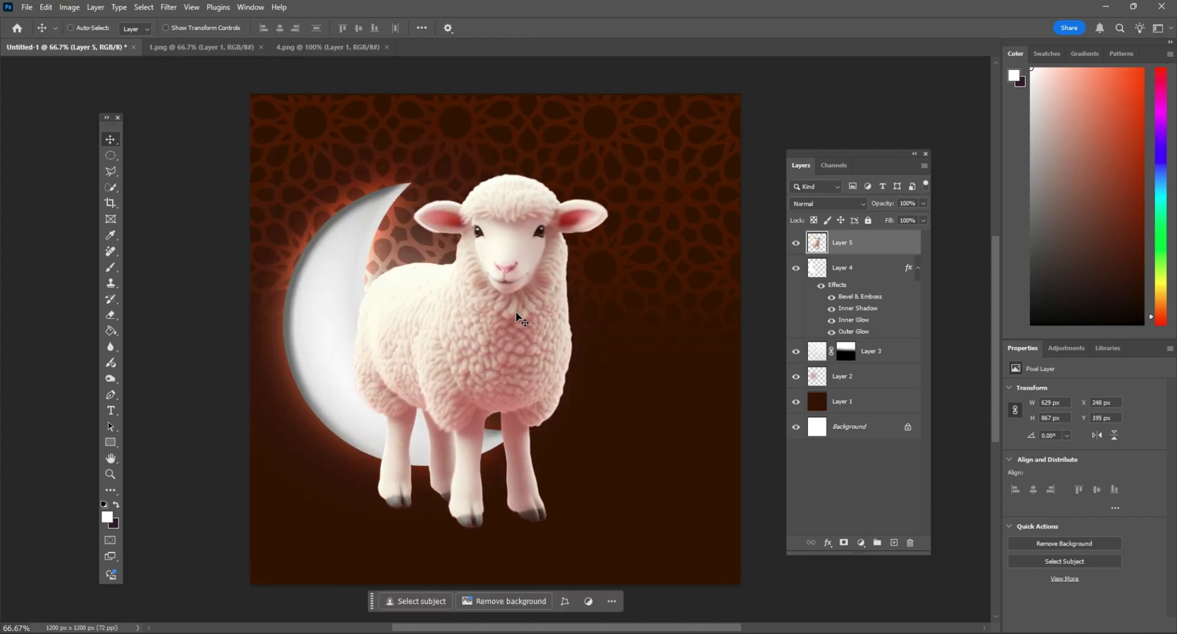
drag(434, 291, 425, 262)
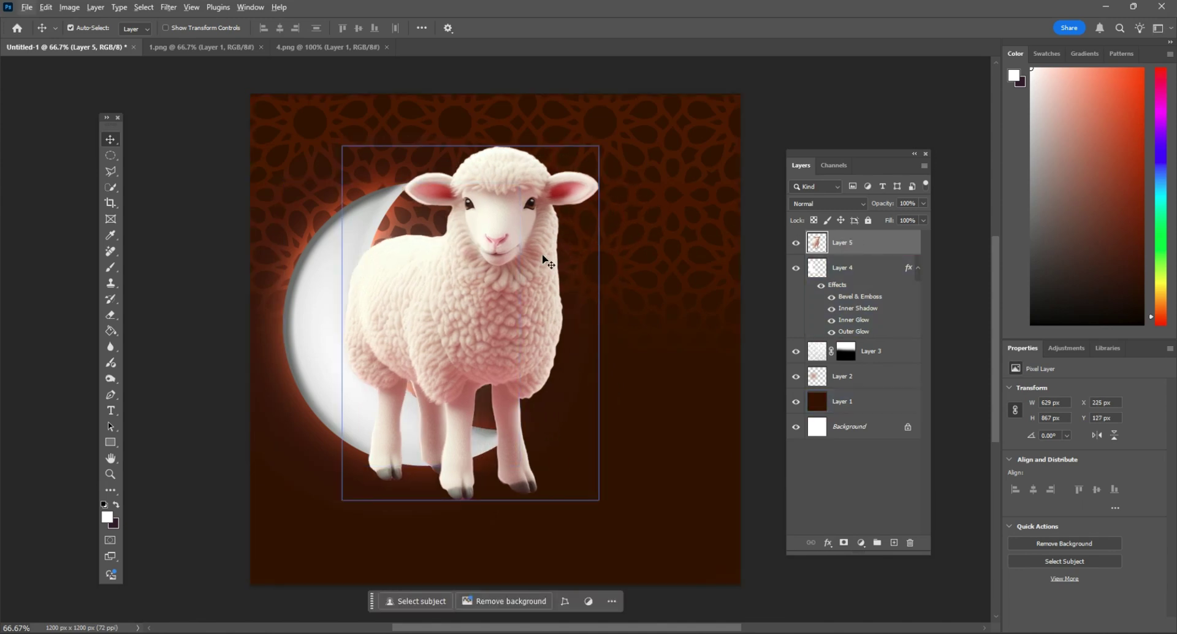
drag(542, 256, 526, 245)
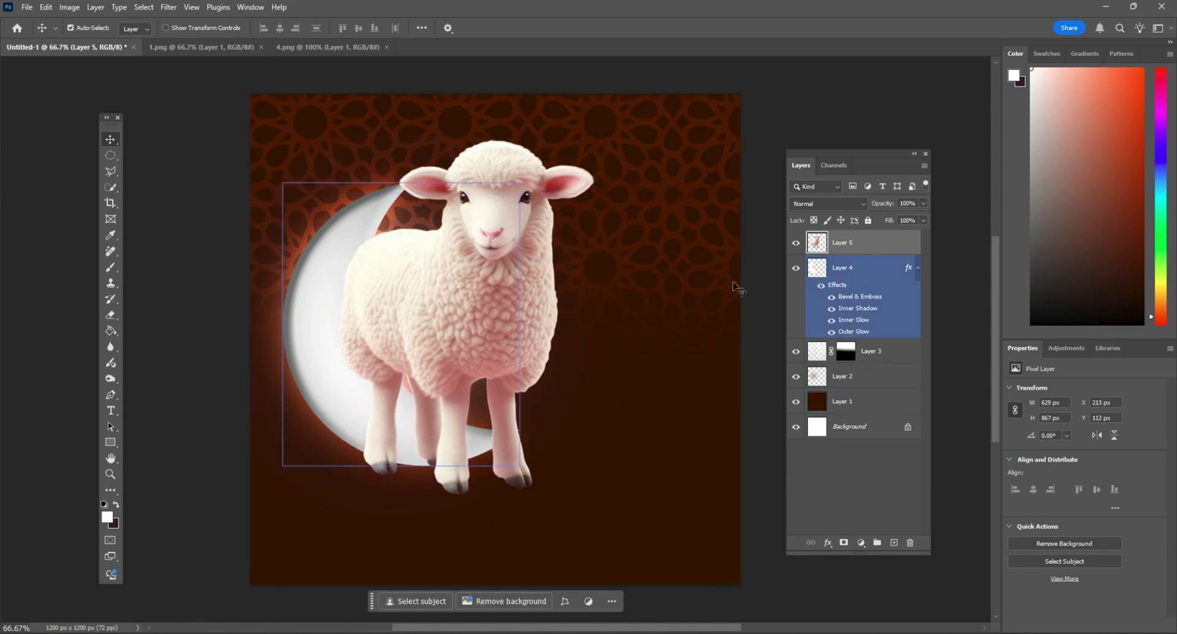
Step: Scale the sheep down to about 488 px wide and place it inside the crescent at about X 197, Y 258 px
click(46, 8)
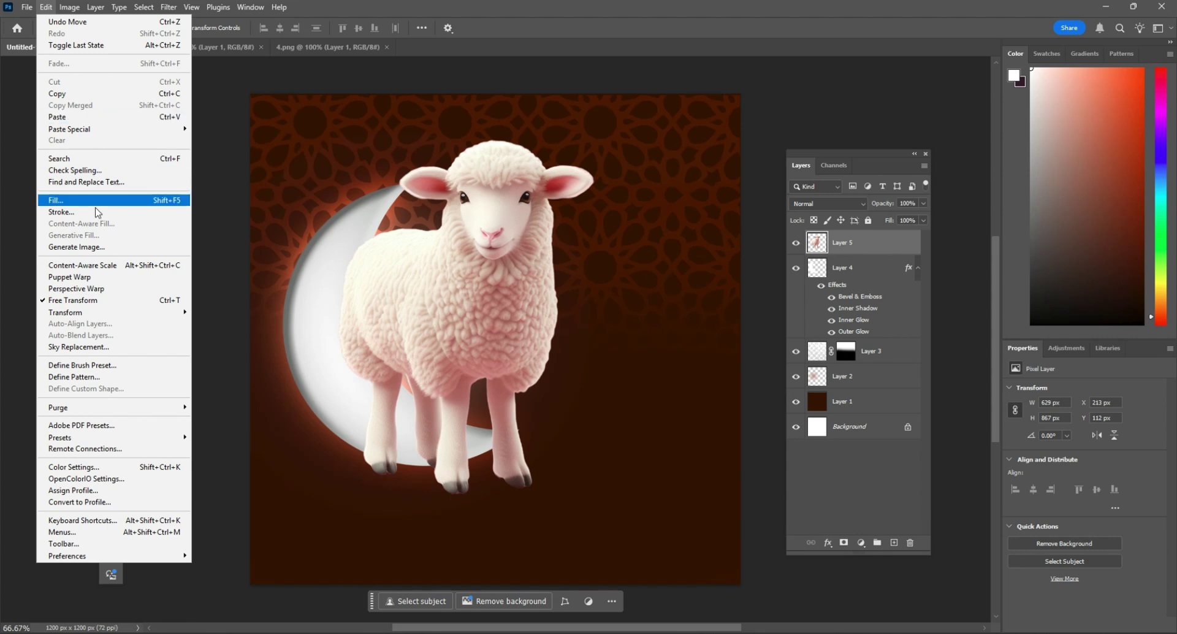
click(104, 300)
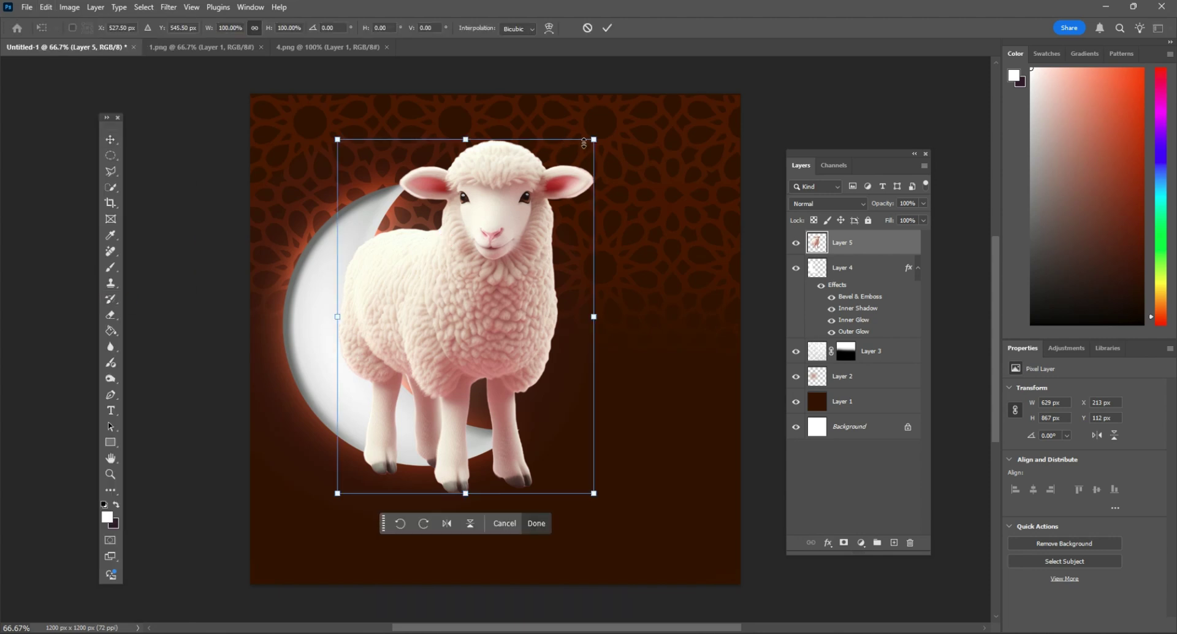
drag(598, 143, 540, 222)
drag(441, 285, 434, 264)
key(Return)
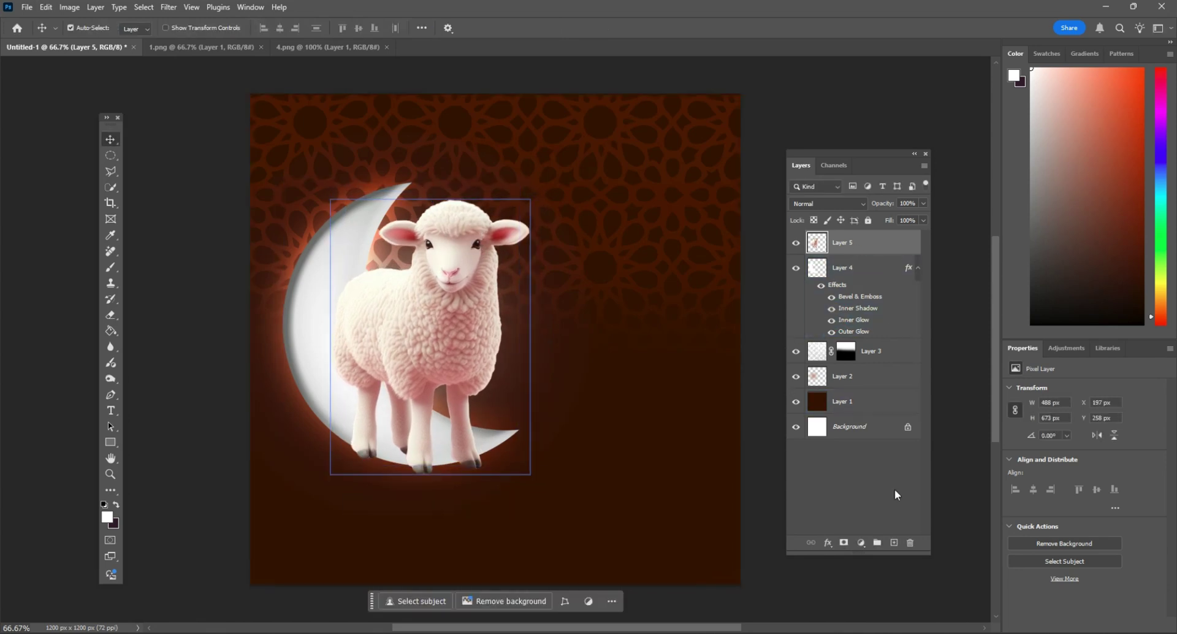
Step: Add a layer mask to the sheep layer and set up a black brush of 161 px
click(844, 542)
key(b)
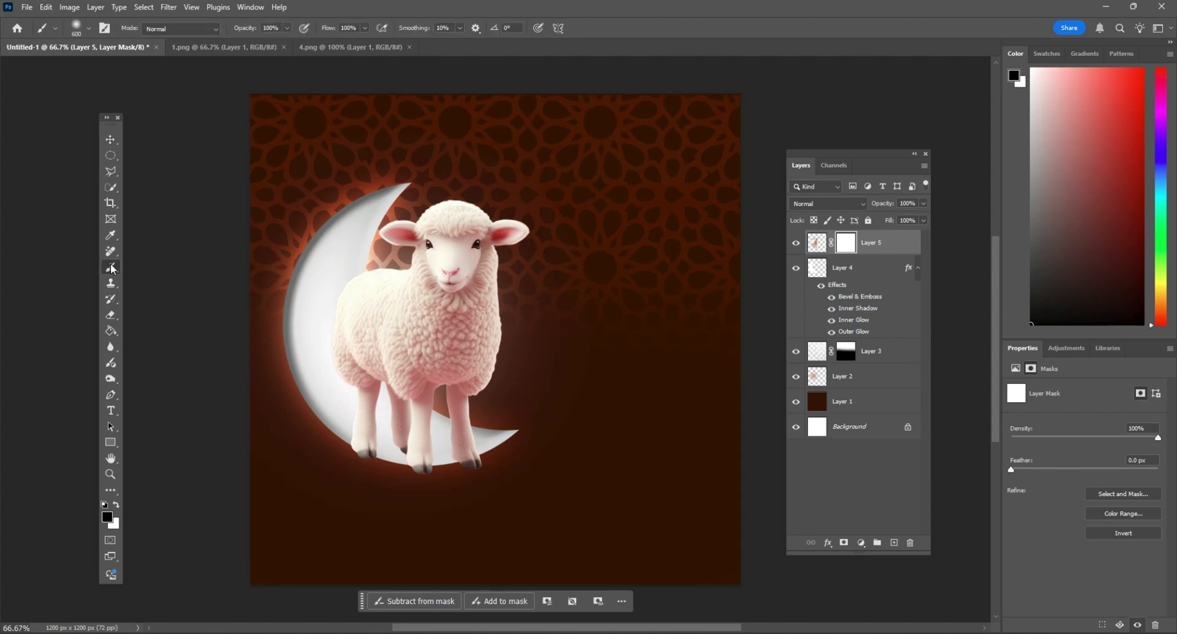
click(92, 28)
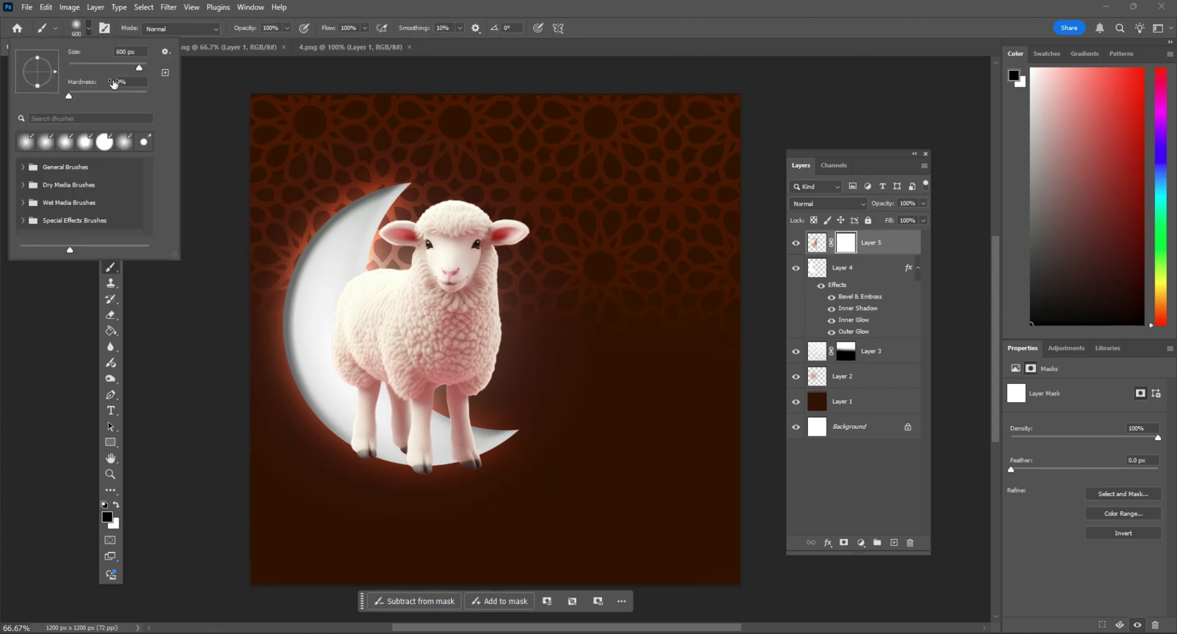
click(447, 6)
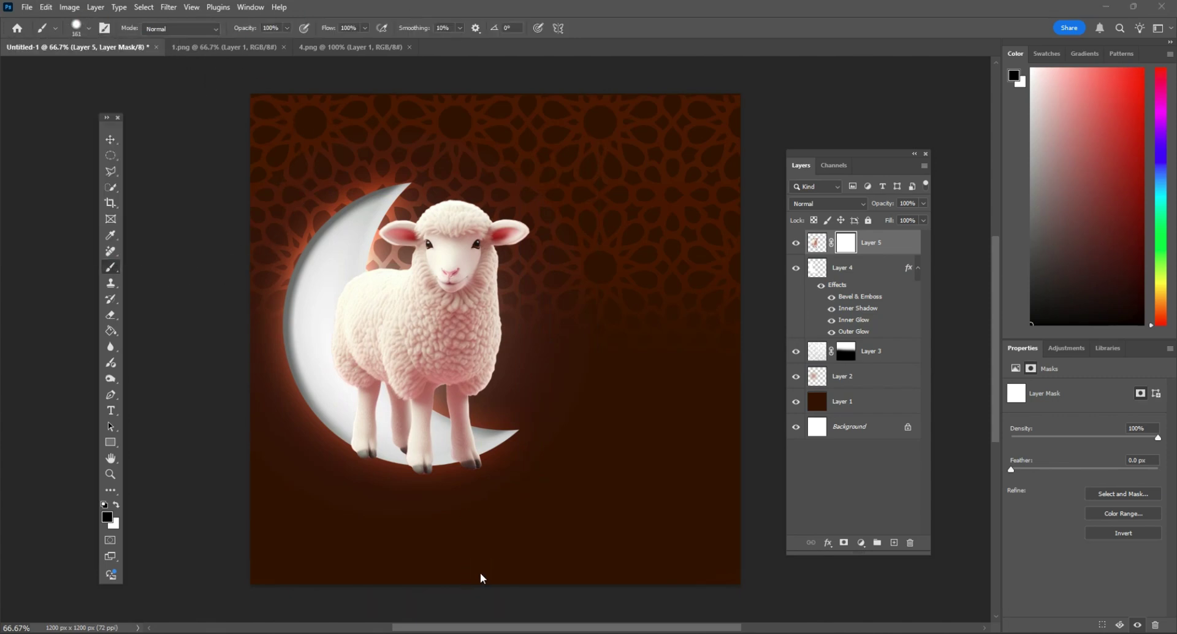
Step: Paint black on the sheep's mask over the hooves so the feet end along the crescent's lower edge
click(477, 500)
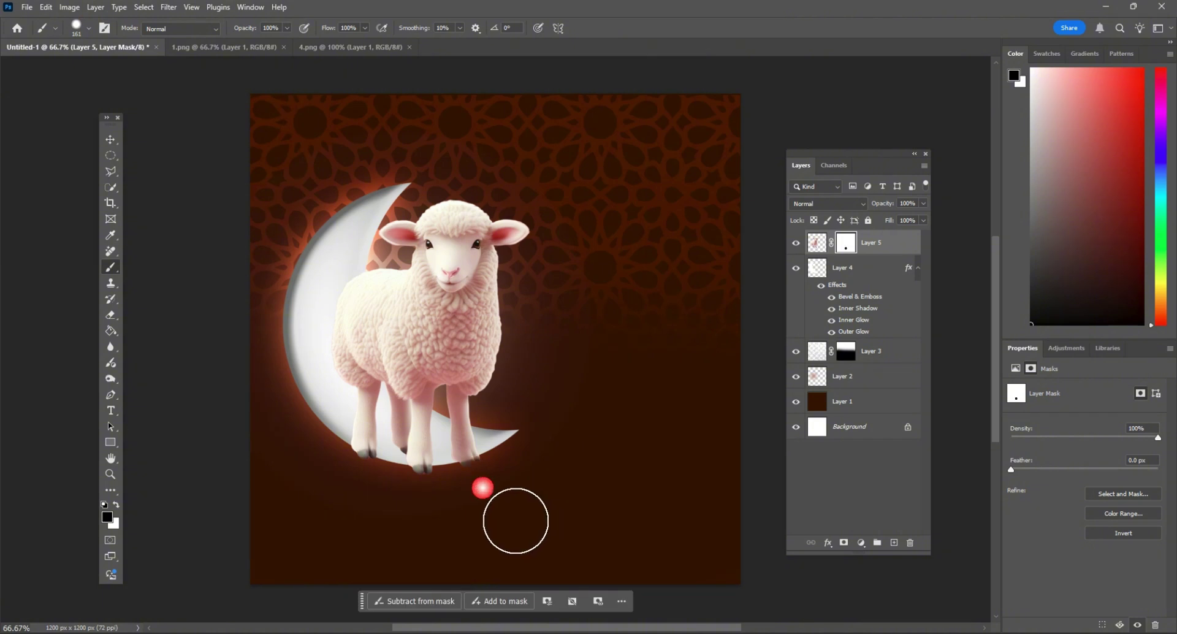
click(428, 499)
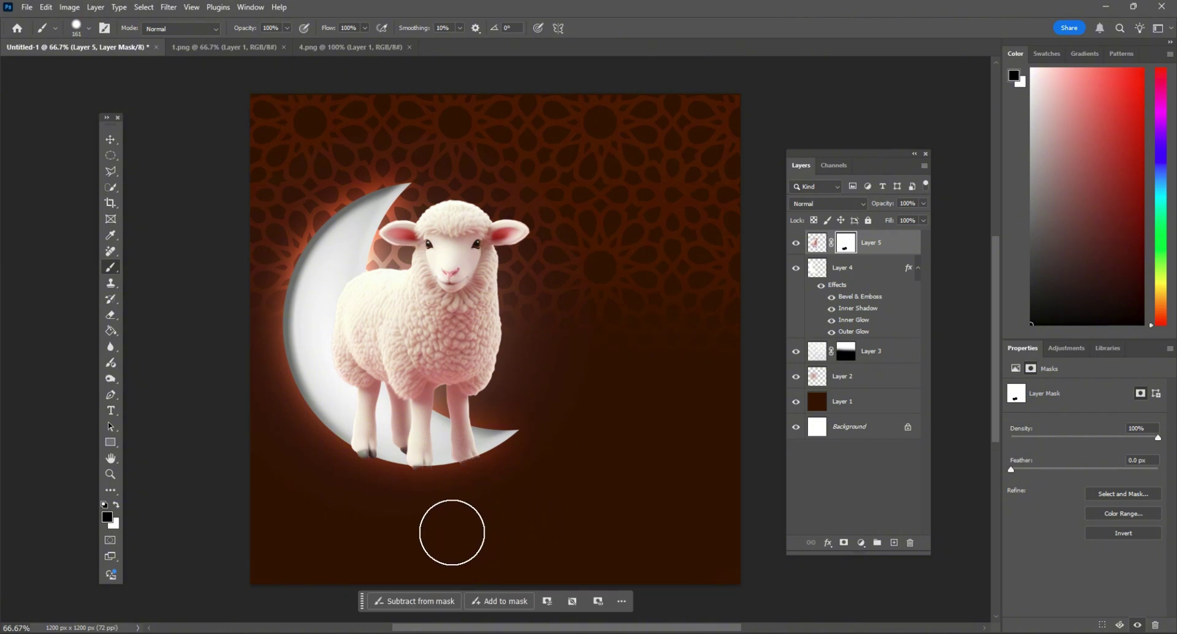
click(406, 499)
drag(406, 499, 331, 472)
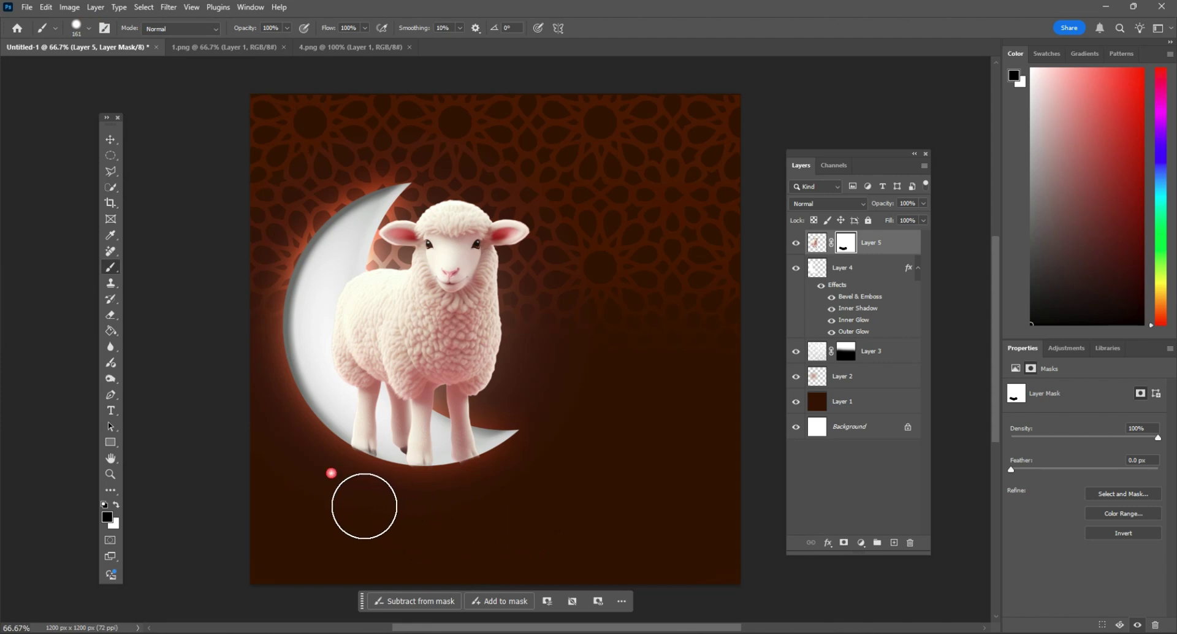
click(444, 540)
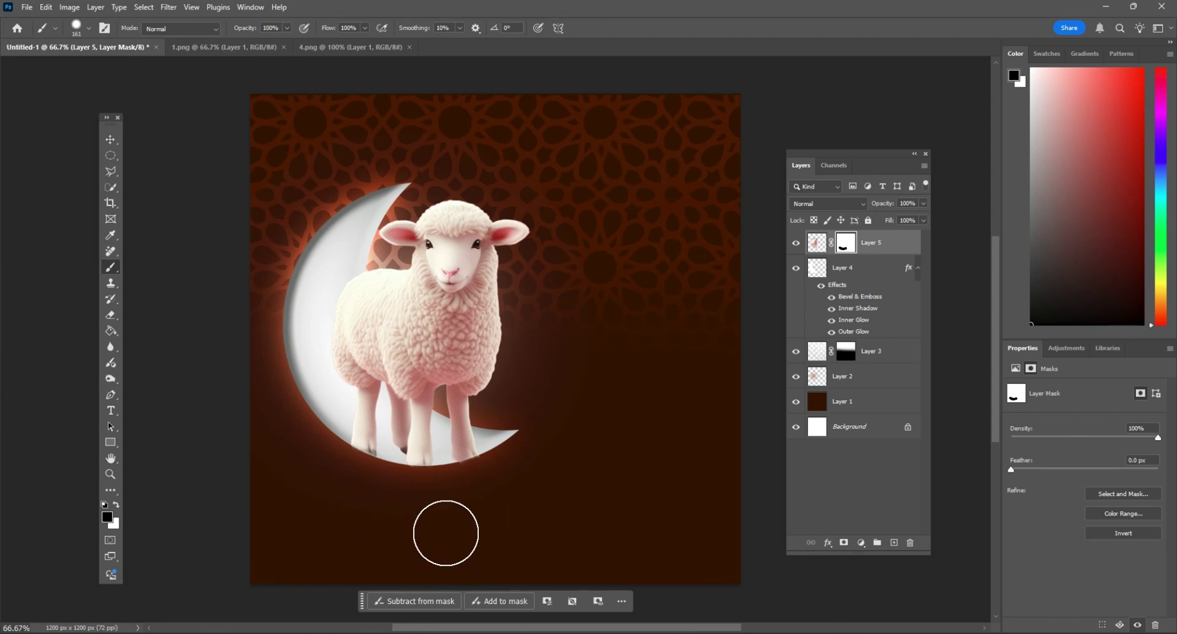
click(450, 533)
click(513, 518)
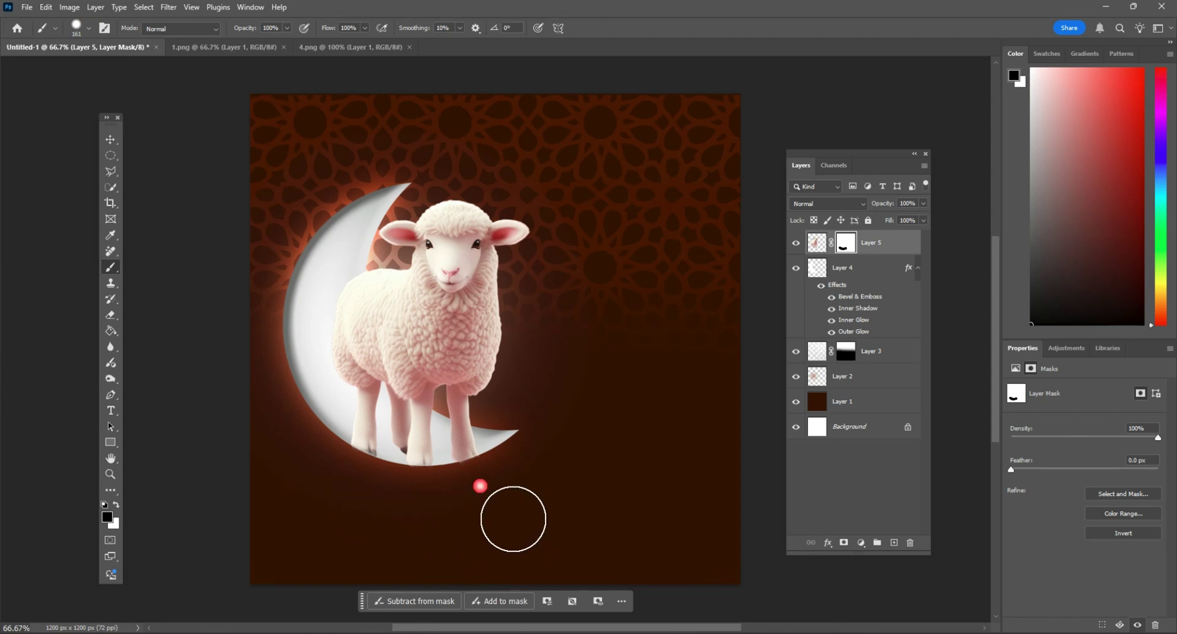
Step: Open the calligraphy image 2.png and copy it into the Untitled-1 design at about X 169, Y -40 px
click(110, 139)
click(452, 271)
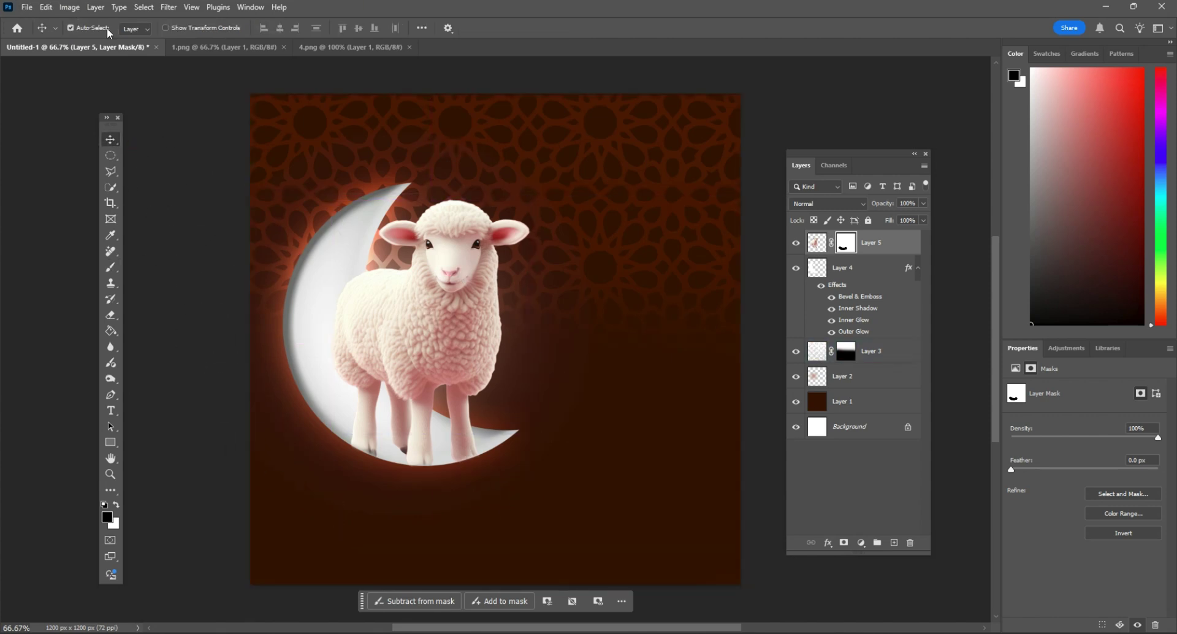
click(21, 9)
click(43, 35)
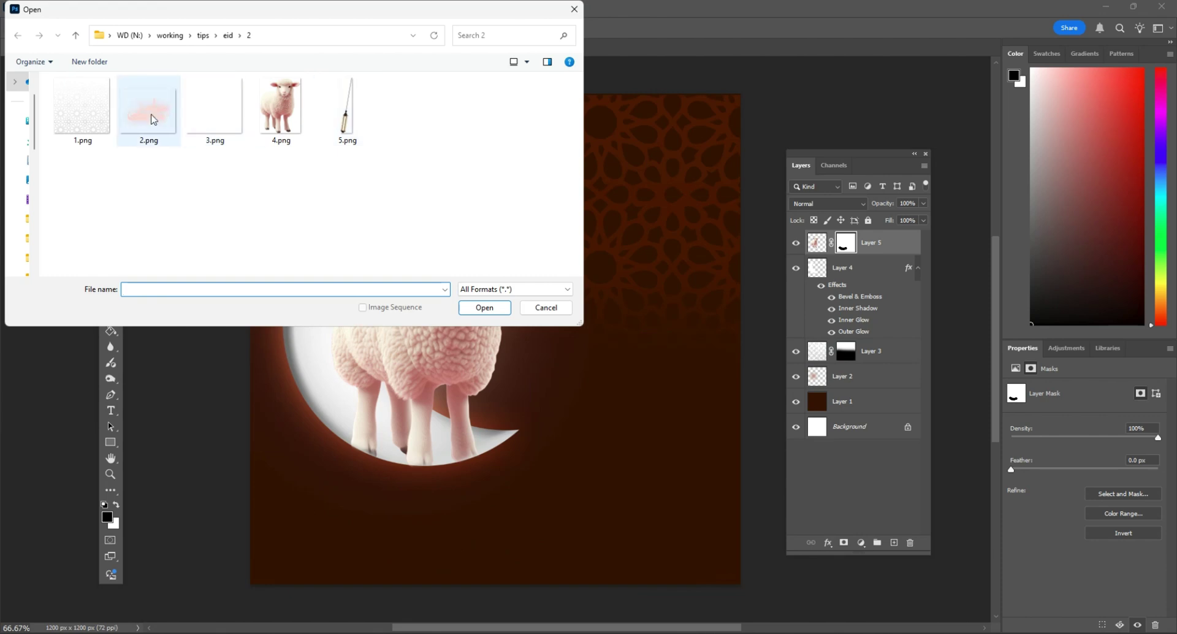
double_click(148, 109)
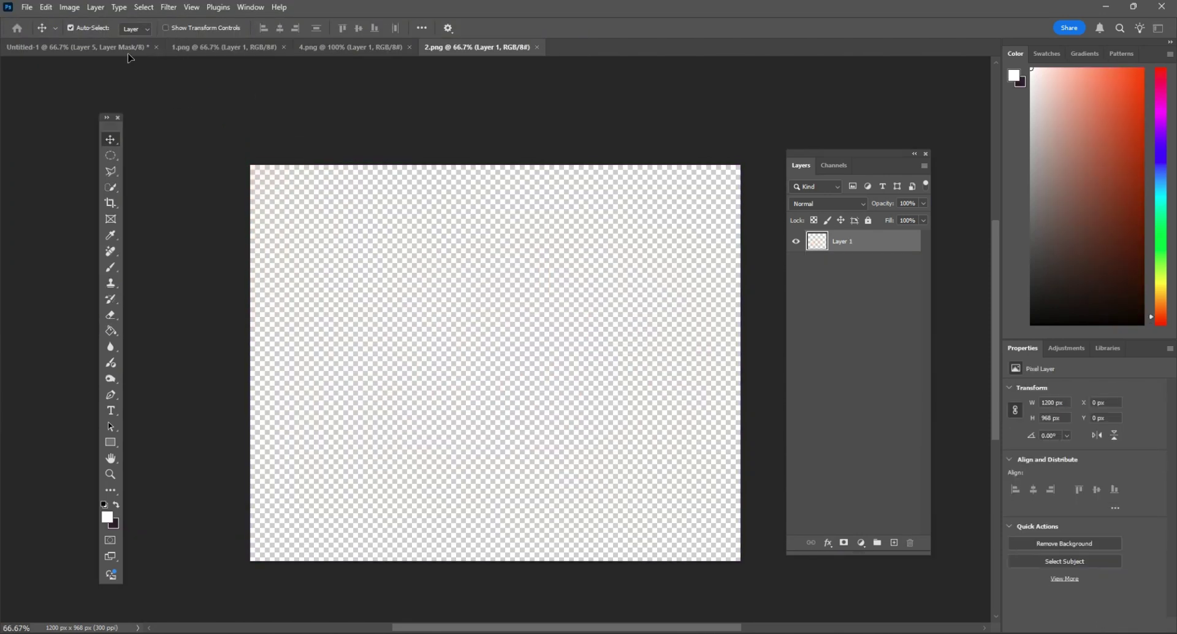
drag(123, 52, 568, 270)
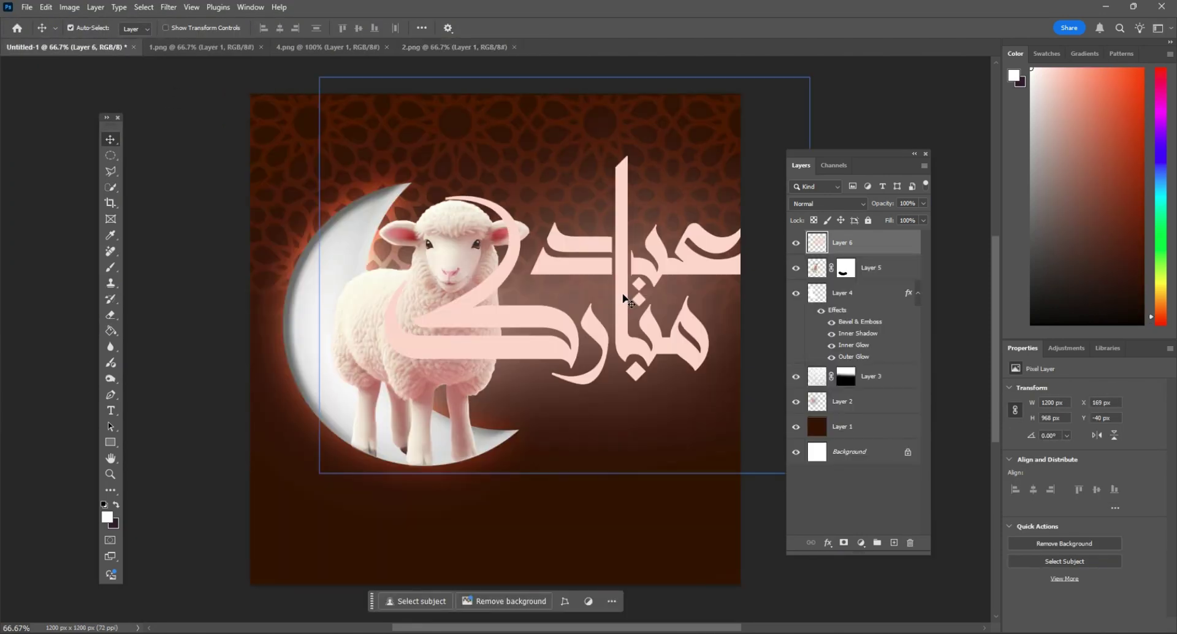
Step: Convert the calligraphy layer to a Smart Object, scale it to about 626 px wide and place it beside the sheep at about X 600, Y 100 px
right_click(866, 247)
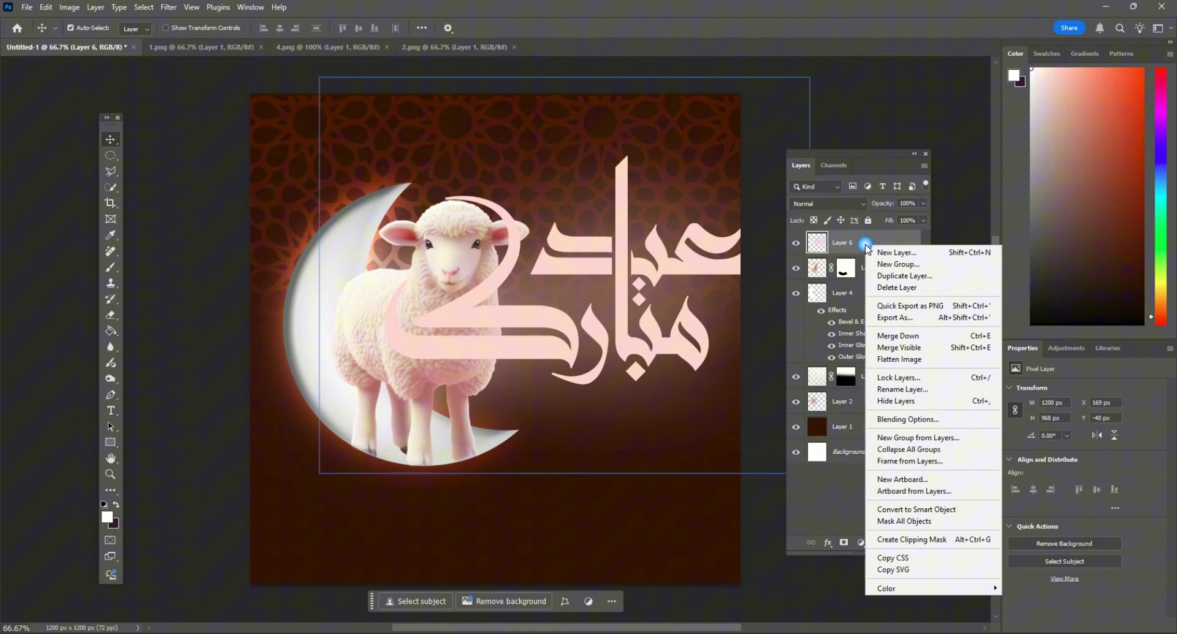
click(920, 512)
click(46, 7)
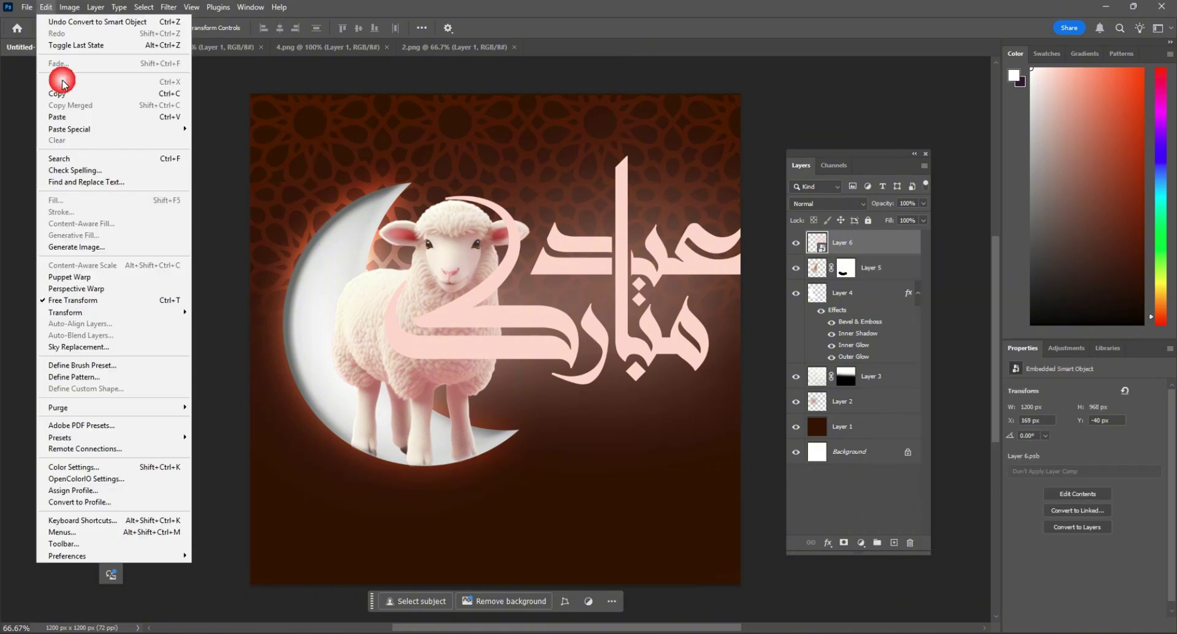
click(91, 300)
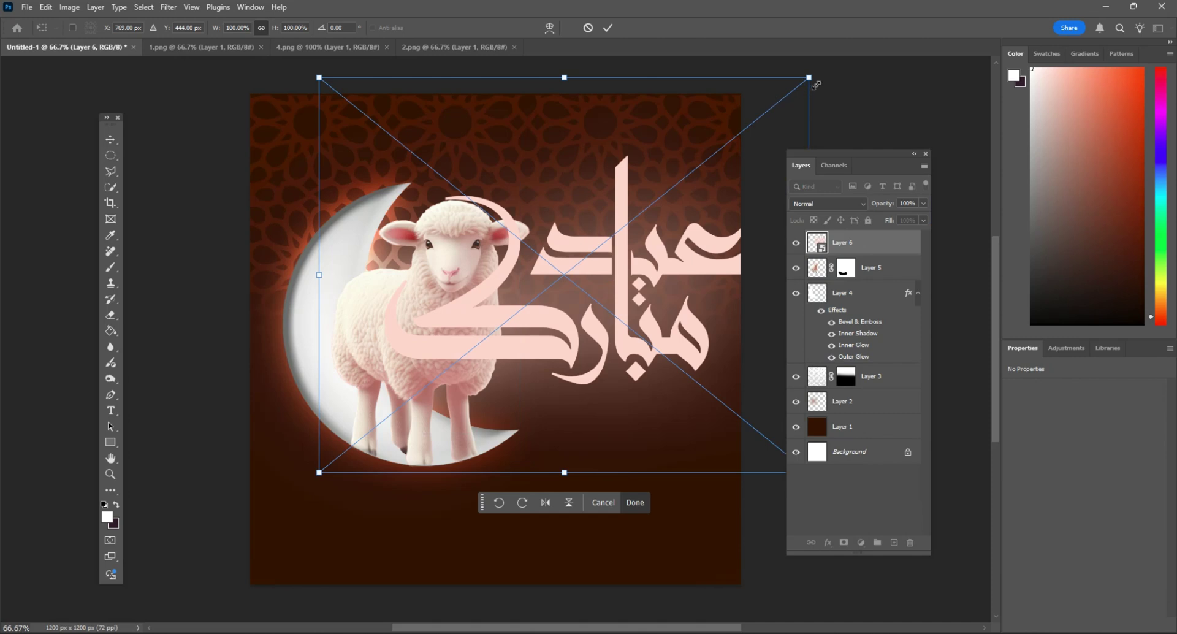
drag(816, 85, 692, 172)
drag(619, 227, 682, 183)
key(Return)
drag(673, 223, 667, 231)
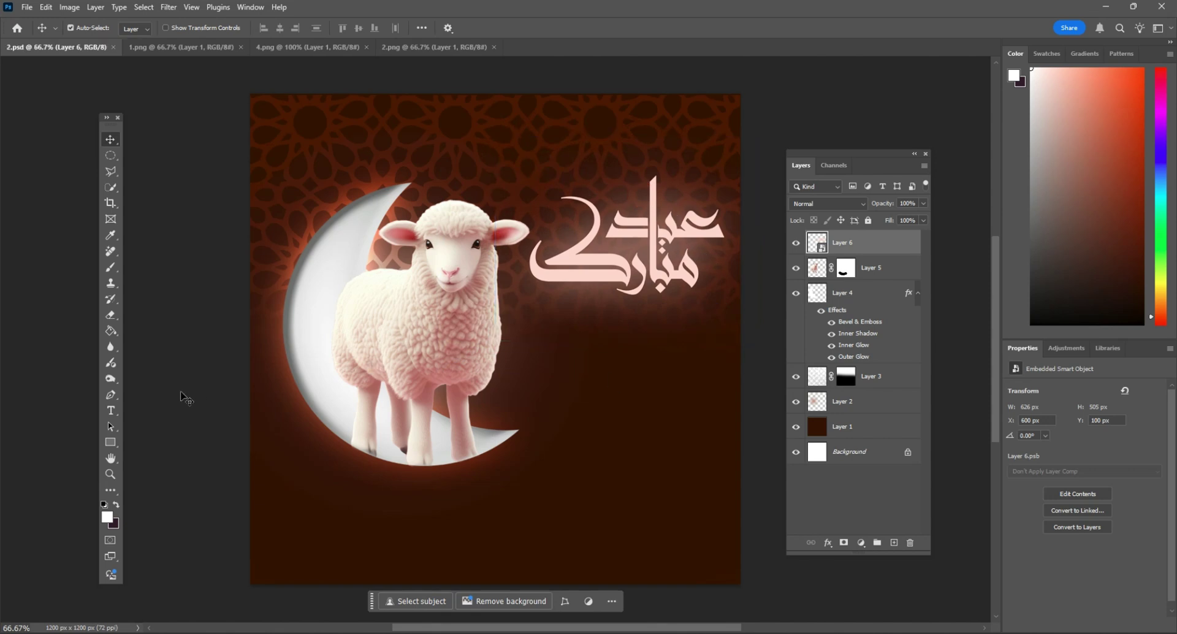
Step: Add the white Montserrat text EID MUBARAK below the calligraphy and set its font size to 36 pt
click(111, 410)
click(566, 372)
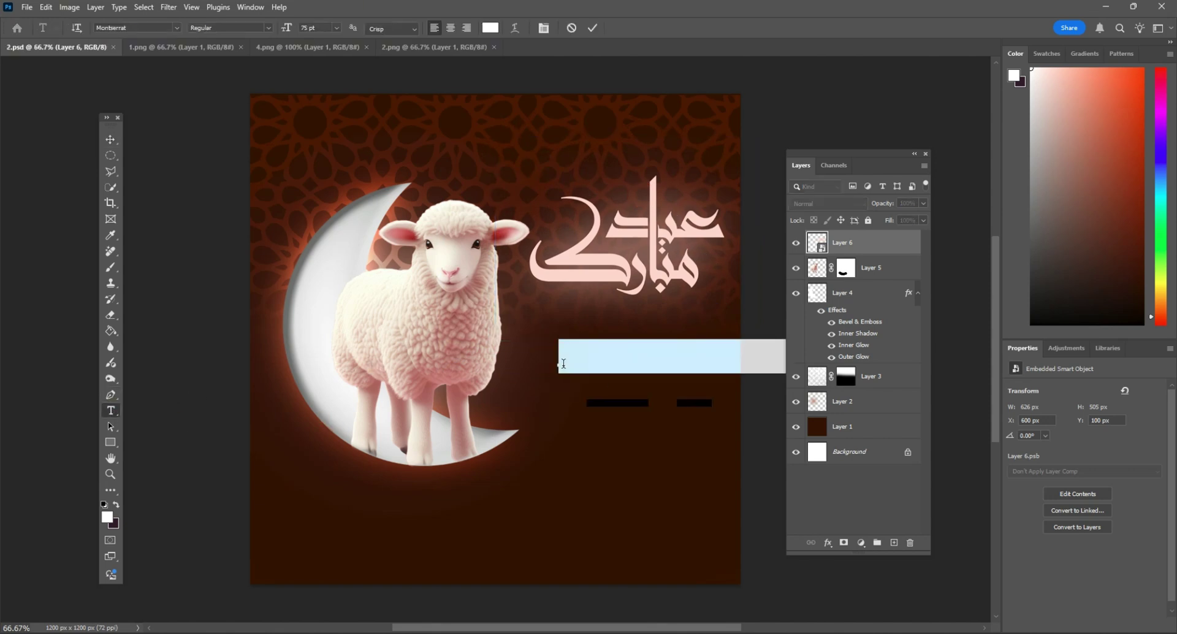
text(EID MUE)
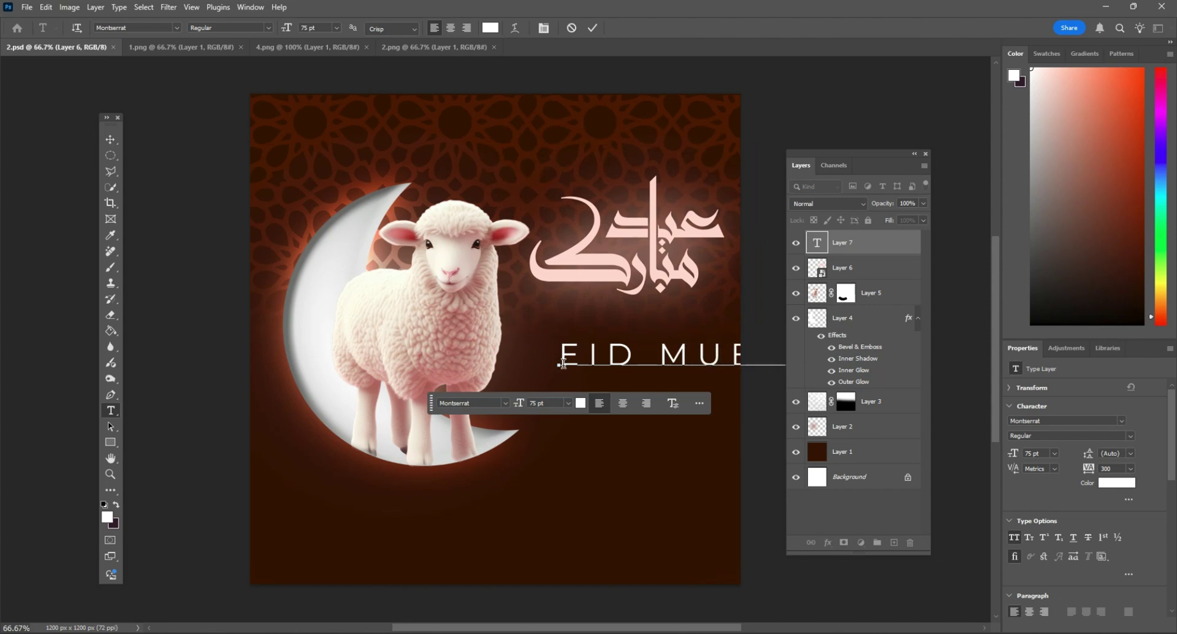
key(ctrl+a)
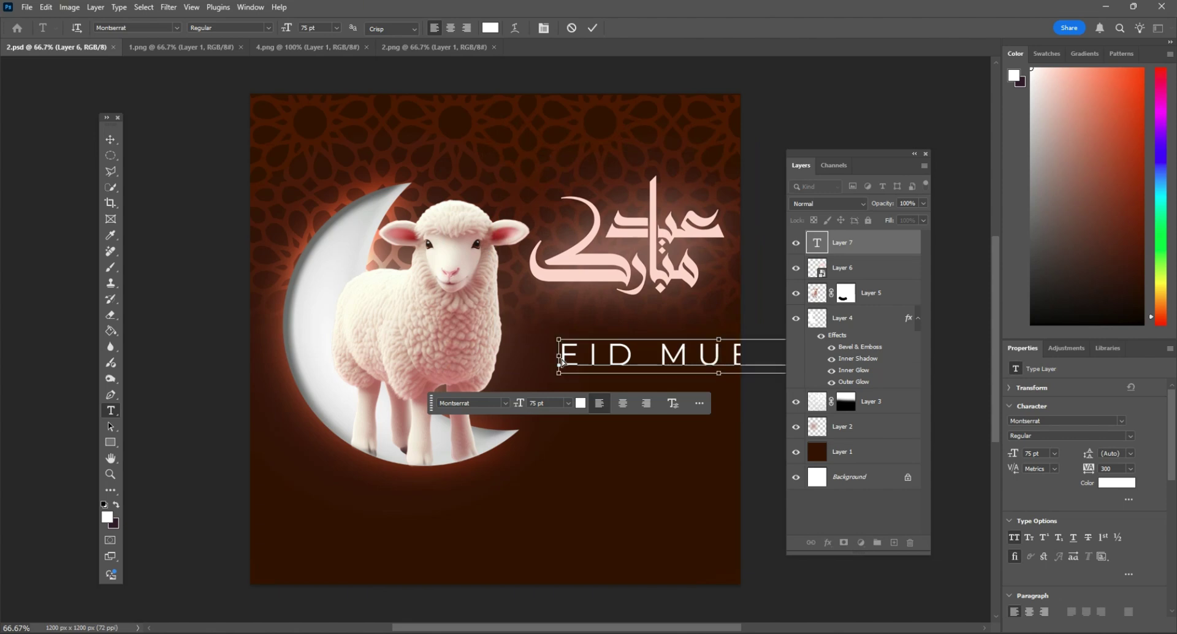
click(336, 28)
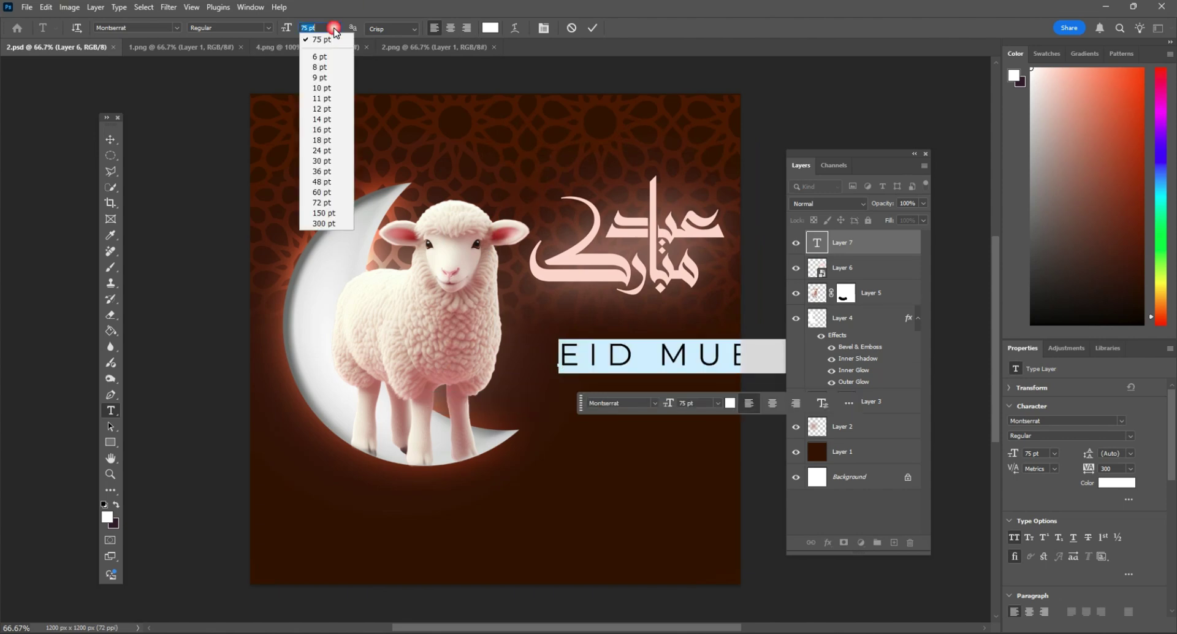
click(339, 179)
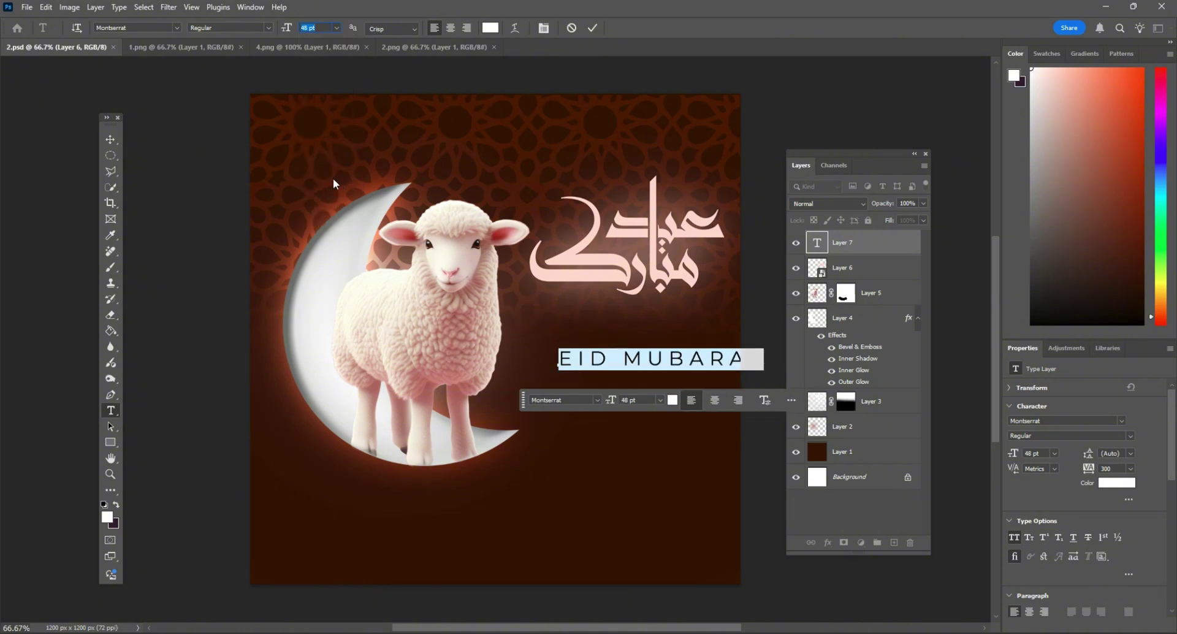
click(335, 28)
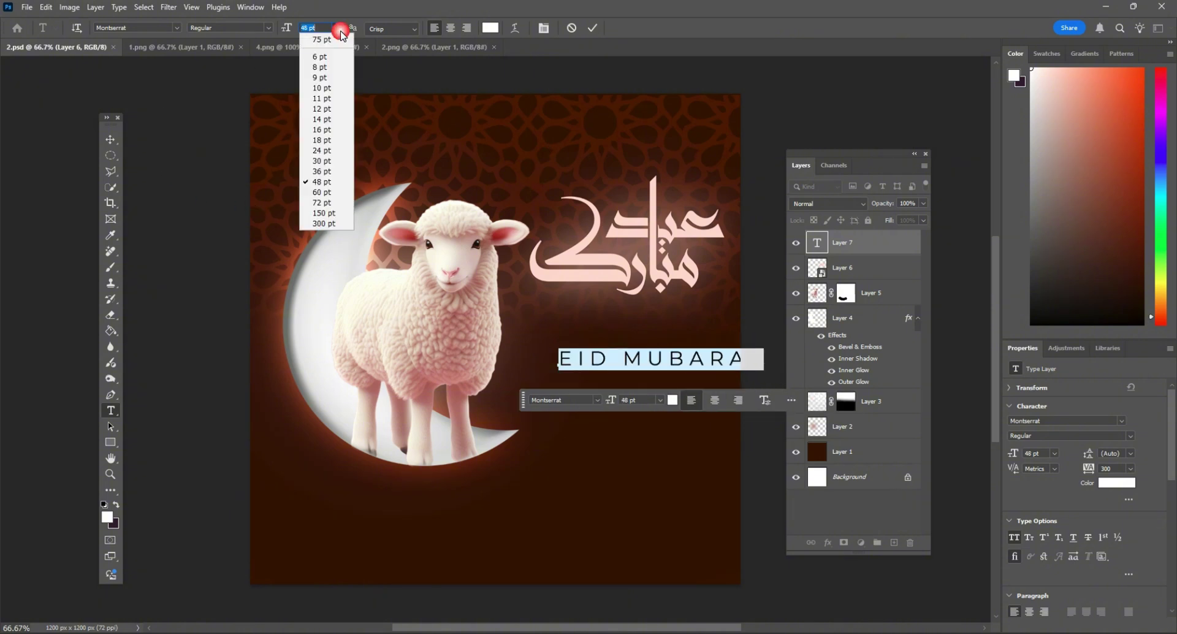
click(339, 175)
Step: Move the EID MUBARAK text directly beneath the calligraphy and set its font size to 40 pt
click(111, 140)
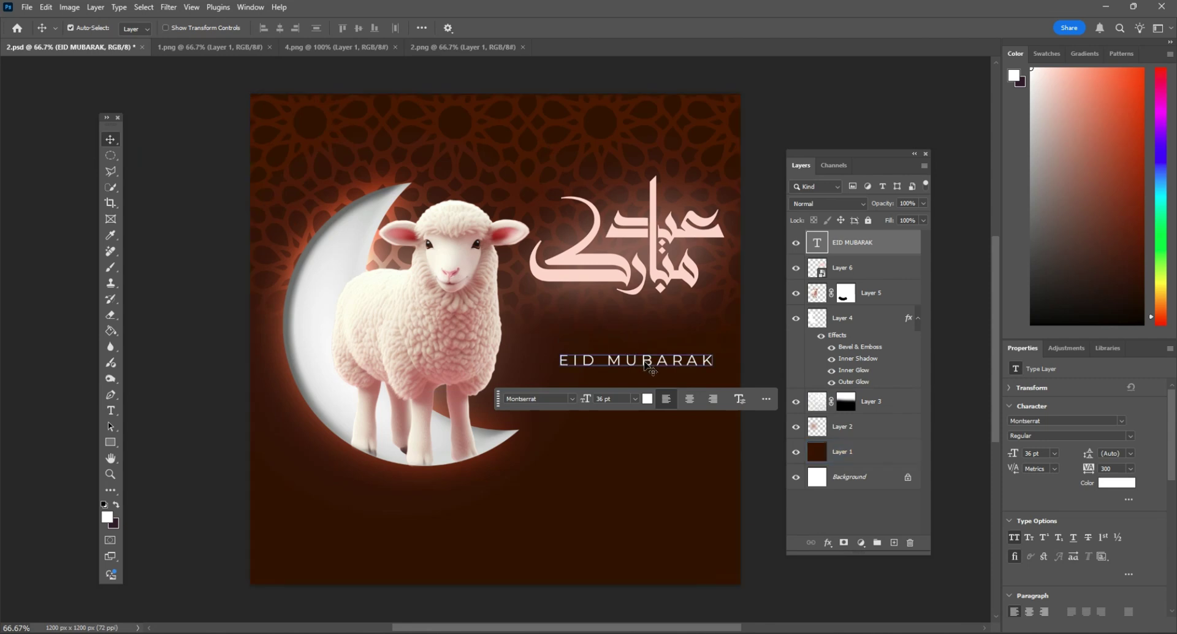
drag(646, 365, 635, 317)
double_click(635, 314)
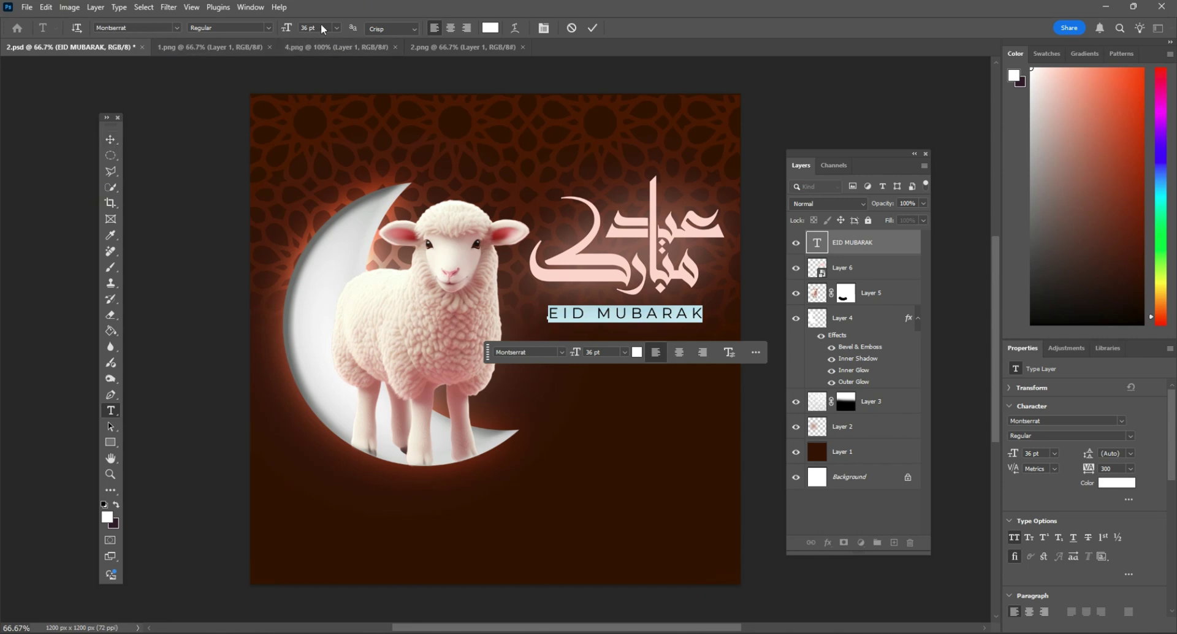
text(40)
key(Return)
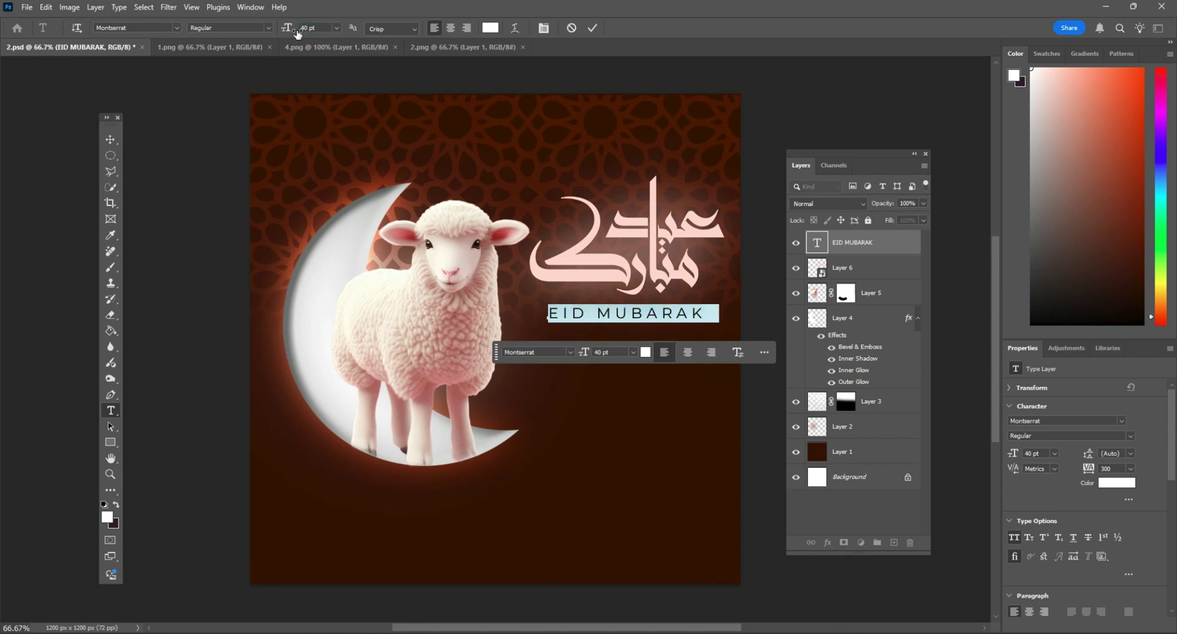
click(113, 136)
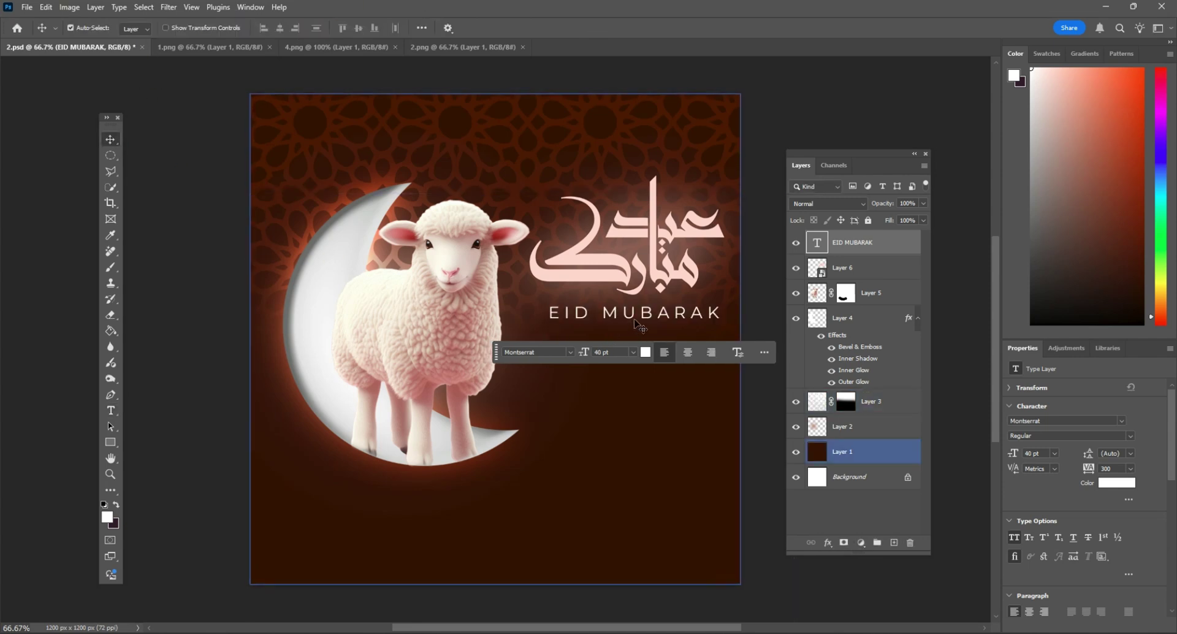
drag(638, 315, 635, 313)
Step: Hide the contextual task bar
click(621, 453)
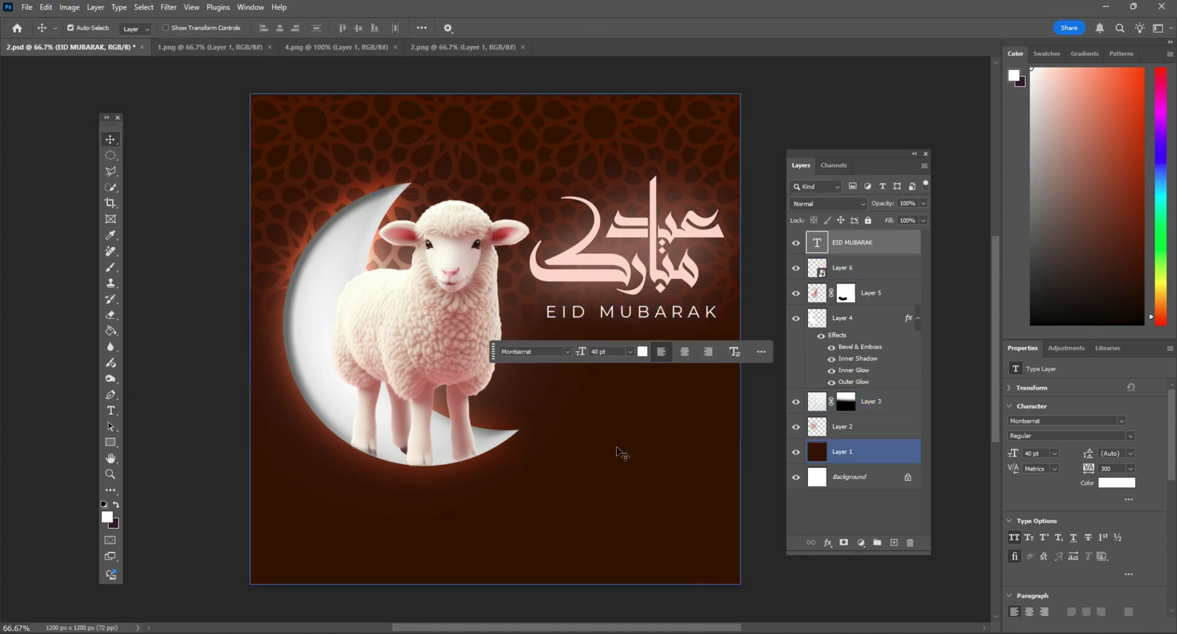
key(ctrl+z)
click(768, 354)
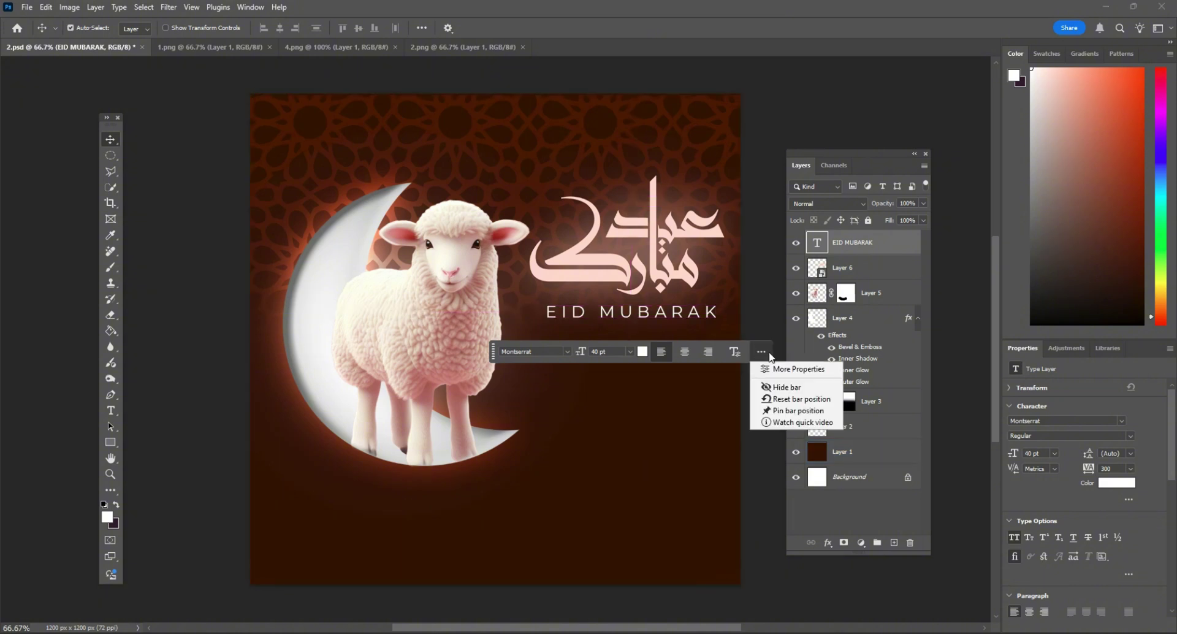
click(778, 386)
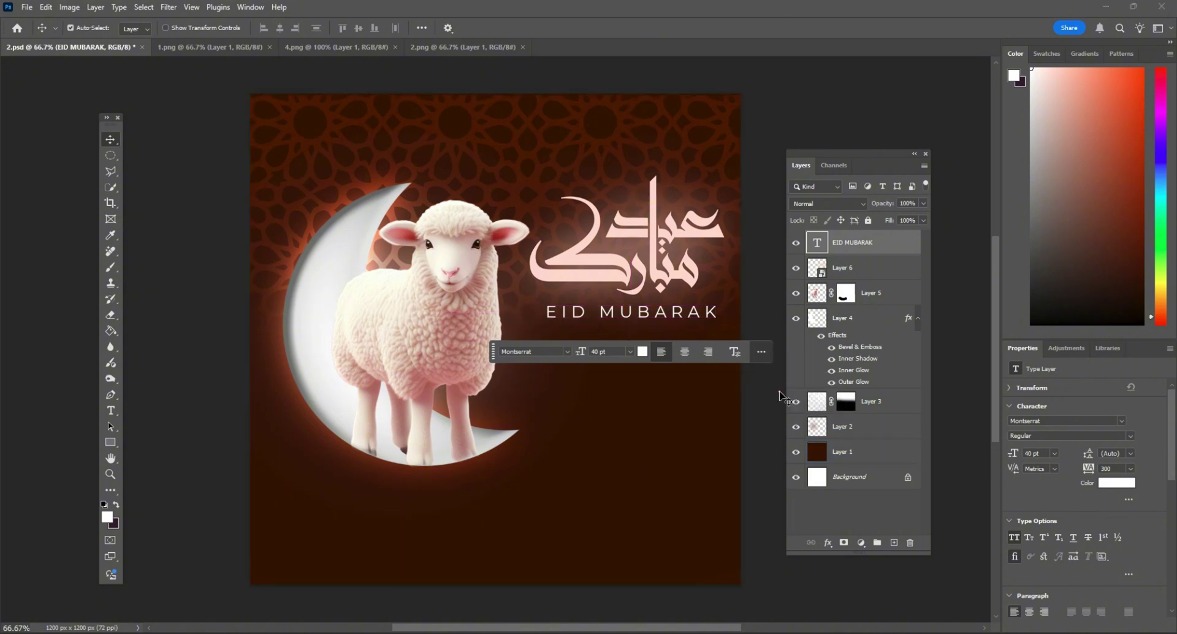
Step: Open the lantern image 5.png and copy it into the 2.psd design at about X 91, Y -558 px
click(28, 7)
click(36, 33)
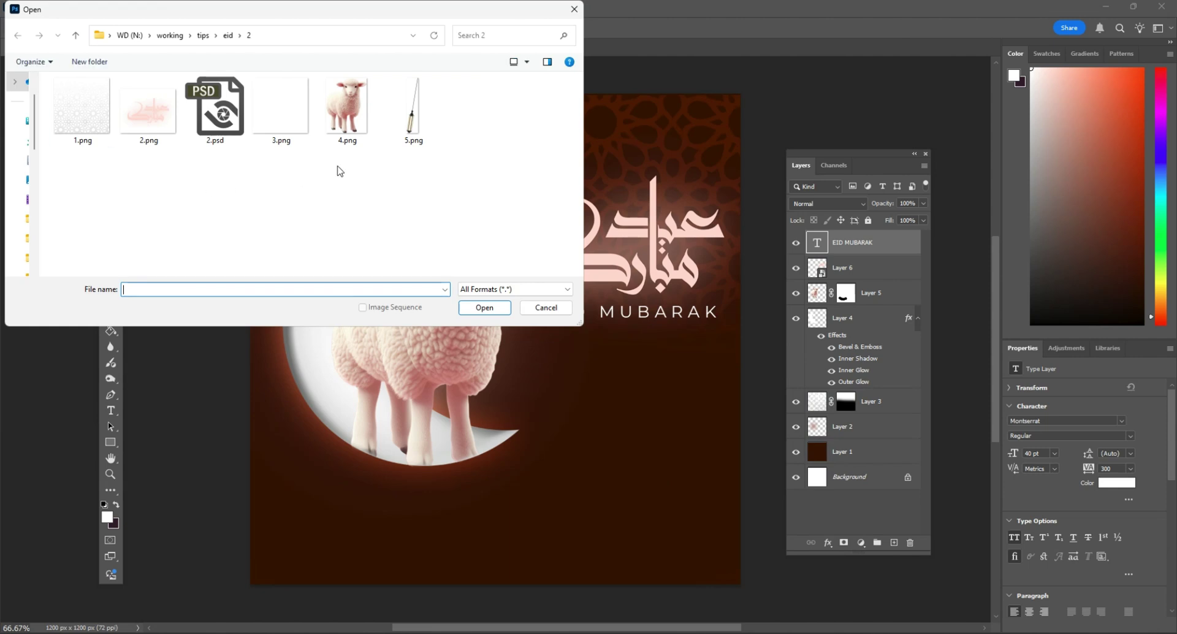
double_click(425, 111)
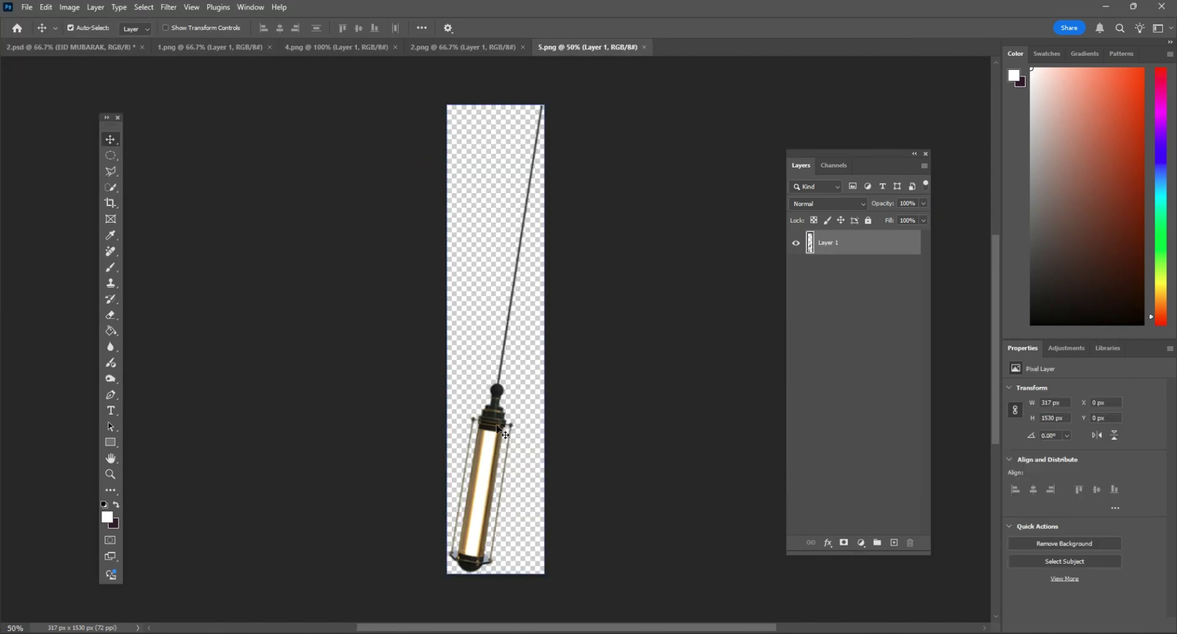
drag(505, 433, 392, 193)
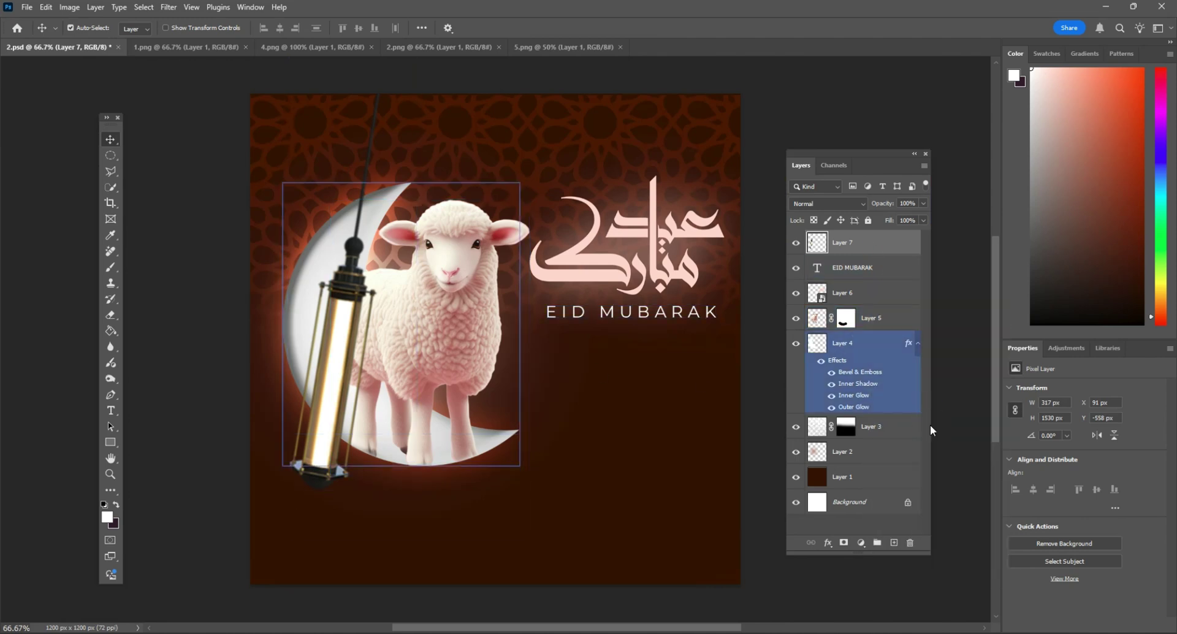
Step: Convert the lantern layer to a smart object, scale it to about 114 × 554 px and place it at about X 38, Y -82 px
right_click(808, 247)
click(907, 504)
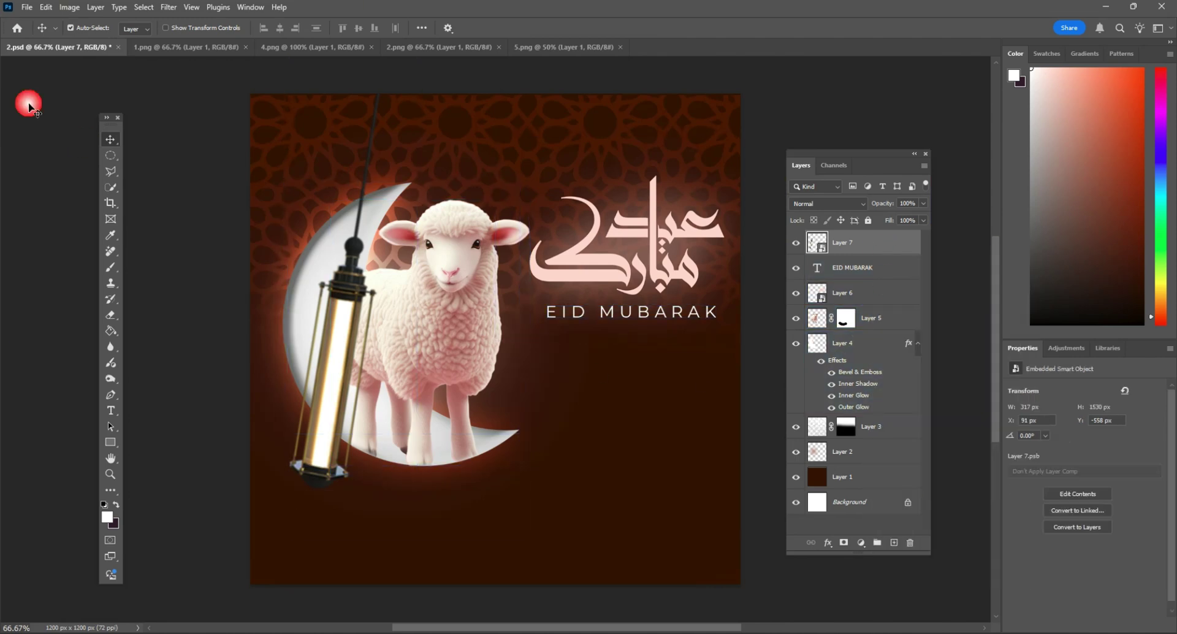
click(46, 8)
click(95, 296)
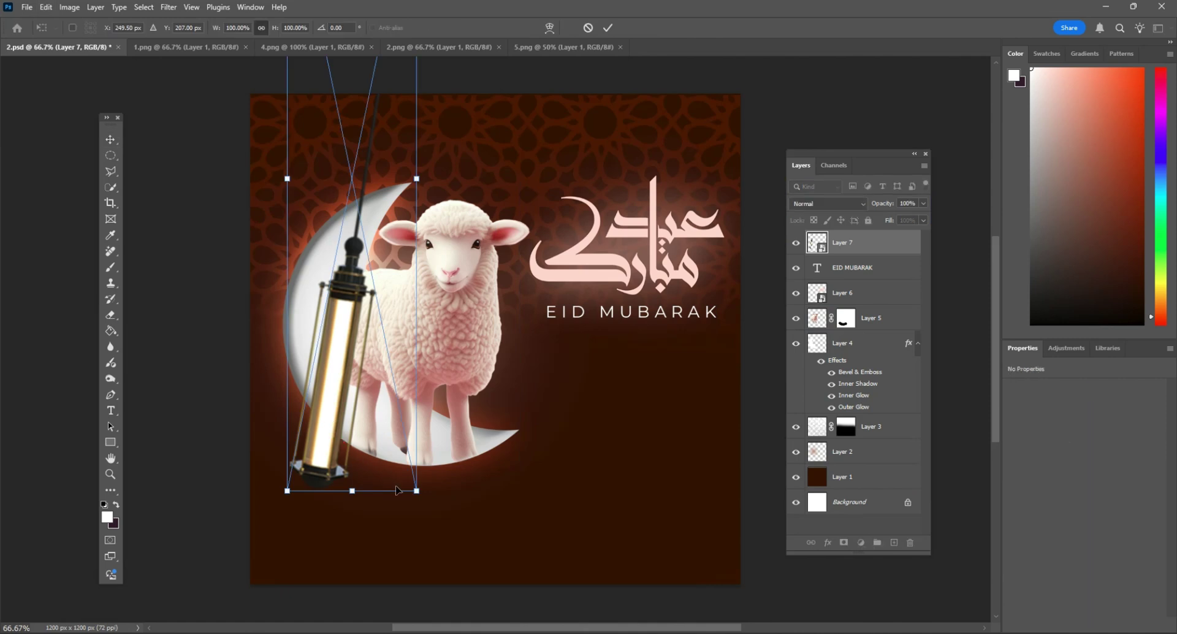
drag(418, 498, 350, 173)
drag(306, 132, 285, 297)
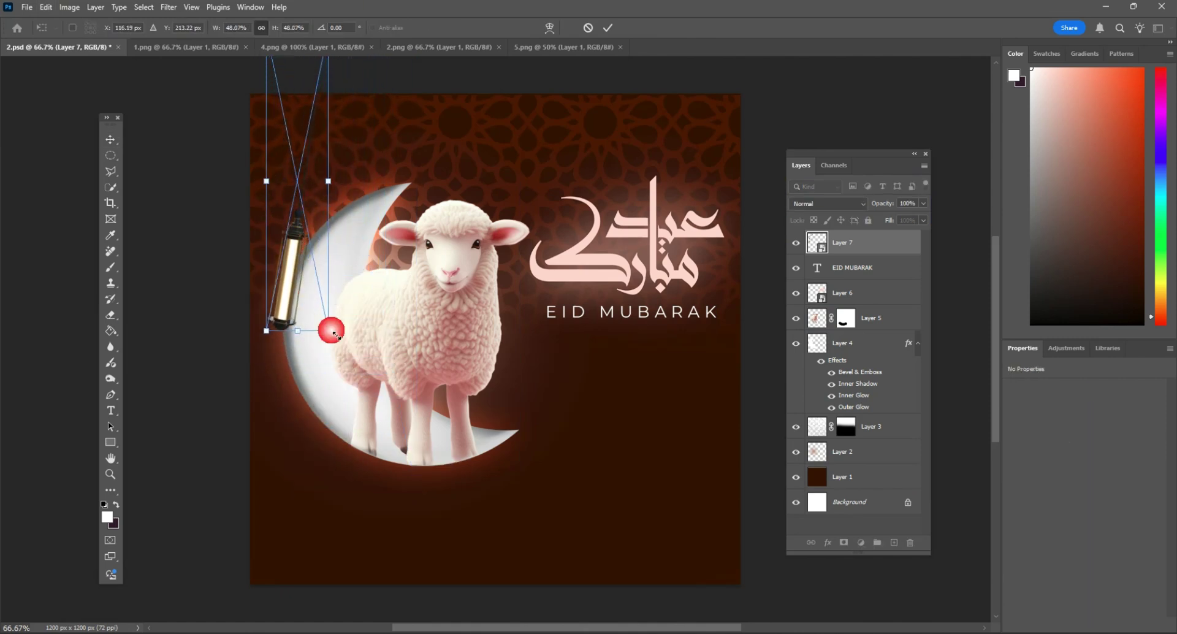
drag(329, 332, 279, 260)
key(Return)
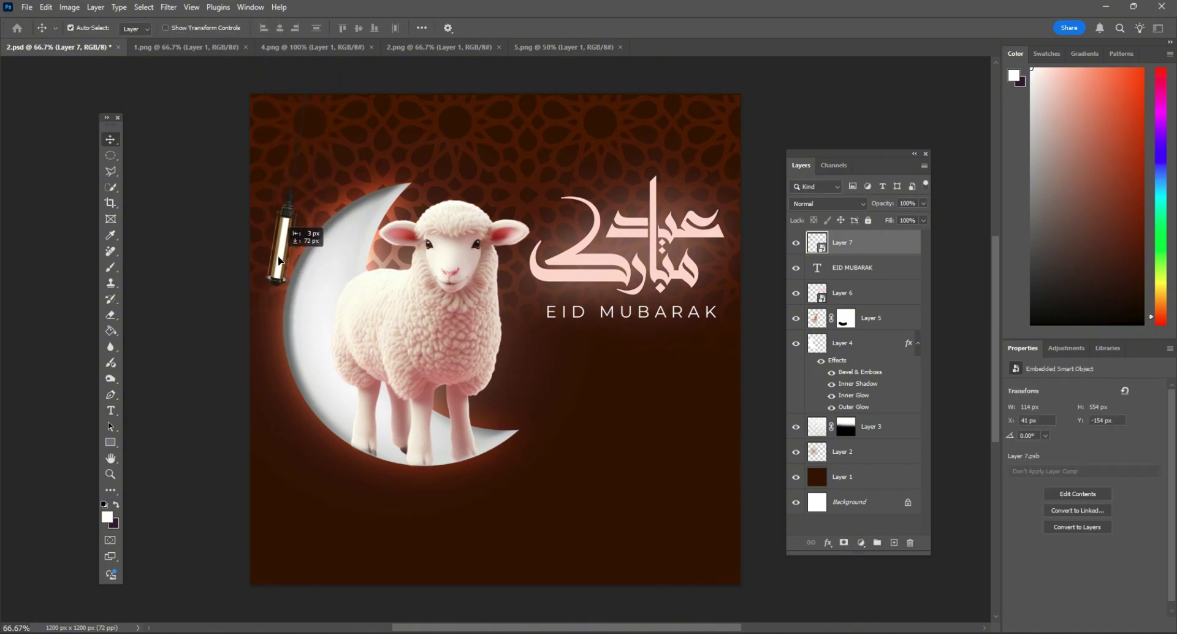
Step: Add a layer above the lantern and paint an orange #ff7800 glow spot beside the sheep using a 500 px brush with 2% hardness
click(110, 271)
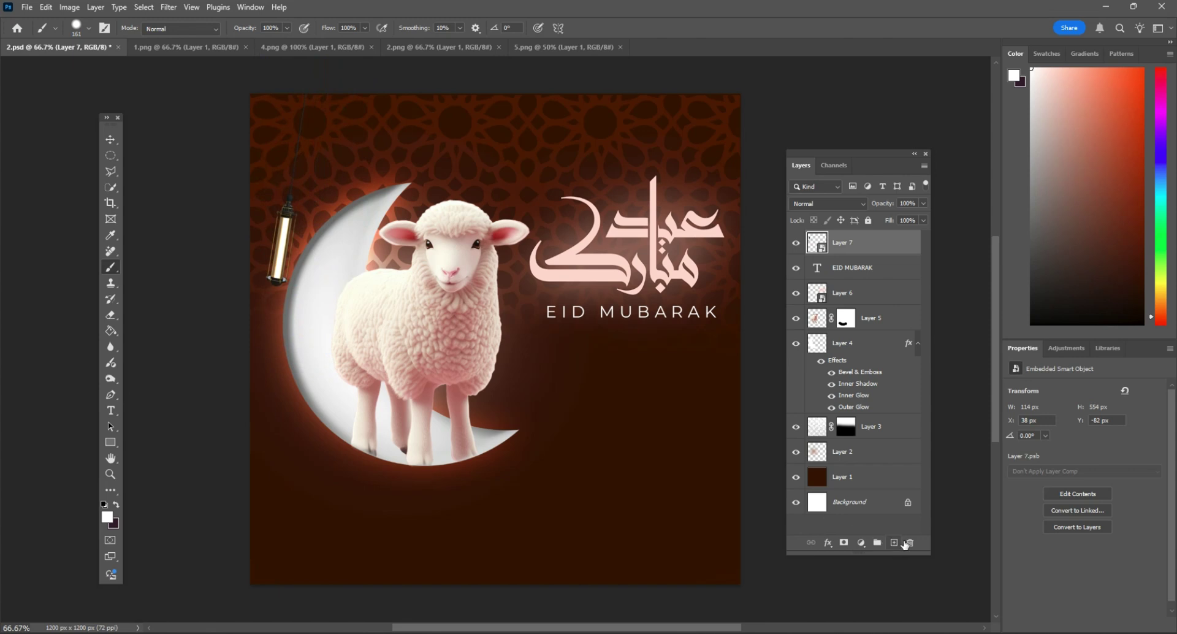
click(893, 543)
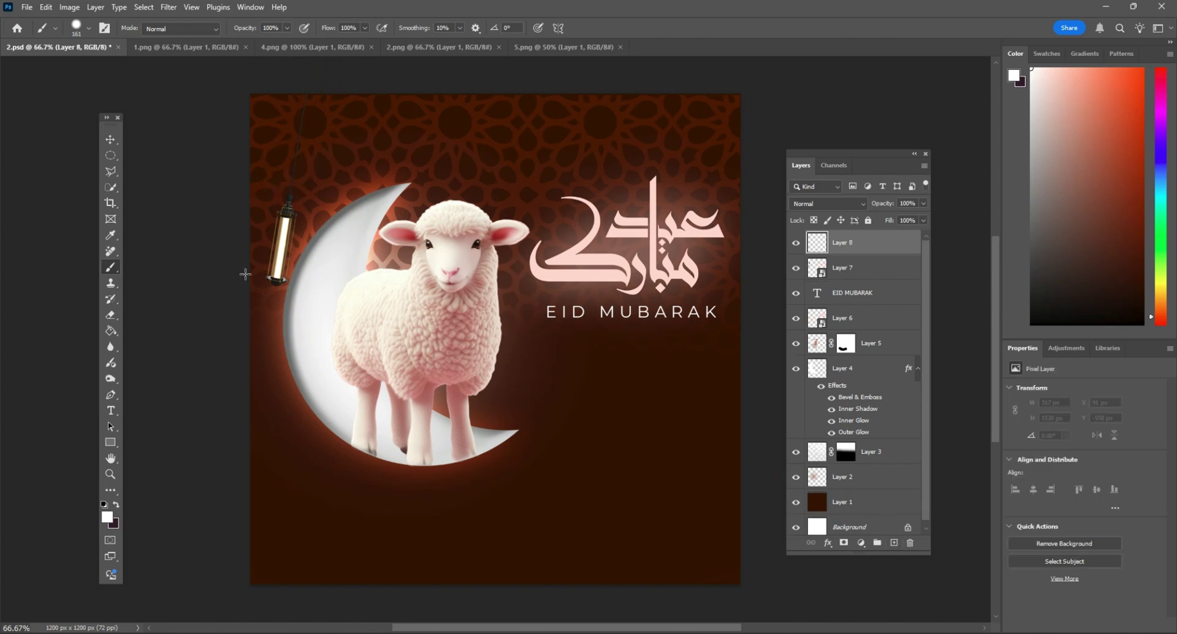
click(89, 28)
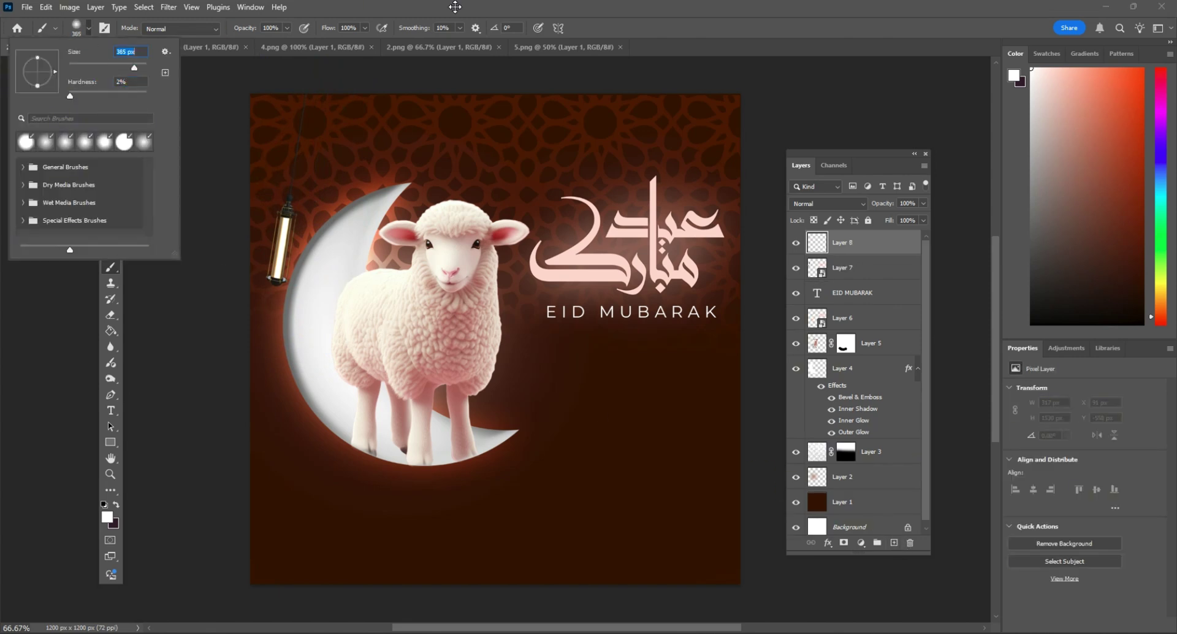
click(486, 92)
key(bracketright)
key(bracketright)
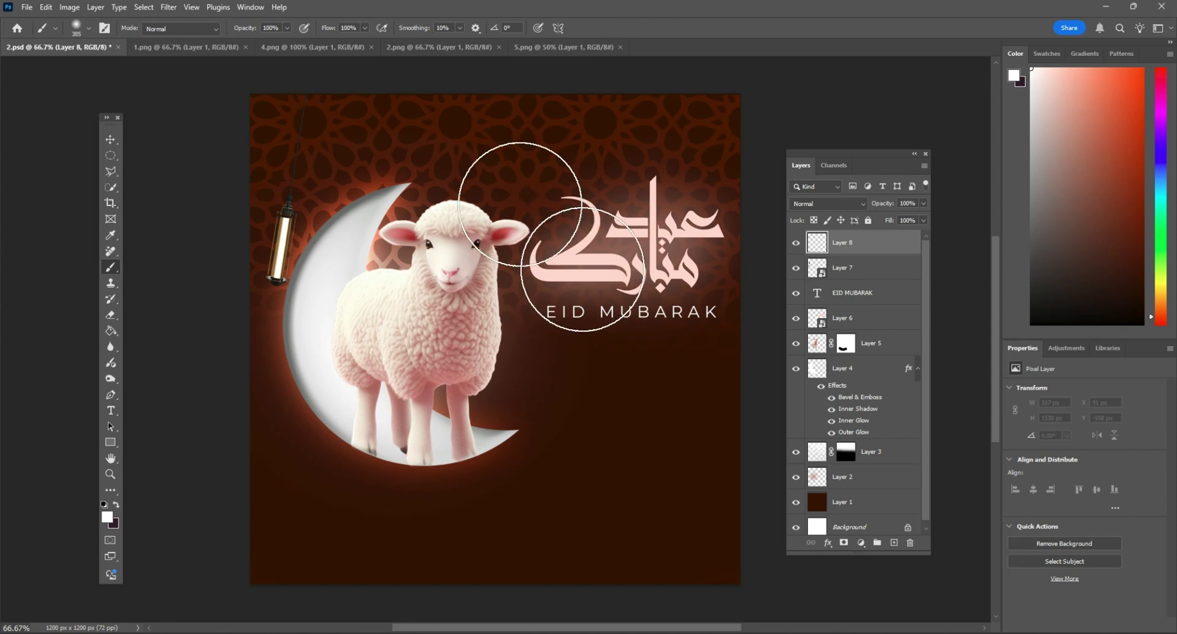
click(109, 519)
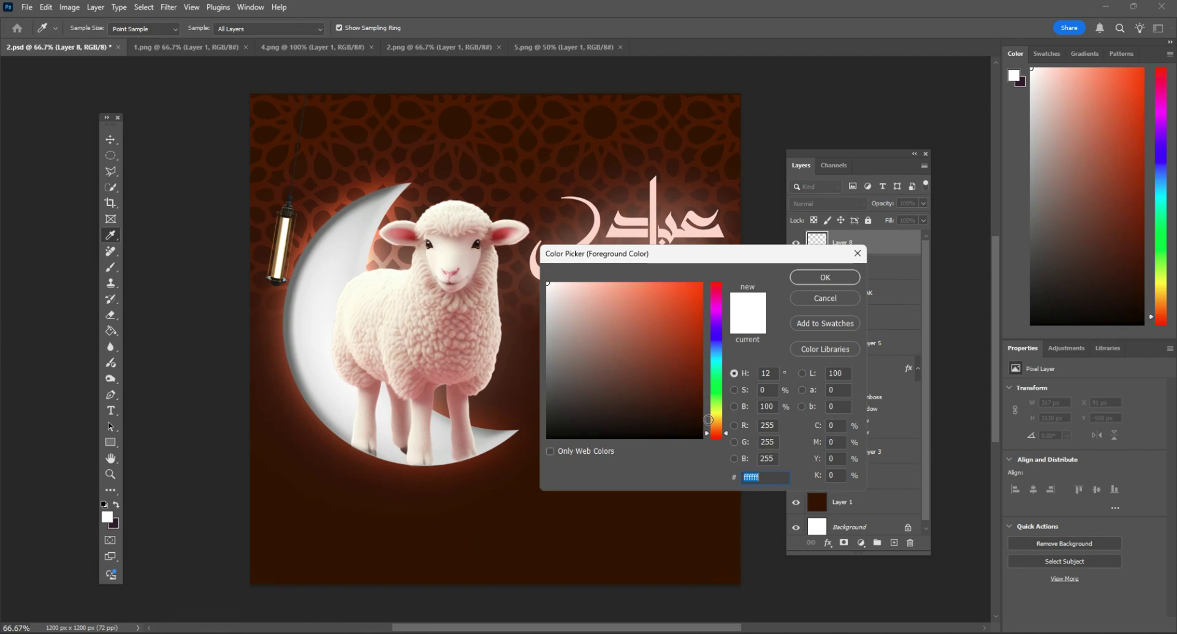
drag(715, 420, 715, 427)
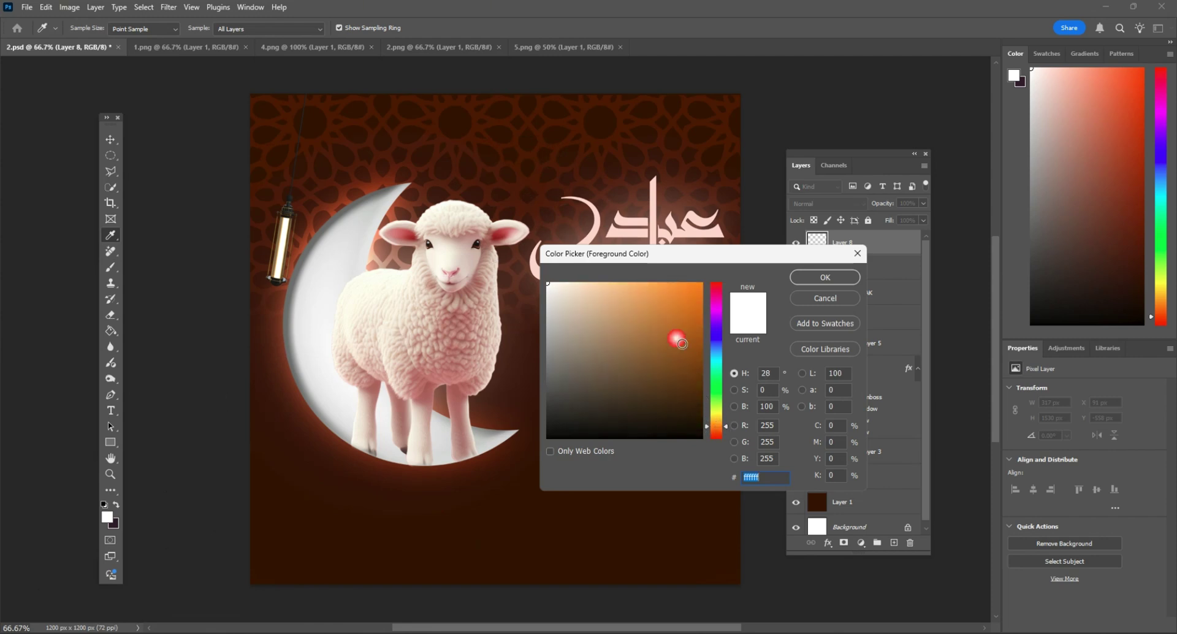
drag(681, 343, 822, 263)
click(816, 274)
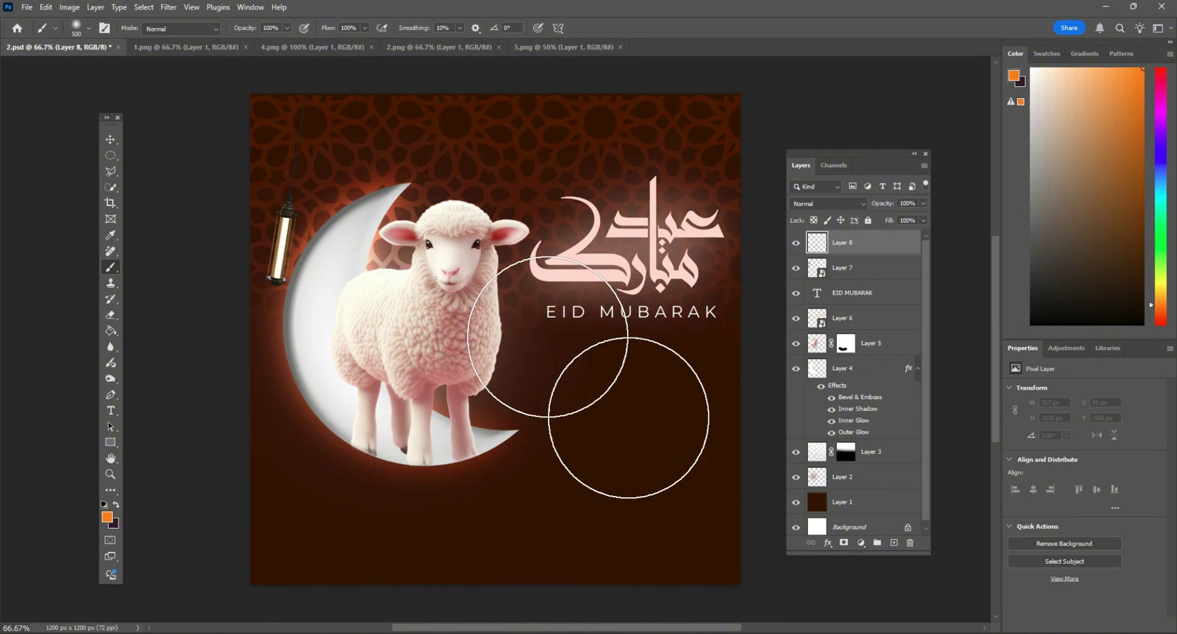
click(548, 336)
click(547, 337)
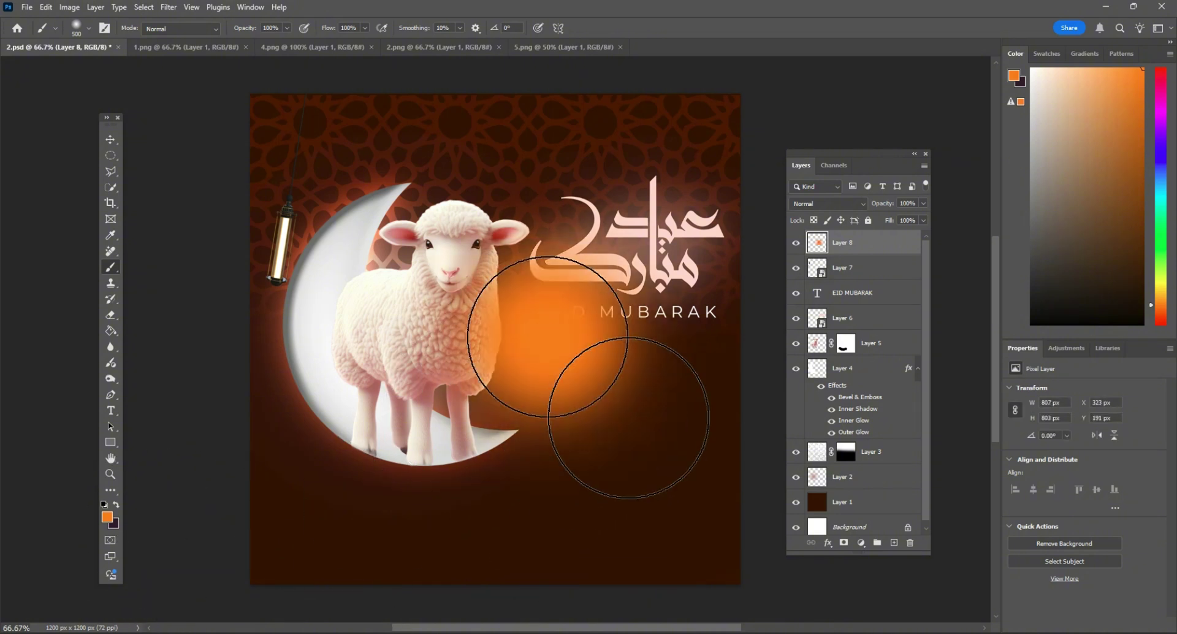
Step: Paint a white #ffffff spot in the centre of the orange glow with a soft brush of about 250 px
click(108, 517)
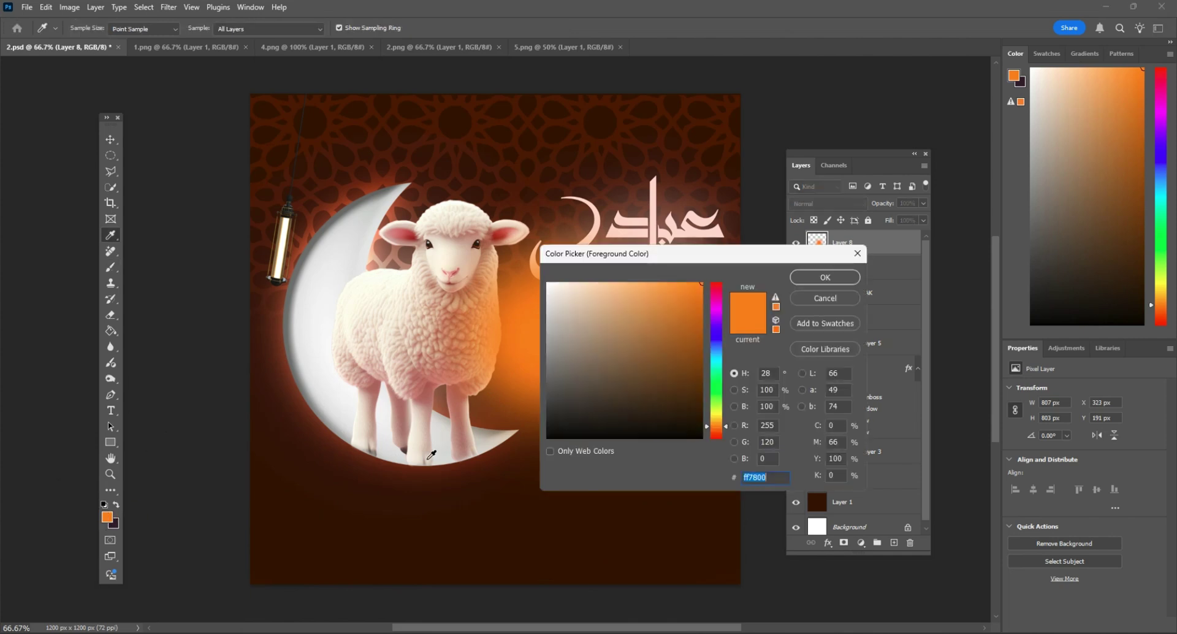
text(ffffff)
click(830, 273)
click(89, 29)
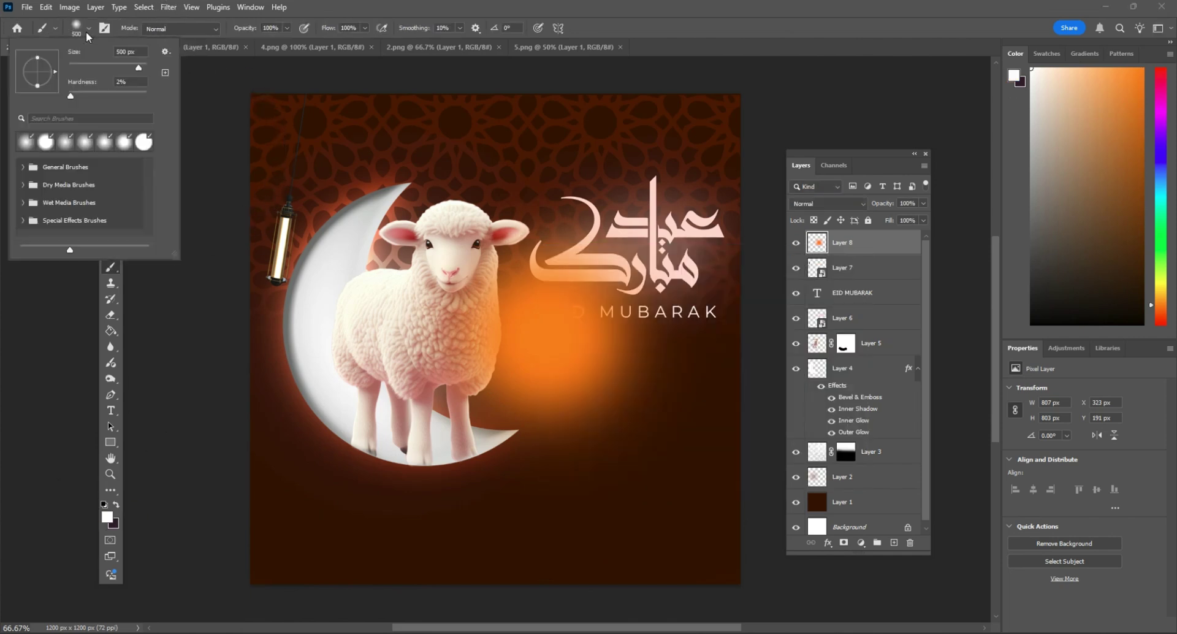
click(619, 321)
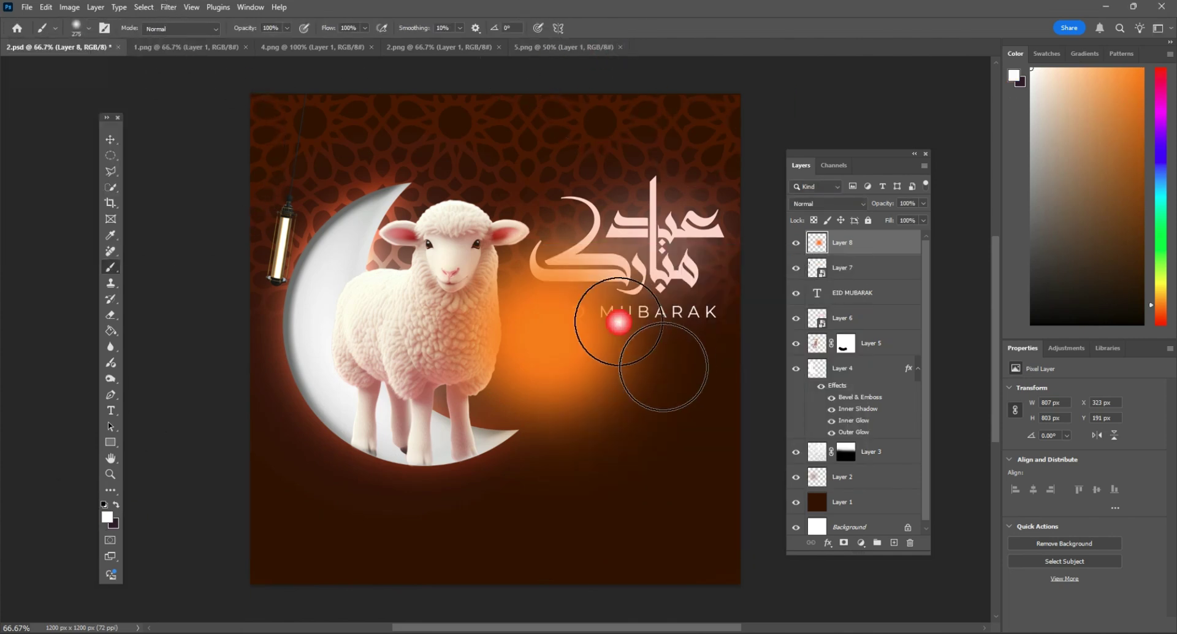
key(bracketleft)
click(554, 339)
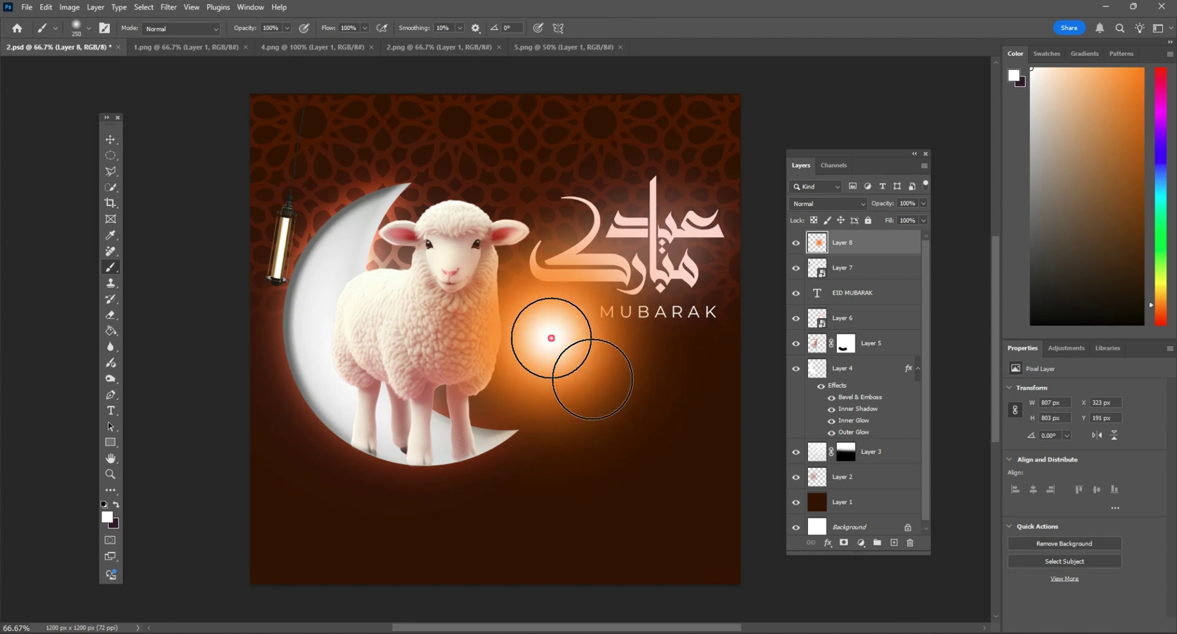
Step: Set the glow layer's blend mode to Lighter Color
click(109, 140)
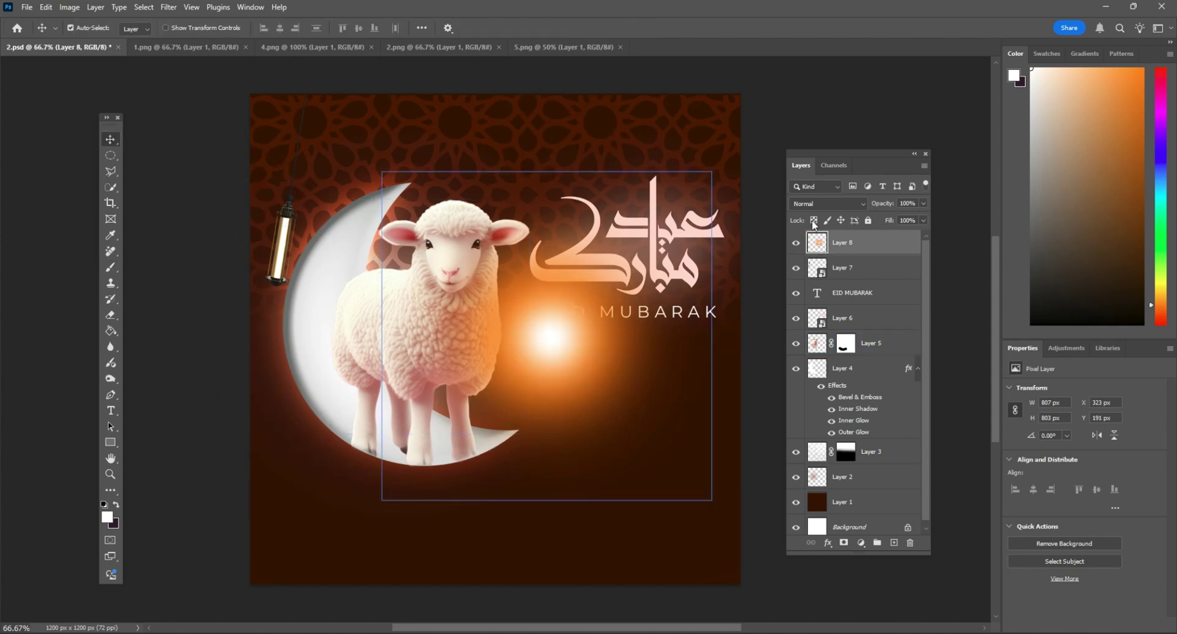
click(828, 203)
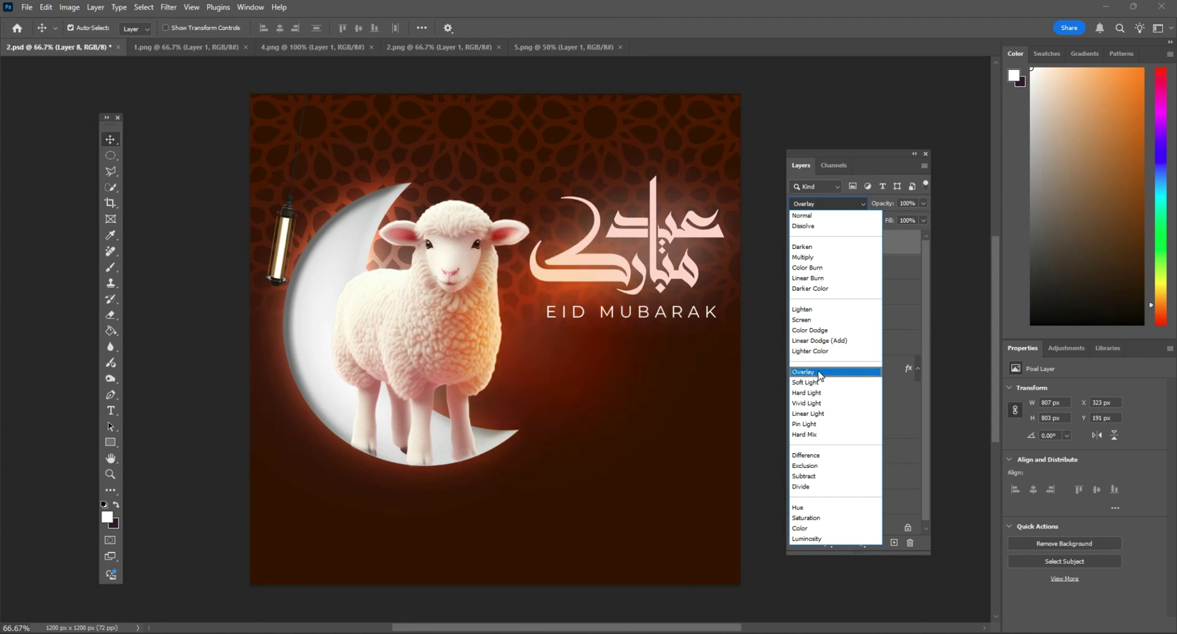
click(810, 351)
click(586, 350)
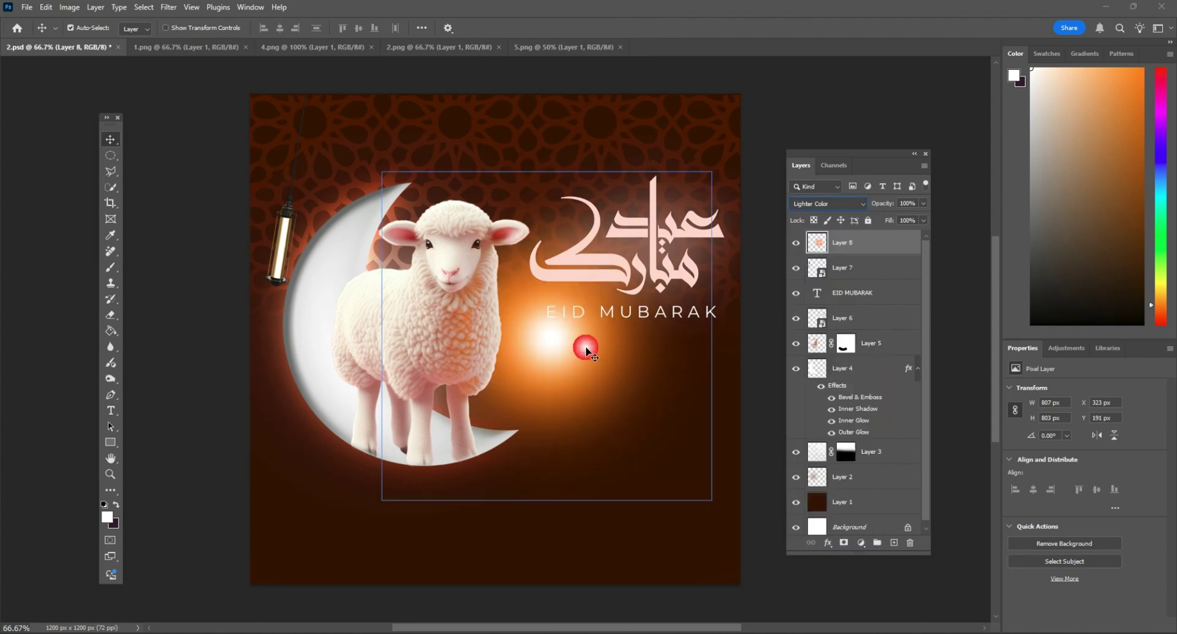
Step: Fit the glow over the lantern at about 265 × 265 px, X -57, Y 239 px, and set its blend mode to Screen
drag(586, 350, 329, 274)
click(56, 11)
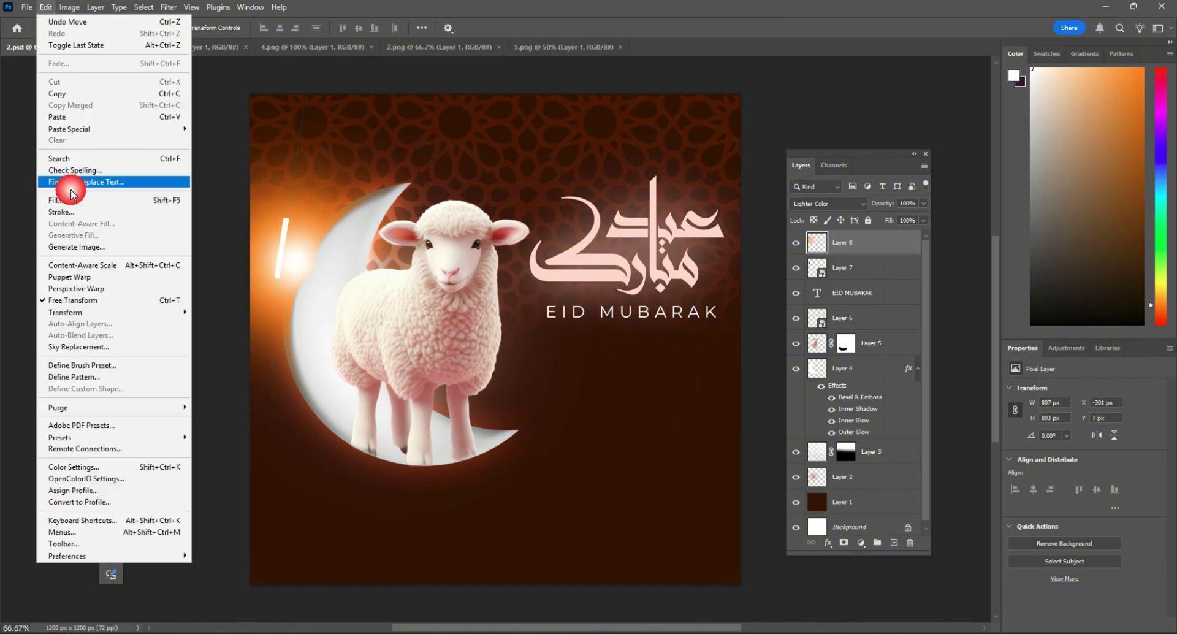
click(101, 293)
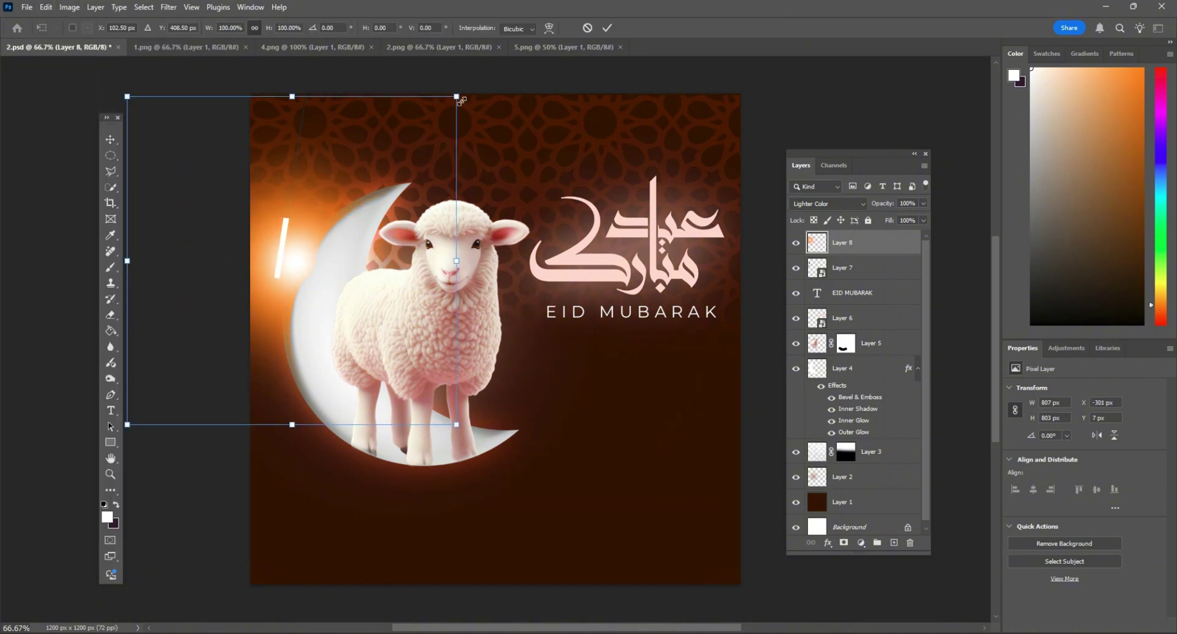
drag(461, 99, 346, 206)
drag(318, 247, 304, 232)
key(Return)
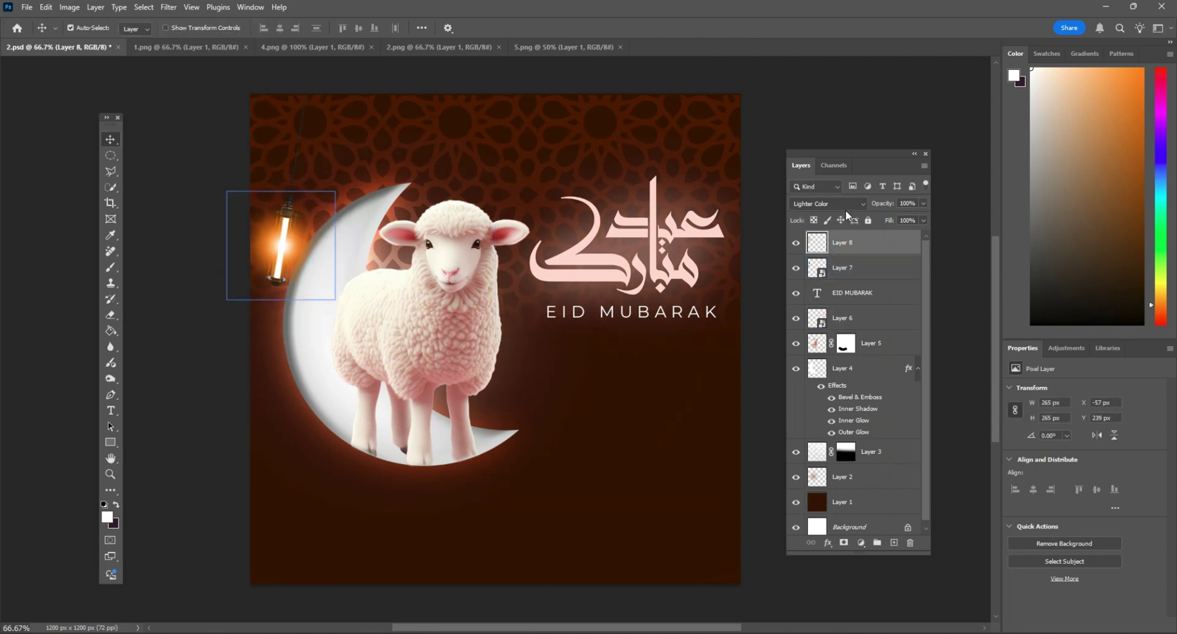
click(843, 206)
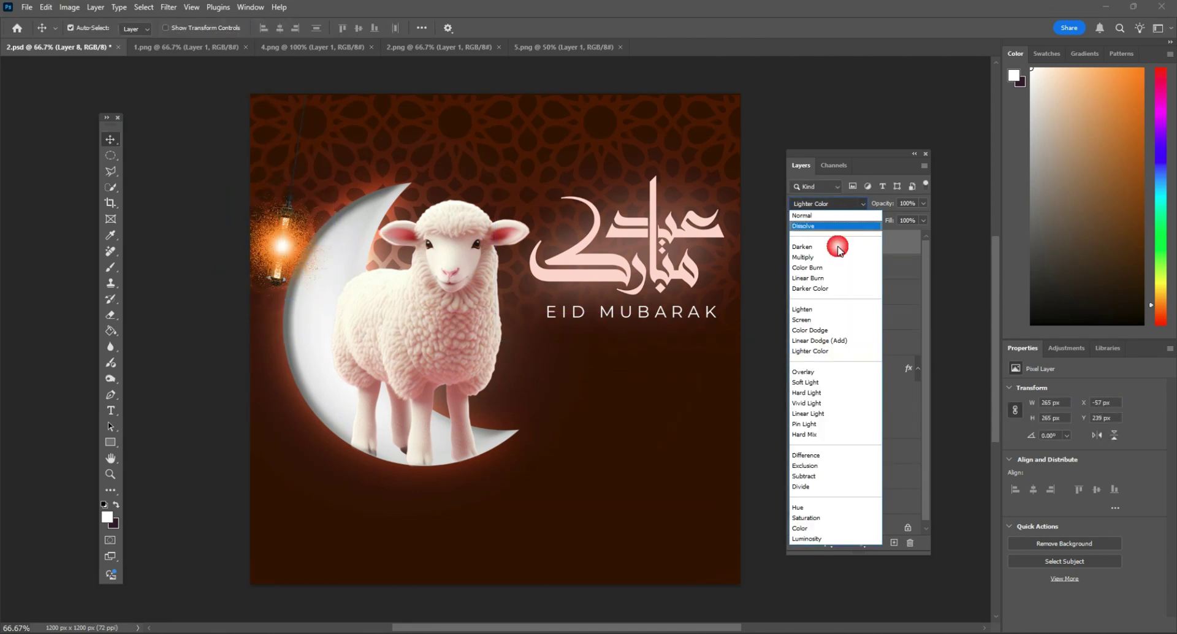
click(811, 320)
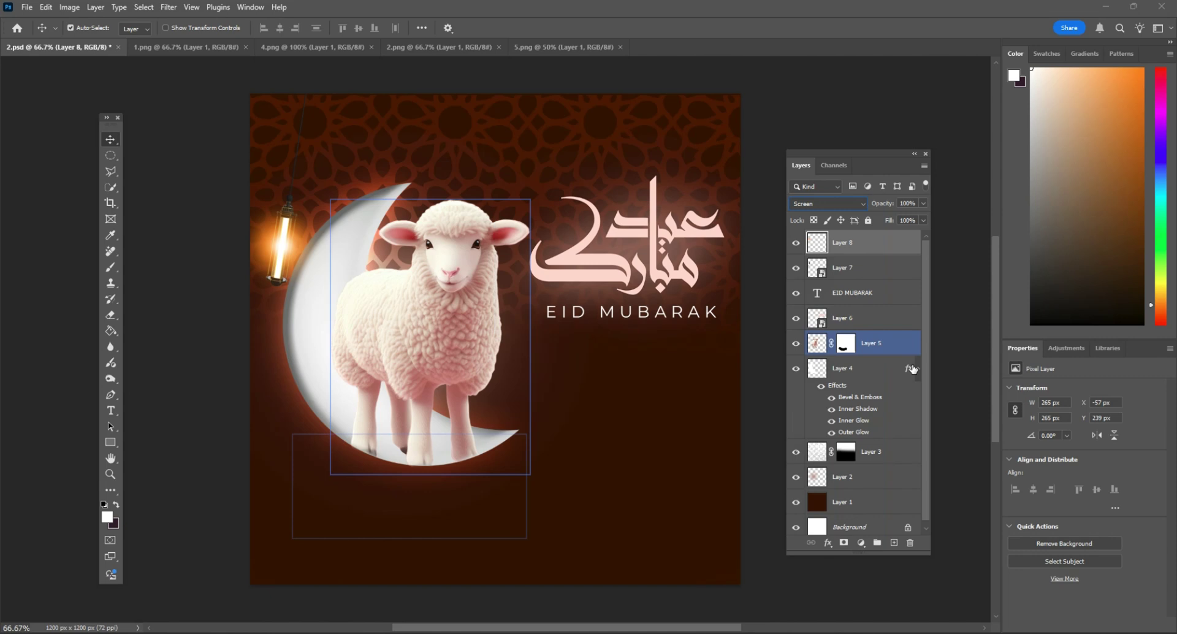
Step: Duplicate the lantern and glow layers together, then rotate the copies and place them above the sheep's head
shift+click(865, 274)
drag(865, 270, 896, 543)
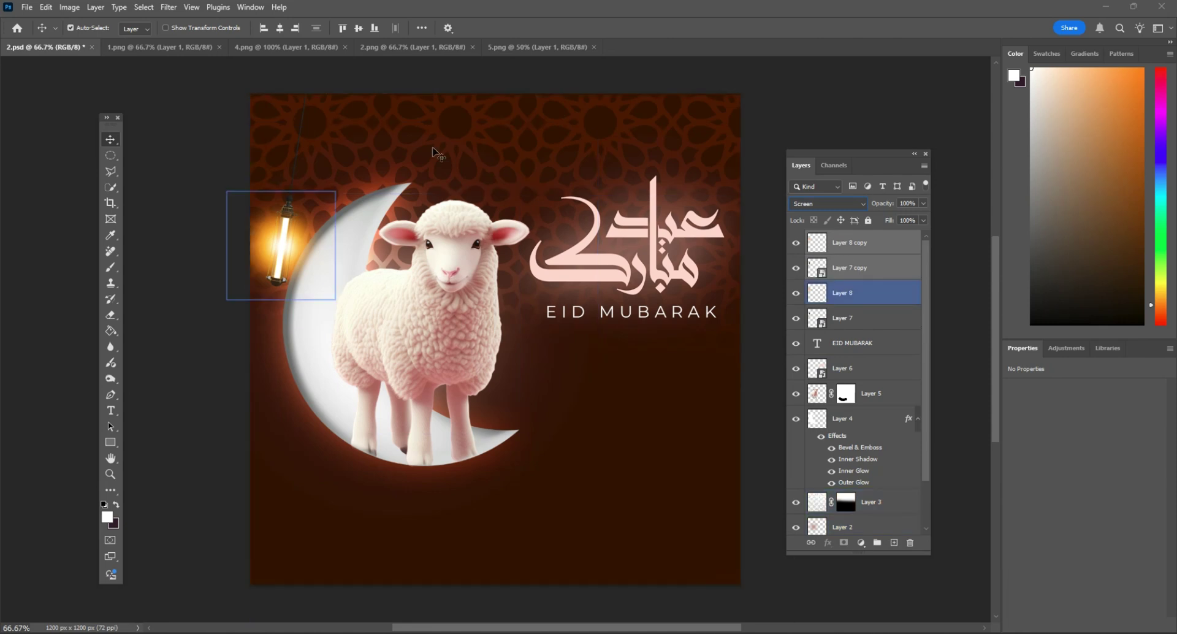
click(46, 6)
click(79, 300)
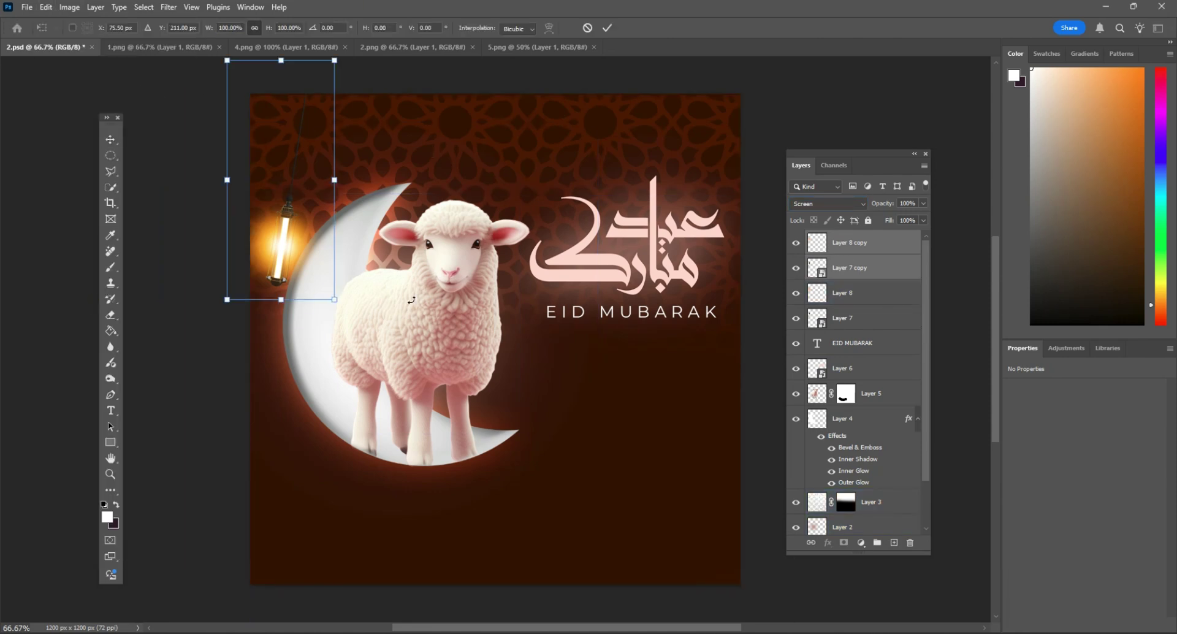
drag(344, 303, 486, 169)
Step: Move the copied lantern and glow layers below the sheep layer and shift them over the moon's upper tip
click(849, 244)
drag(850, 245, 861, 407)
click(69, 7)
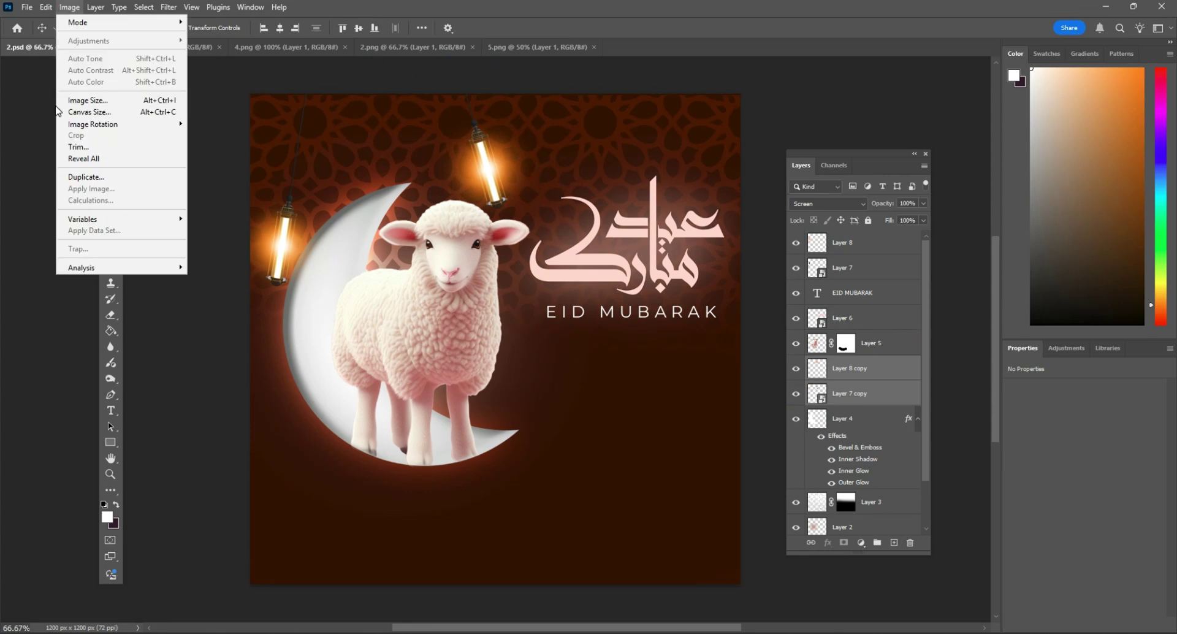
mouse_move(46, 7)
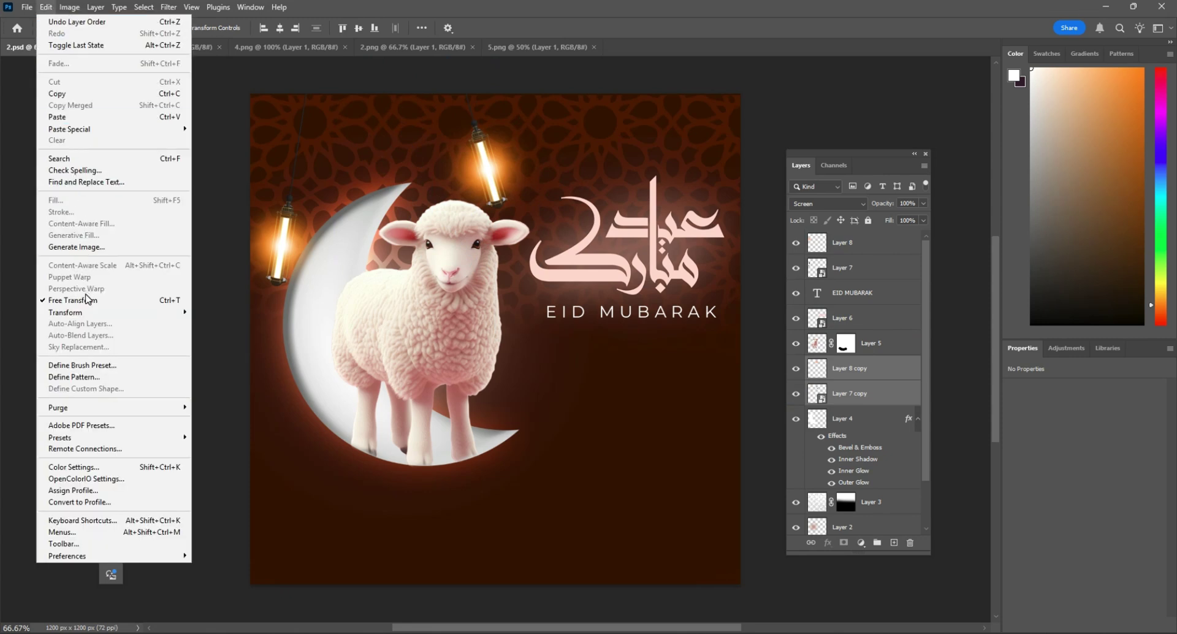
click(129, 300)
drag(487, 153, 409, 143)
double_click(409, 143)
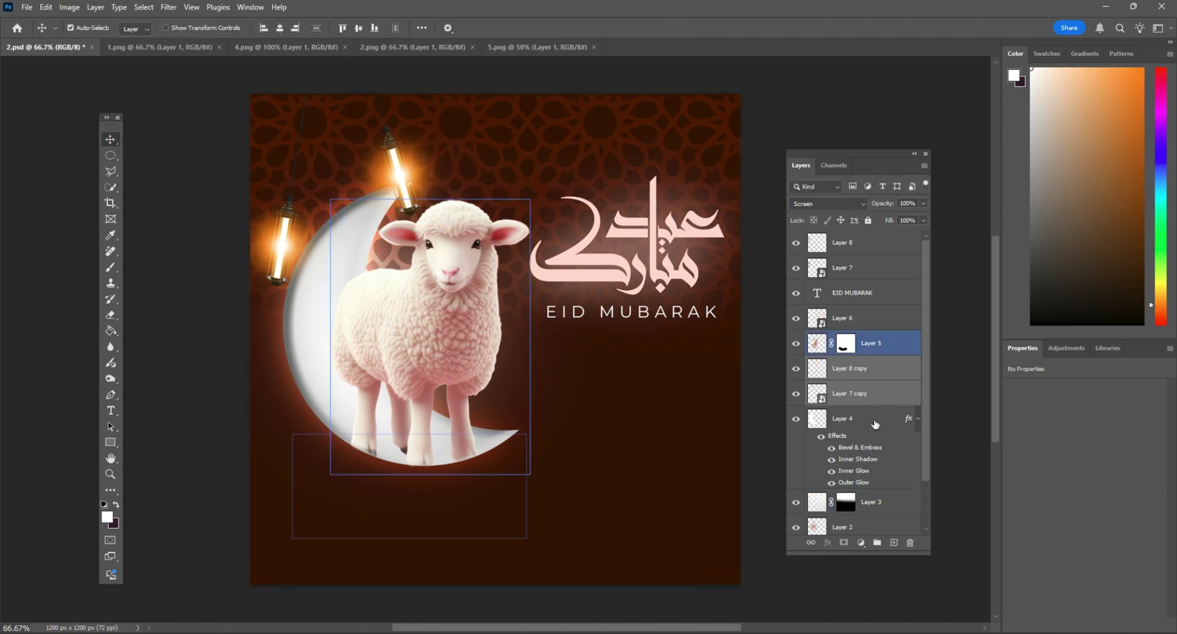
key(ctrl)
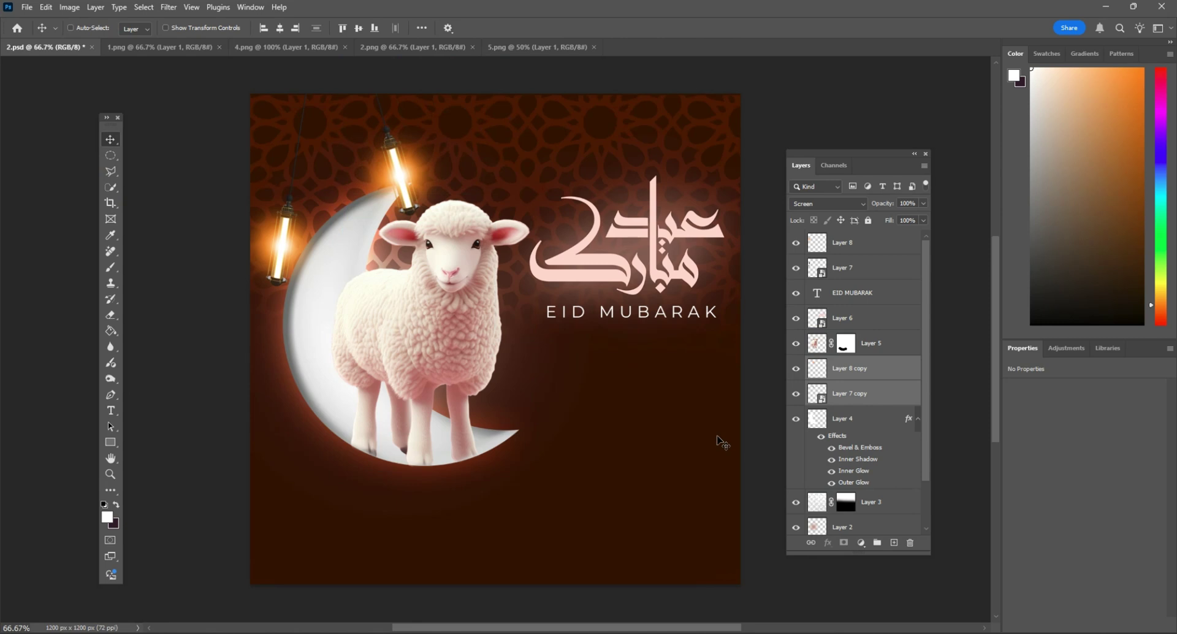
Step: Draw a wide paragraph text box below the moon and replace its placeholder with the copied text starting AS WE
click(111, 410)
drag(305, 473, 718, 543)
click(46, 7)
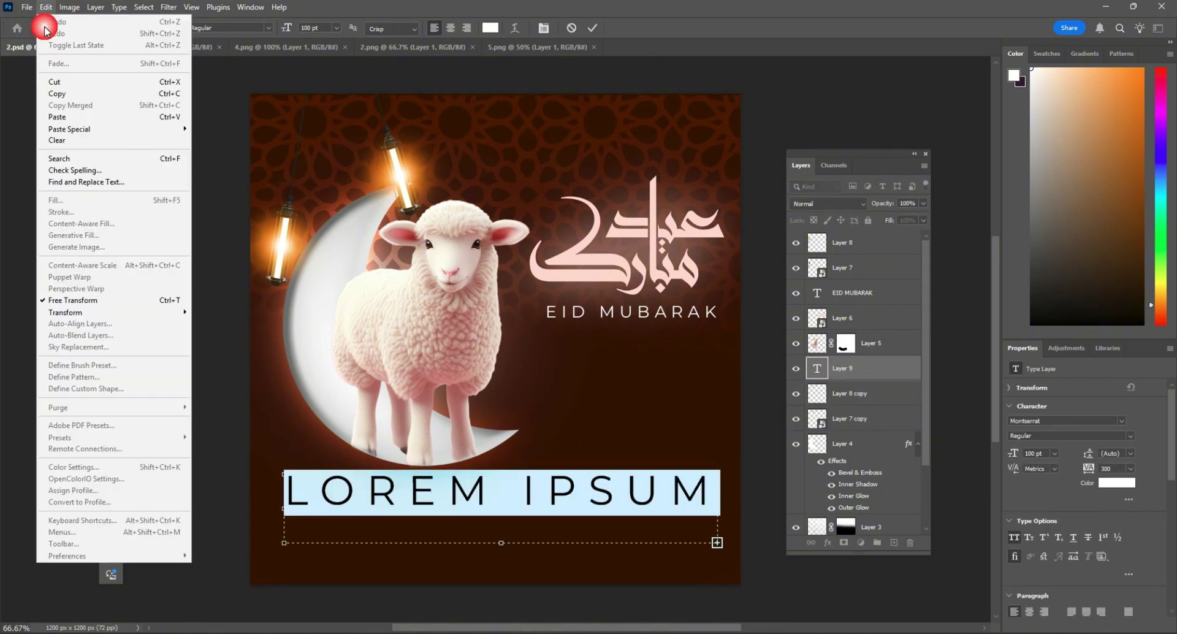
click(60, 116)
key(ctrl+a)
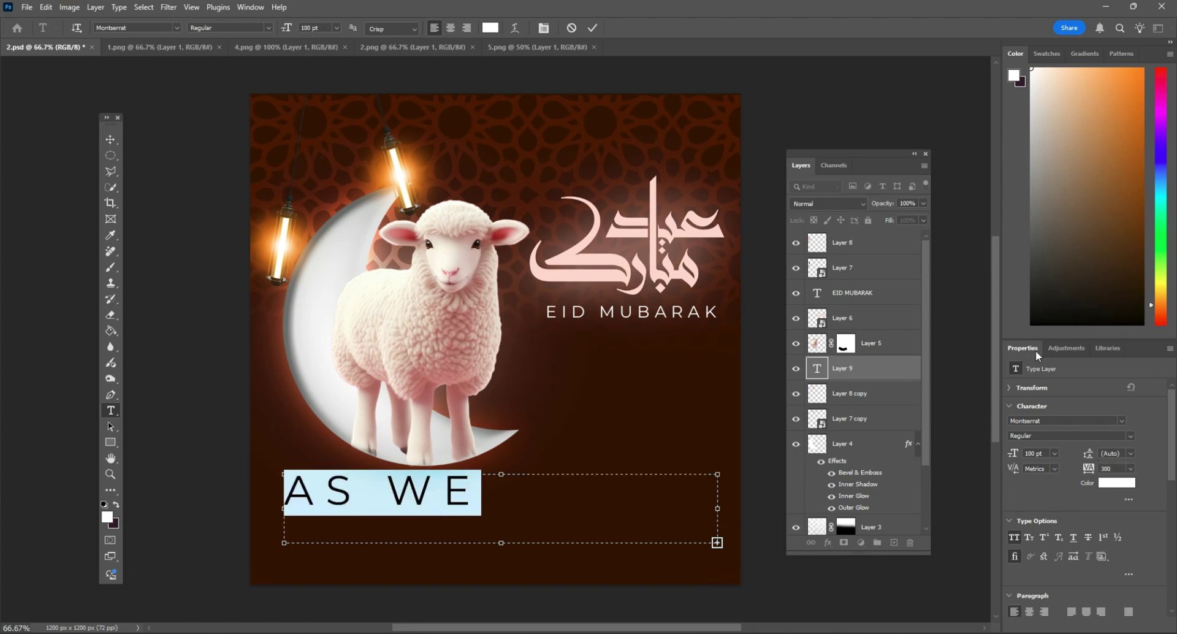
Step: Set the tracking of the selected paragraph text to 50
click(250, 7)
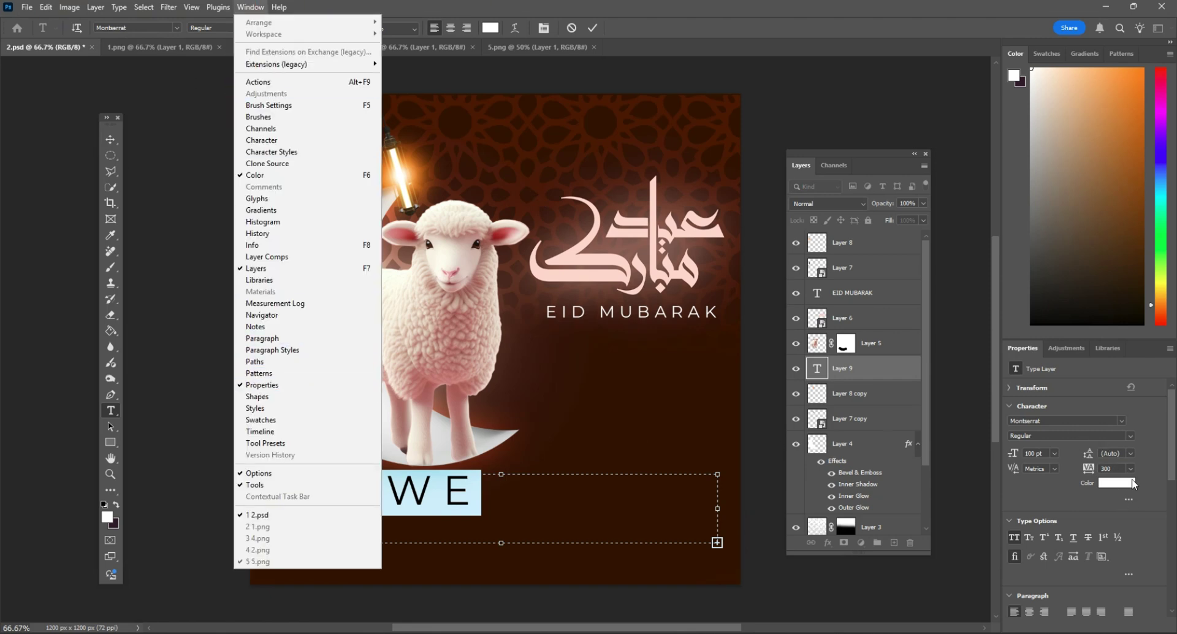
click(308, 380)
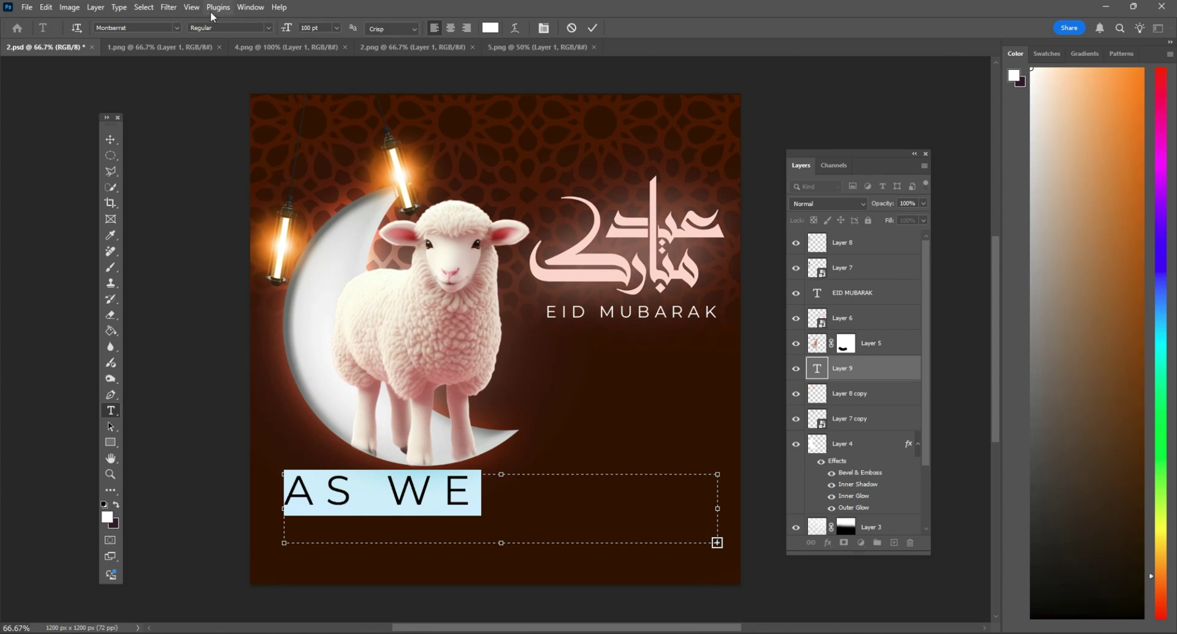
click(250, 8)
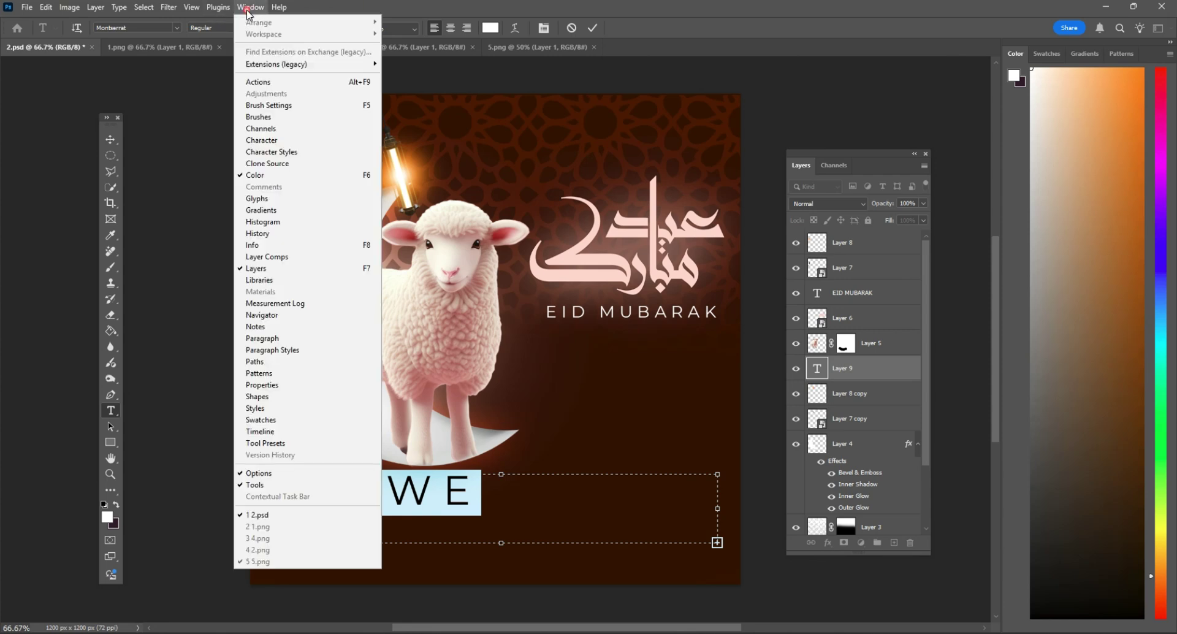
click(262, 384)
click(1132, 470)
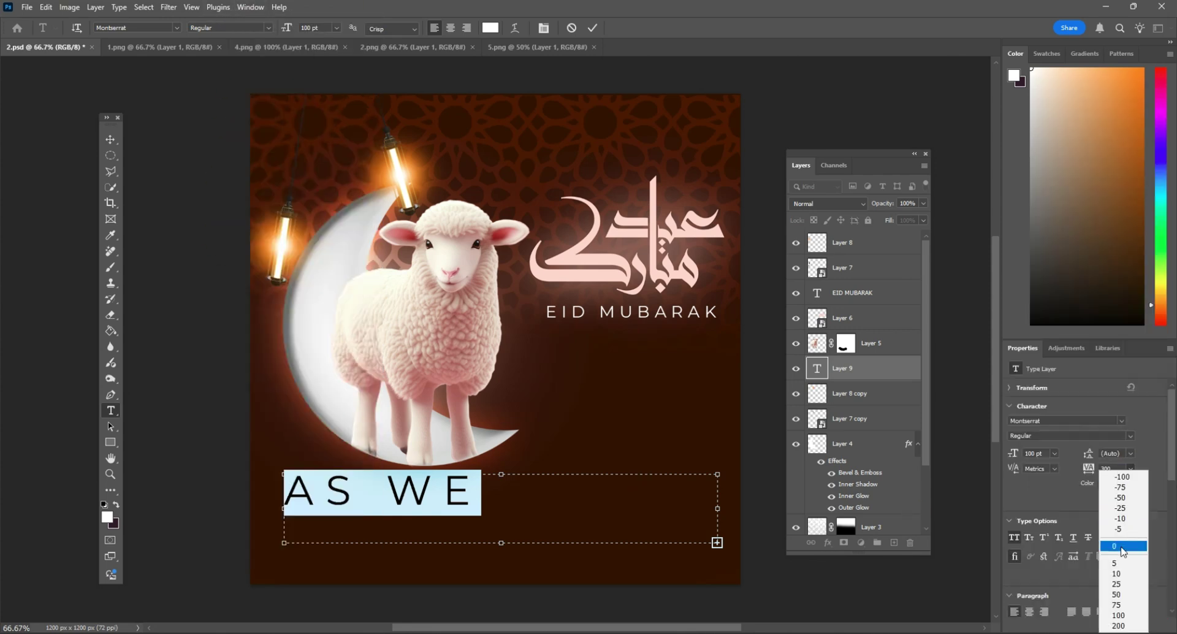
click(1117, 594)
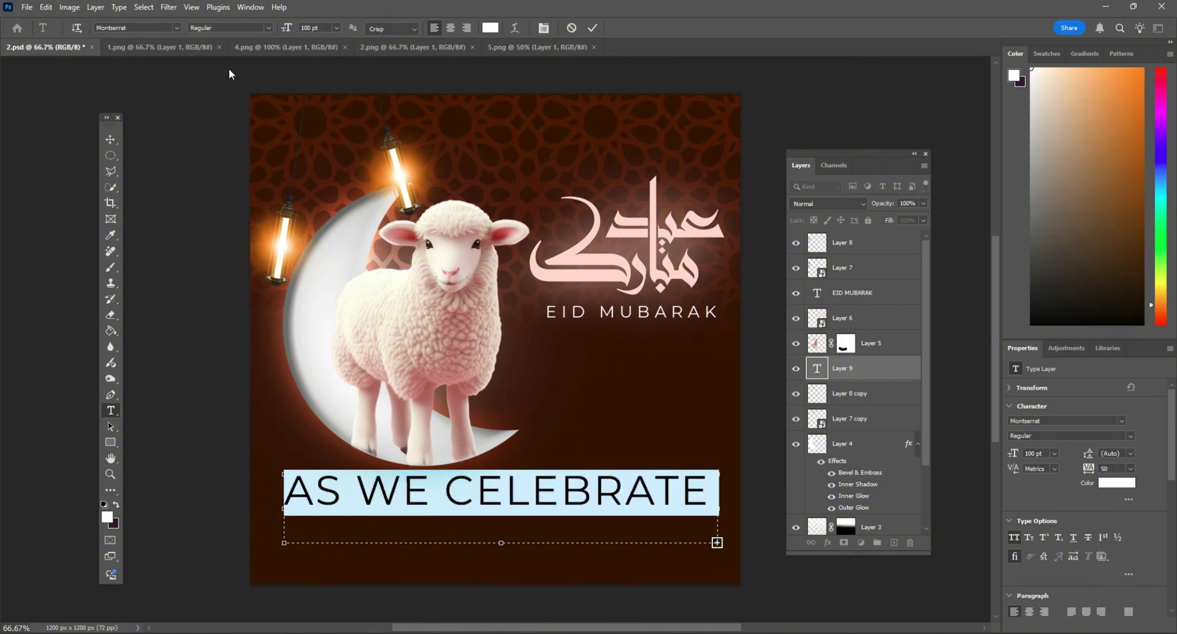
Step: Set the paragraph text to 24 pt and center-align it
click(336, 28)
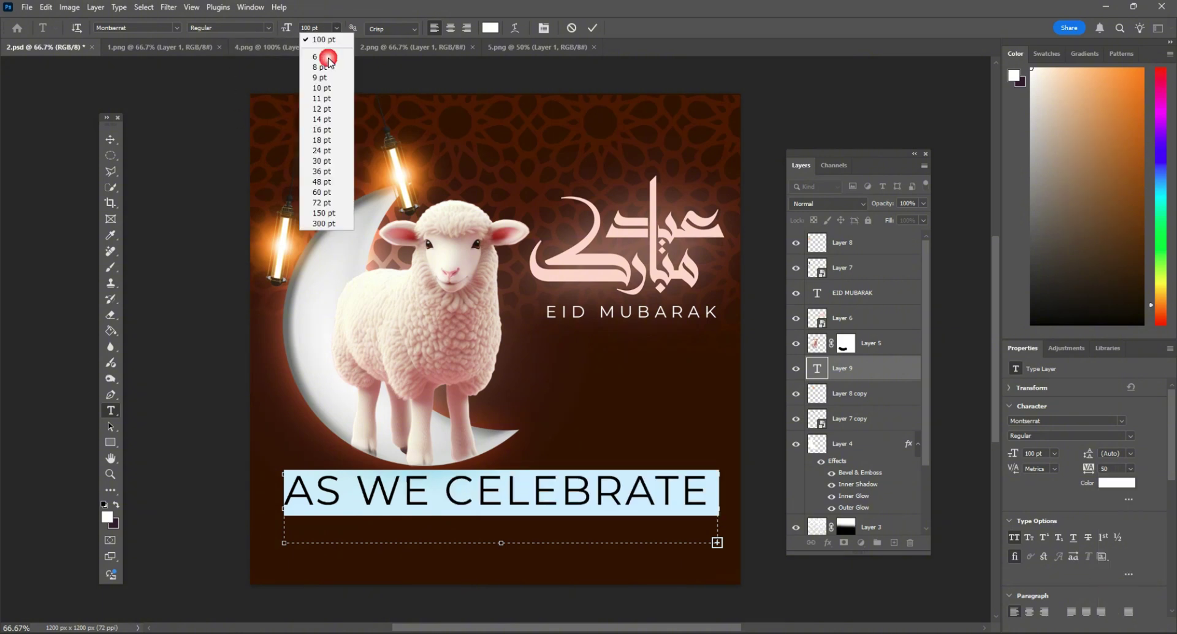
click(322, 151)
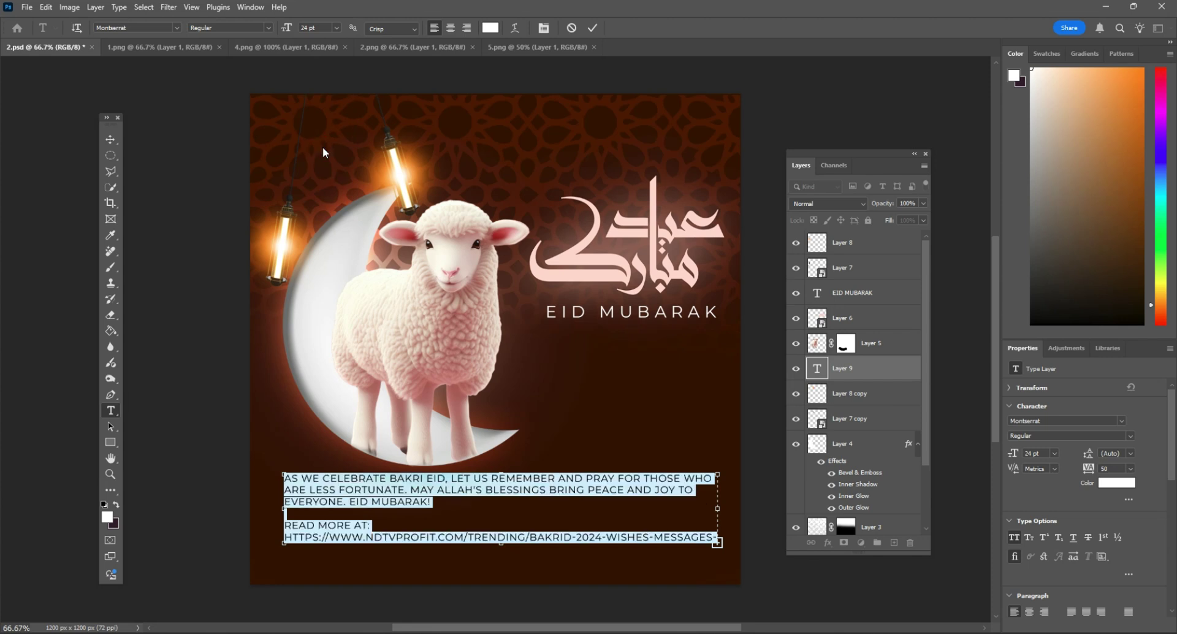
click(451, 28)
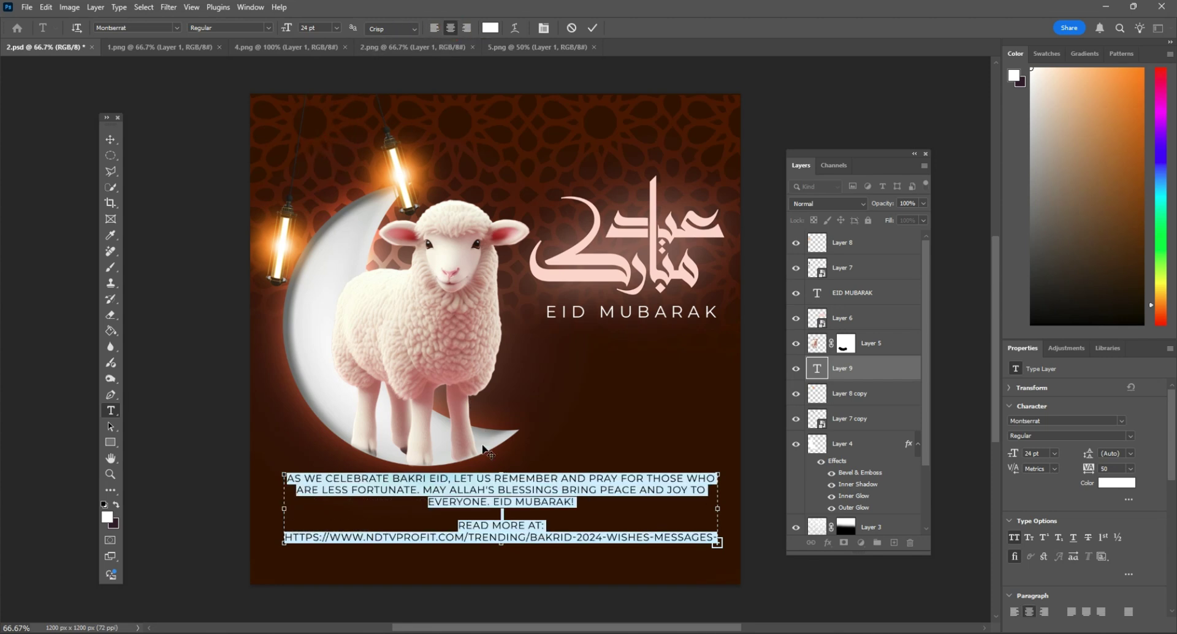
Step: Delete the READ MORE AT link and the COPYRIGHT © NDTV PROFIT line, keeping only the greeting paragraph
drag(441, 529, 871, 599)
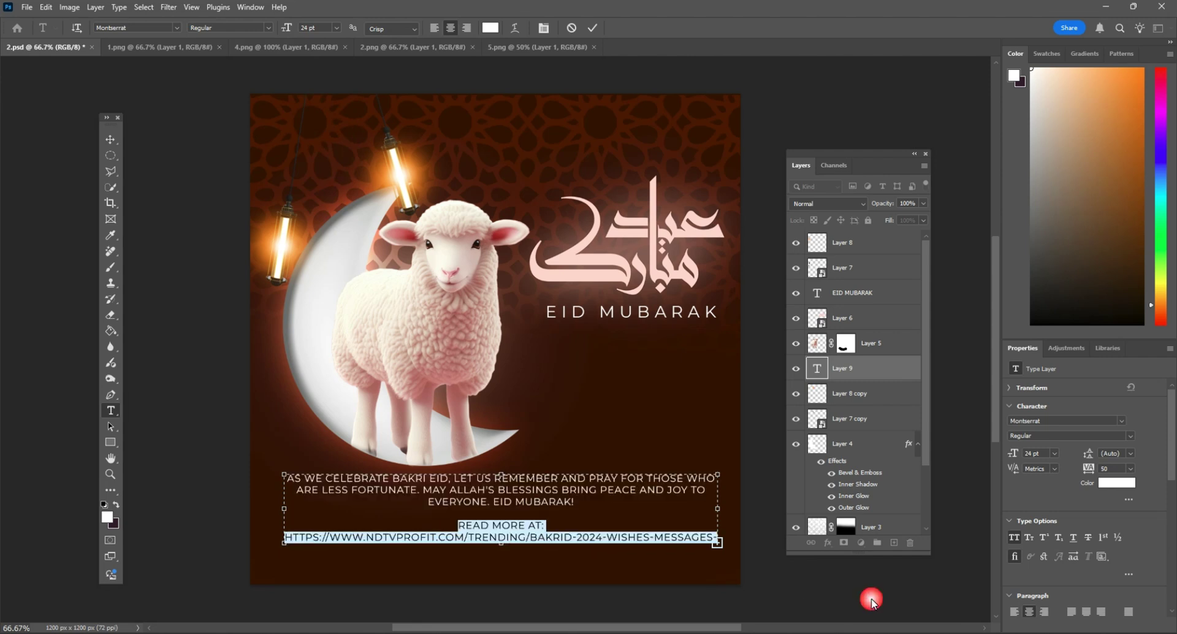
key(BackSpace)
drag(375, 521, 899, 628)
key(BackSpace)
drag(429, 517, 712, 555)
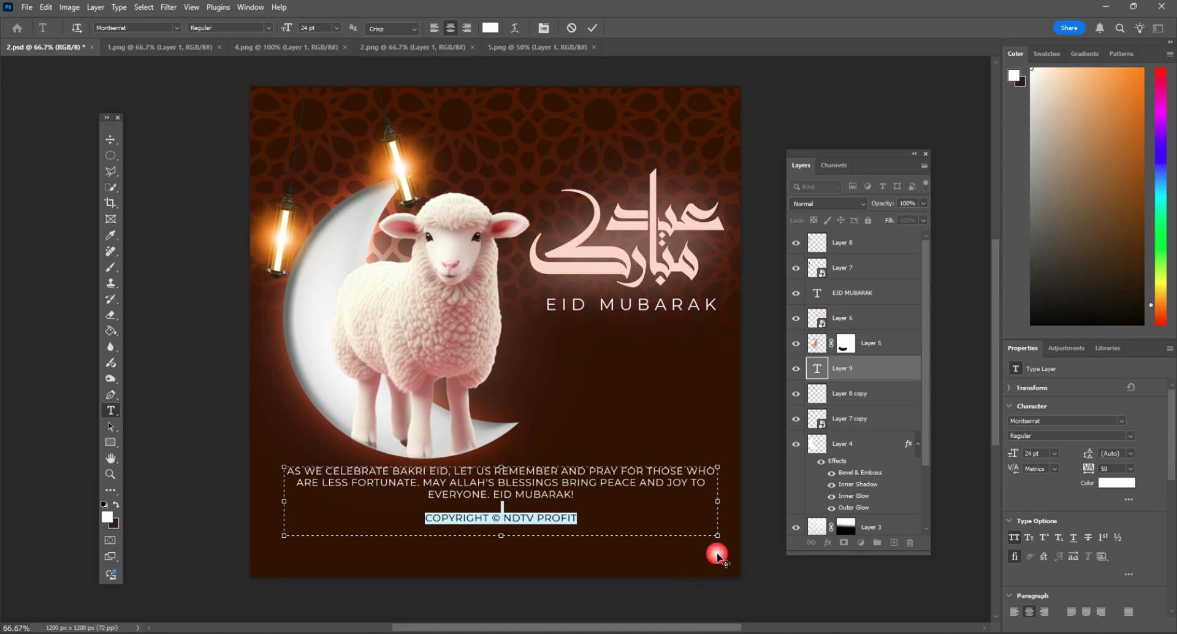
key(BackSpace)
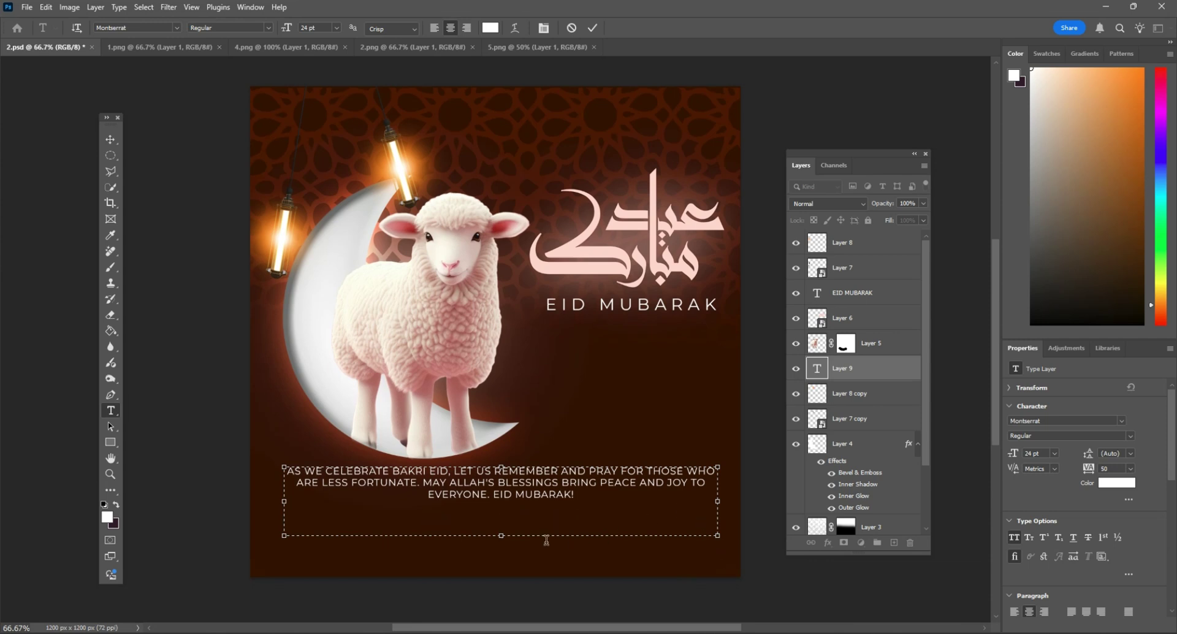
Step: Put EID MUBARAK! on its own line and resize the text box, extending its right edge to the canvas edge
drag(507, 533, 508, 508)
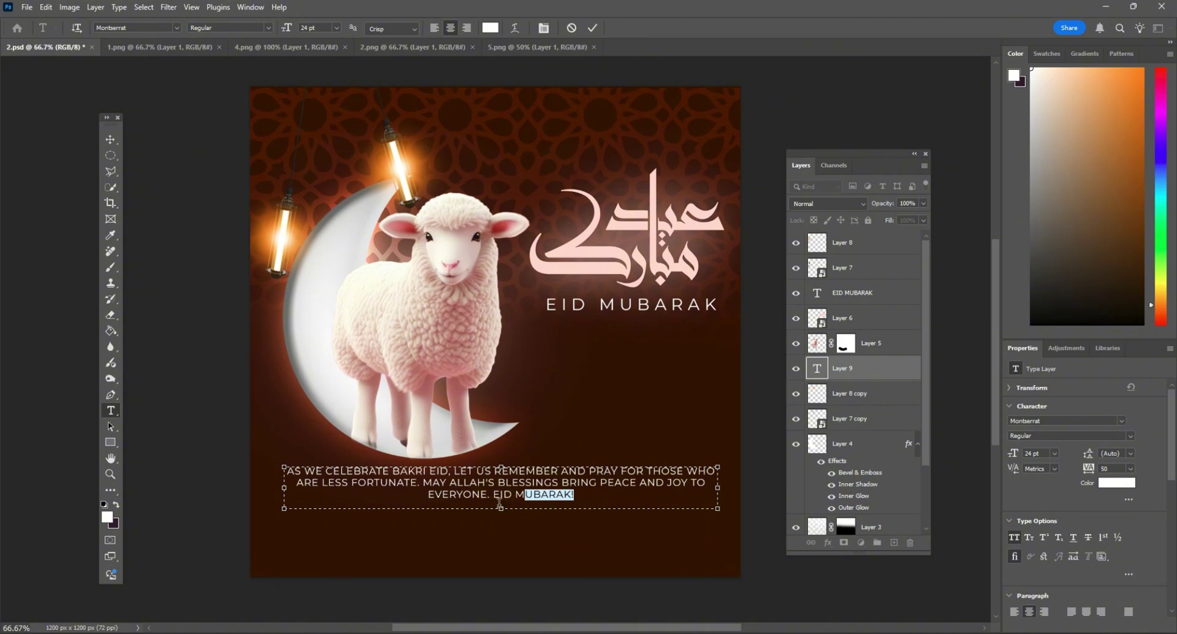
click(498, 503)
key(shift+End)
key(Delete)
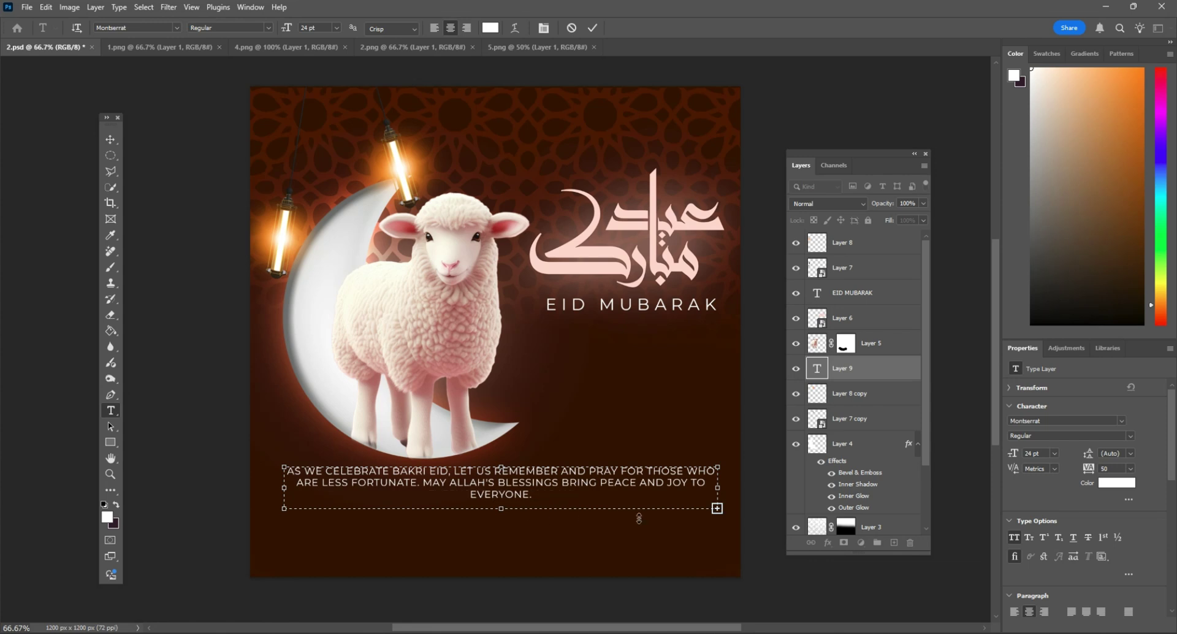
drag(505, 508, 526, 526)
drag(734, 506, 758, 506)
Step: Format the EID MUBARAK! line as 30 pt SemiBold, then shift the whole paragraph down and center it across the canvas
drag(586, 499, 481, 499)
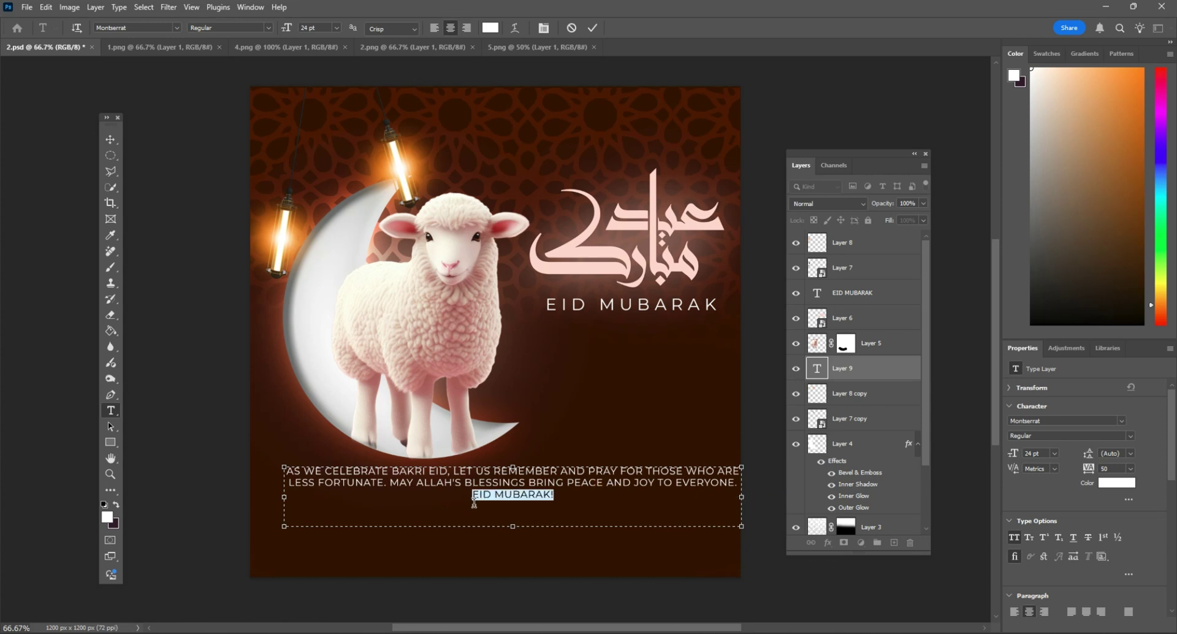
click(336, 27)
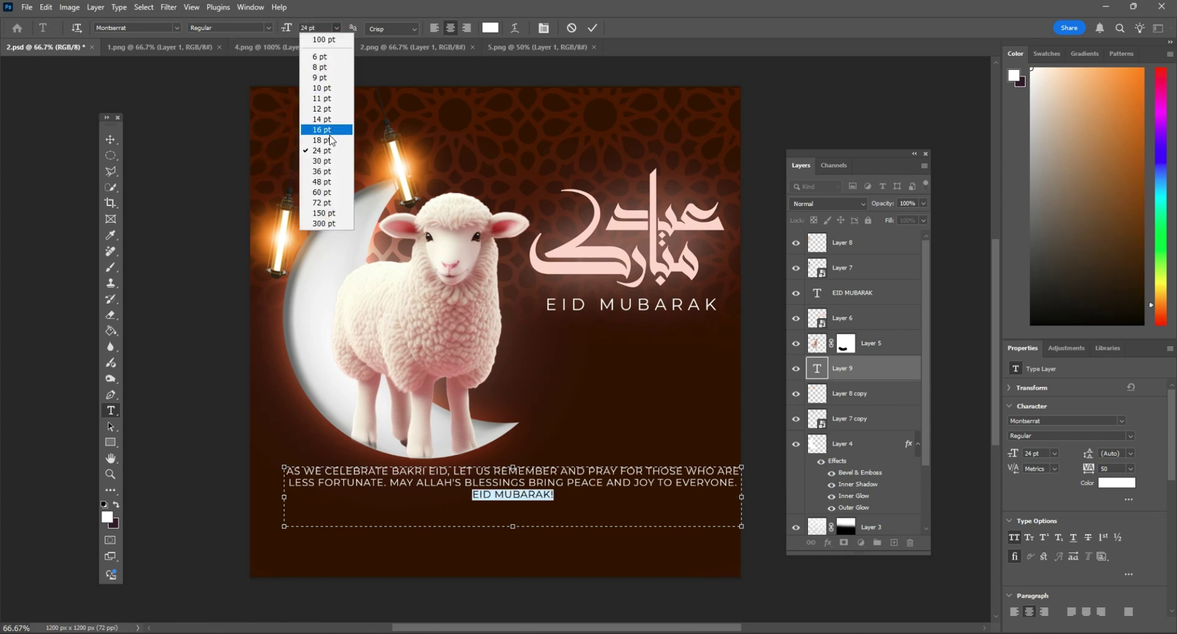
click(326, 164)
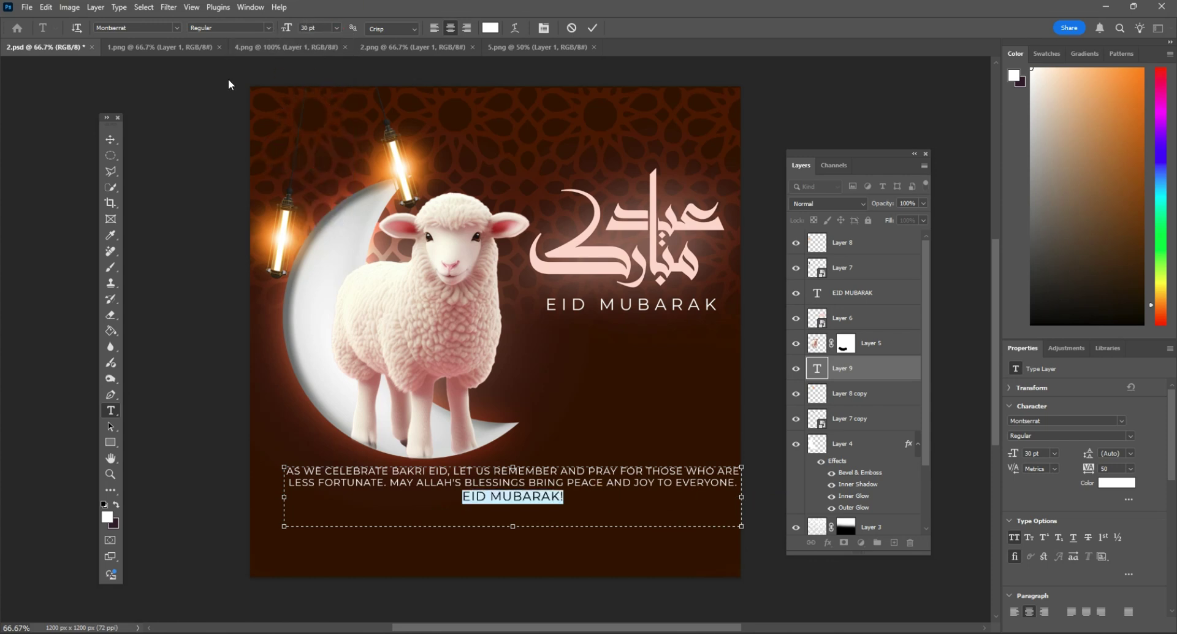
click(268, 29)
click(246, 194)
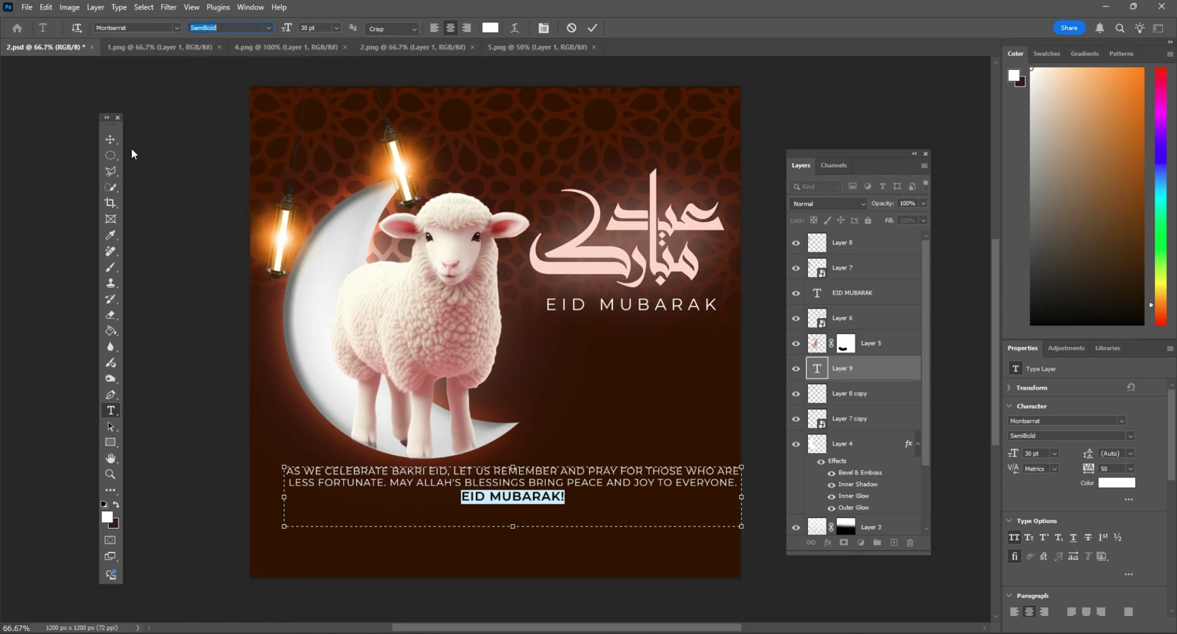
click(110, 140)
drag(545, 475, 524, 500)
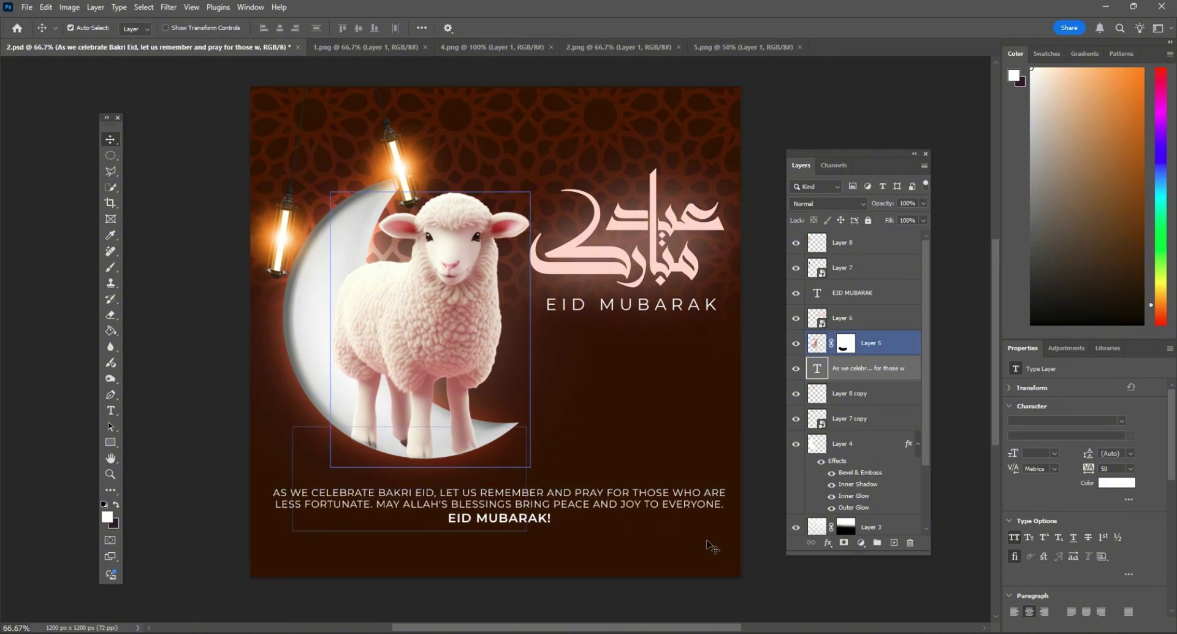